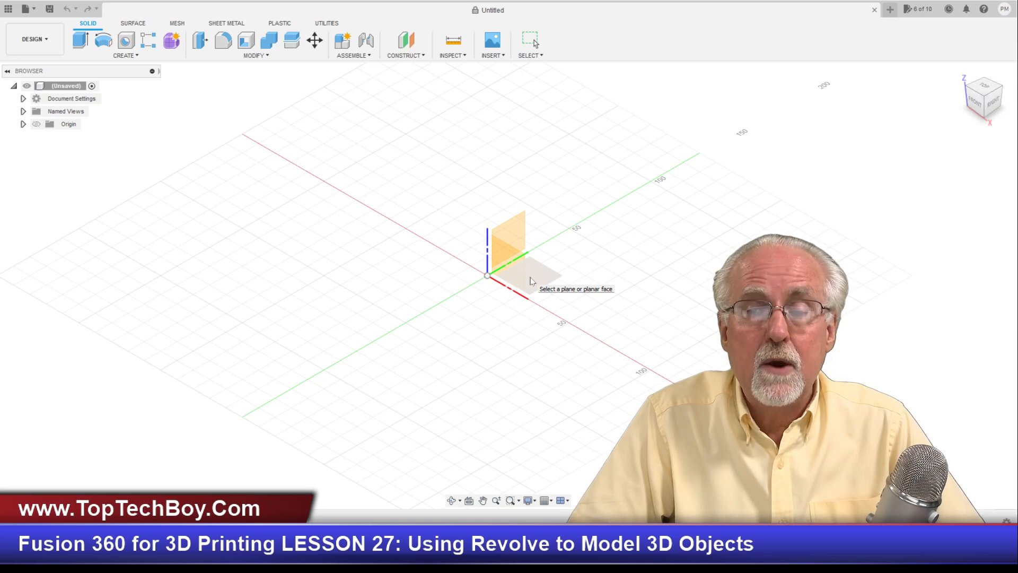
# - Start a sketch on the horizontal plane, draw a 50 mm horizontal construction line from the origin, and move its dimension well above it
pyautogui.click(531, 281)
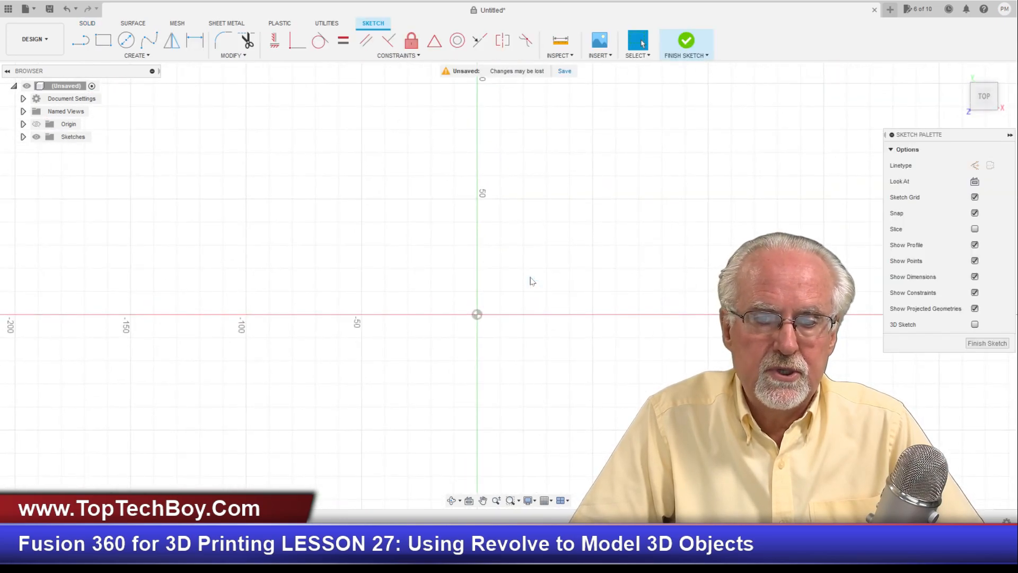
pyautogui.click(79, 42)
pyautogui.click(978, 166)
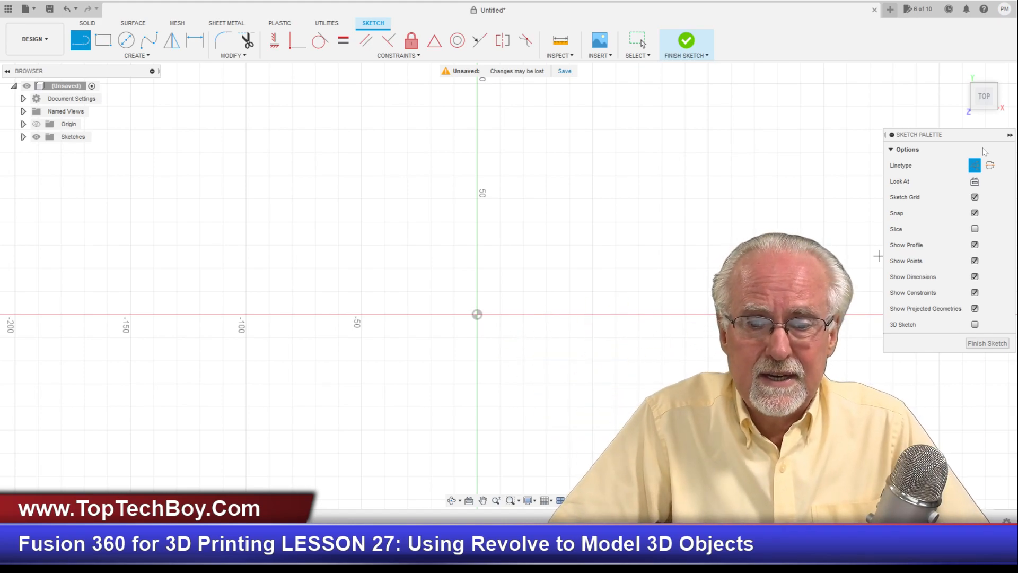
pyautogui.click(477, 315)
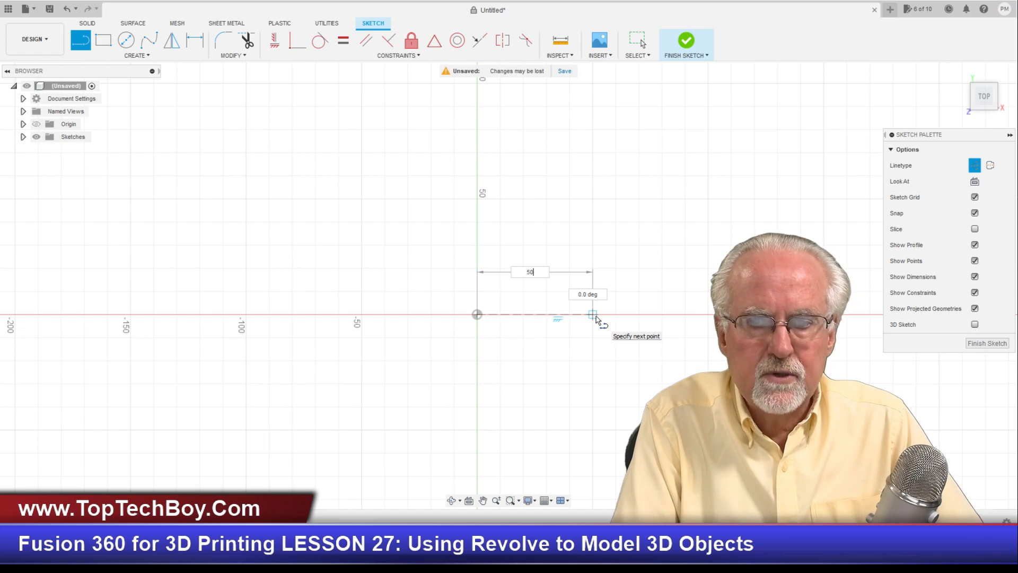
pyautogui.press('Return')
pyautogui.press('Escape')
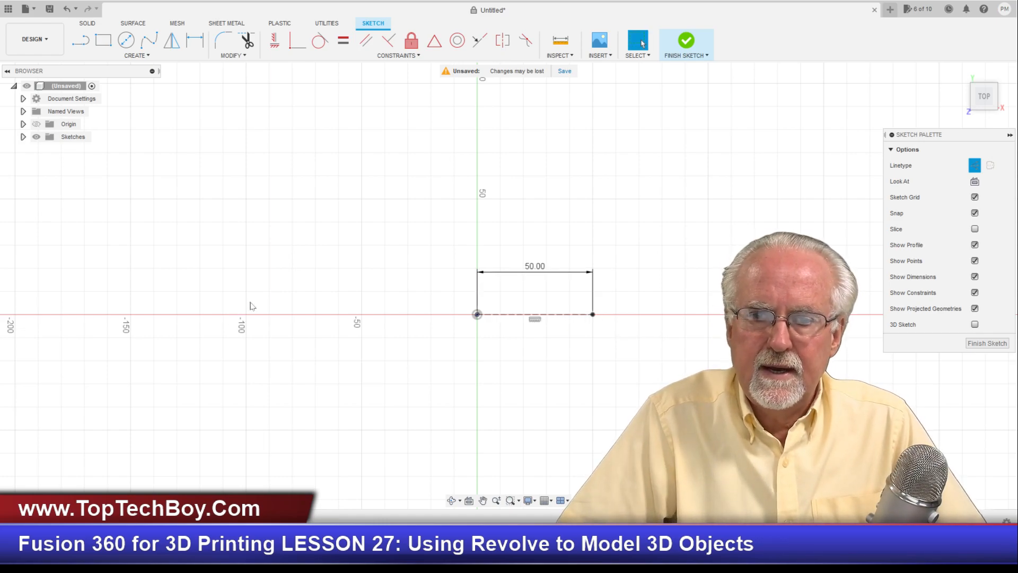
pyautogui.moveTo(534, 269); pyautogui.dragTo(533, 131)
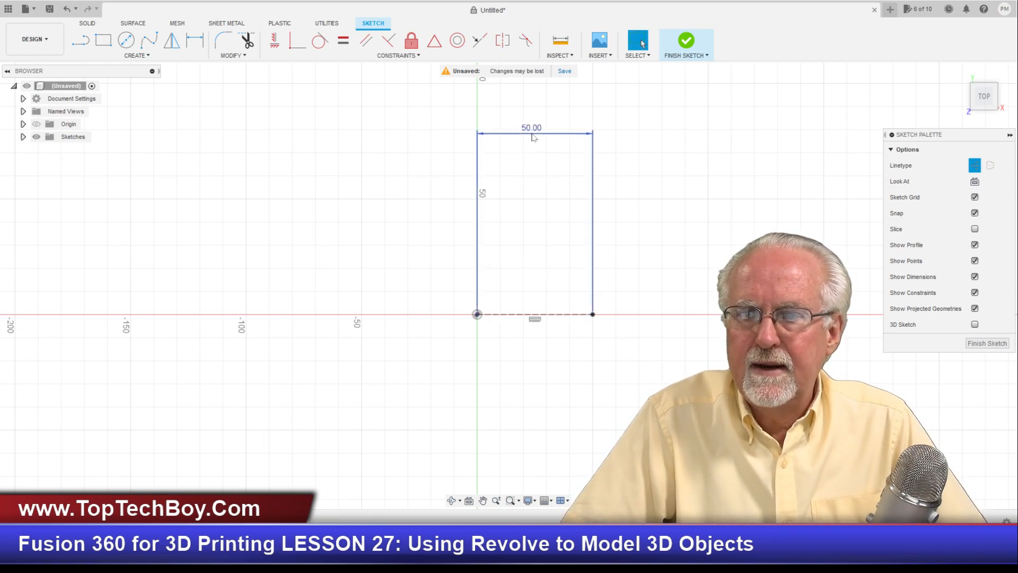
pyautogui.click(125, 40)
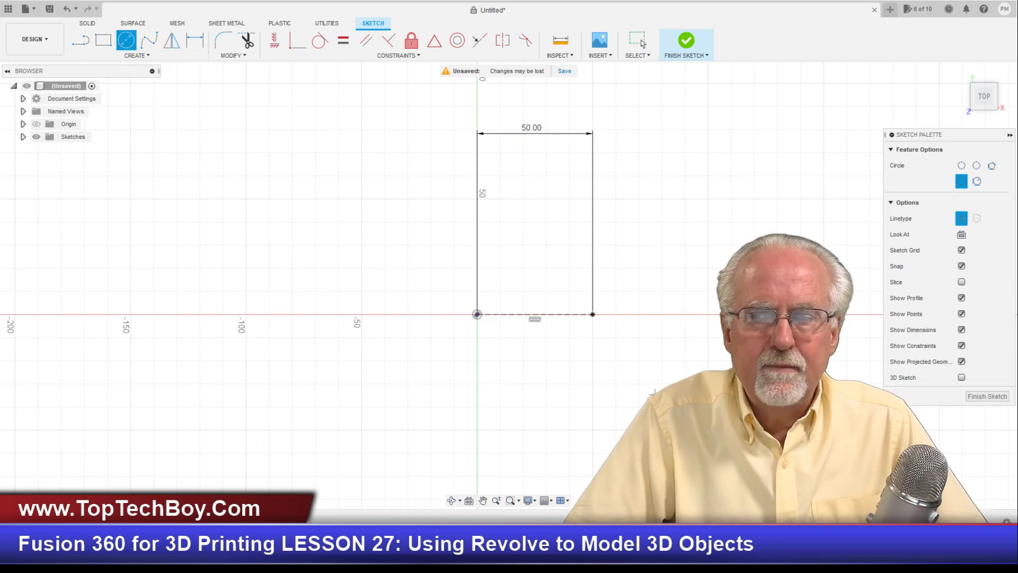
pyautogui.click(961, 166)
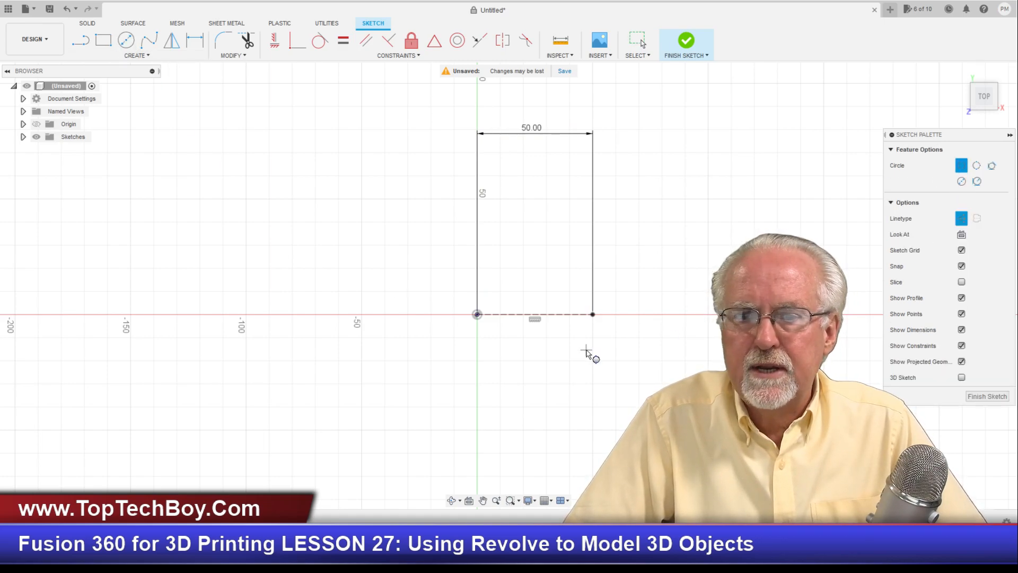
pyautogui.click(594, 315)
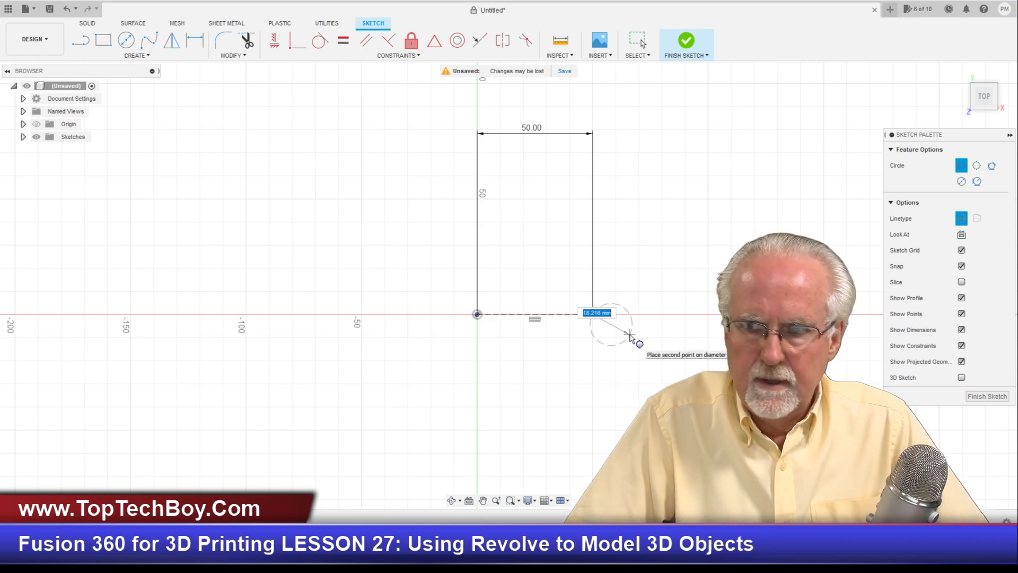
pyautogui.press('Escape')
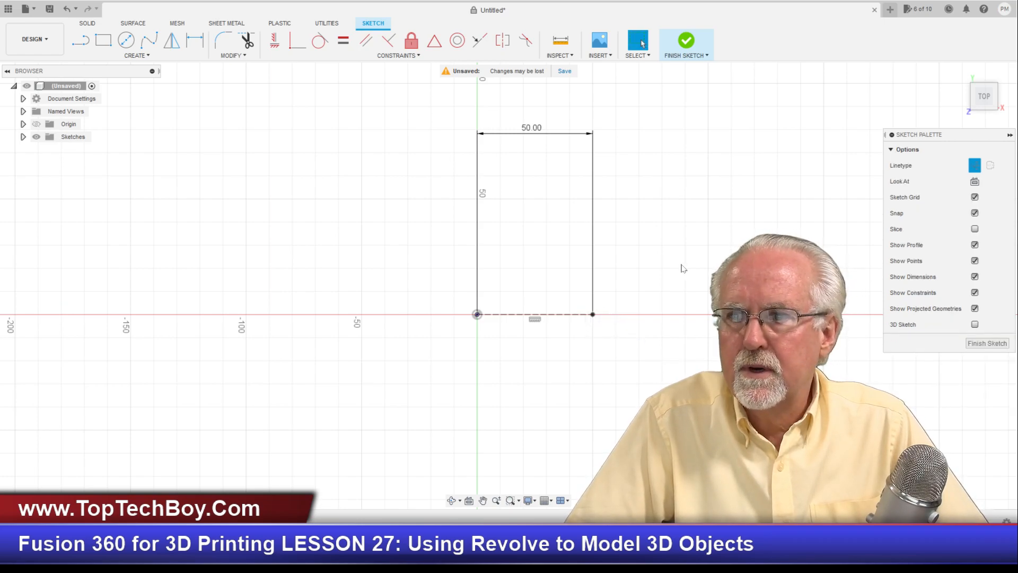
# - Draw a 50 mm diameter centre circle with normal linetype at the construction line's free end and finish the sketch
pyautogui.click(125, 41)
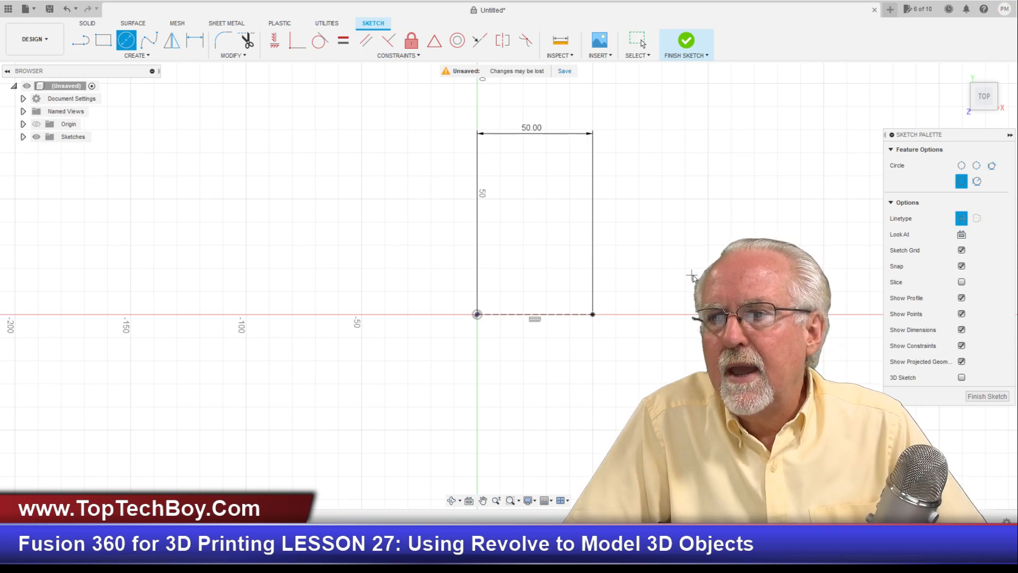
pyautogui.click(961, 182)
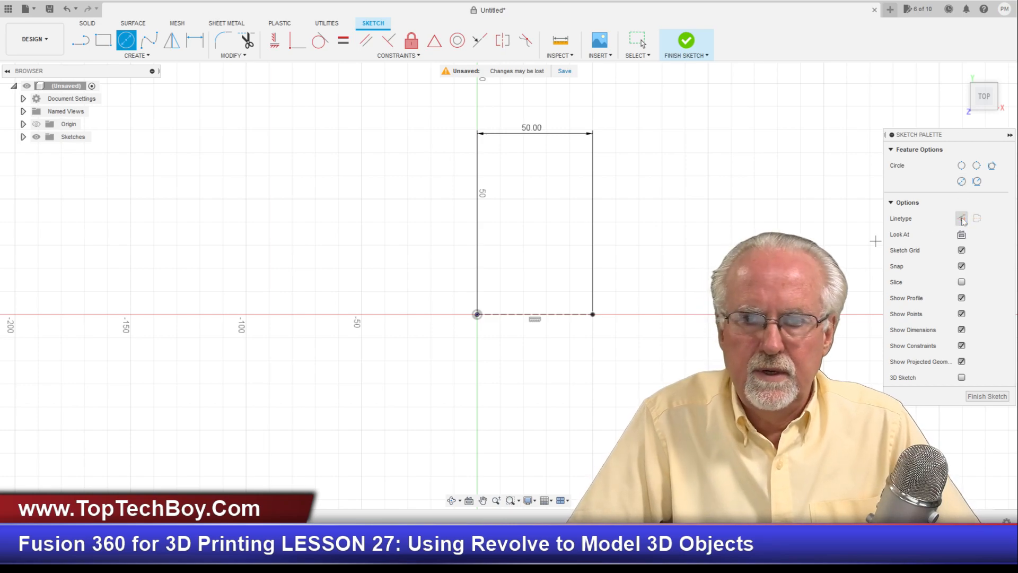
pyautogui.click(593, 315)
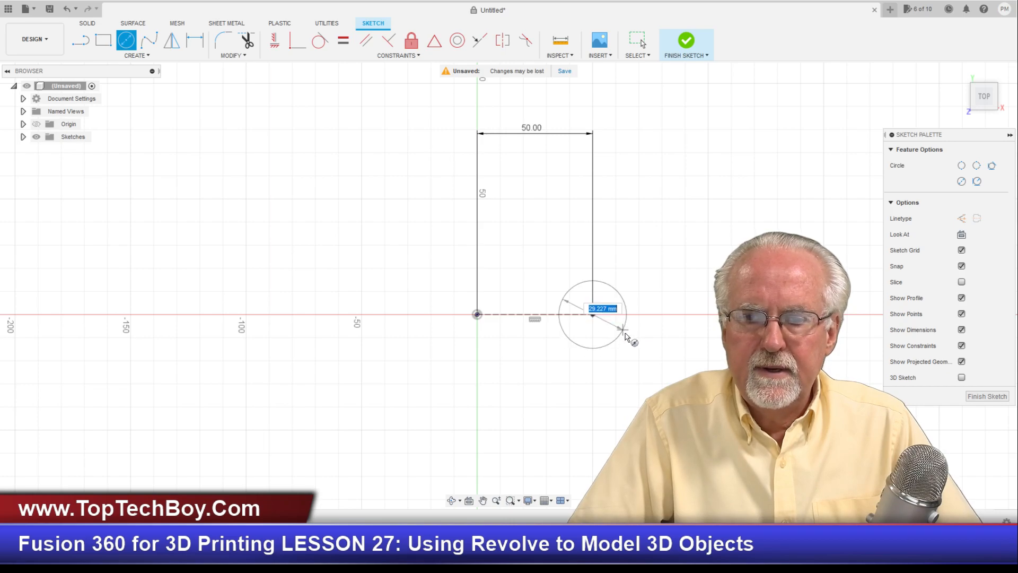
pyautogui.write('5')
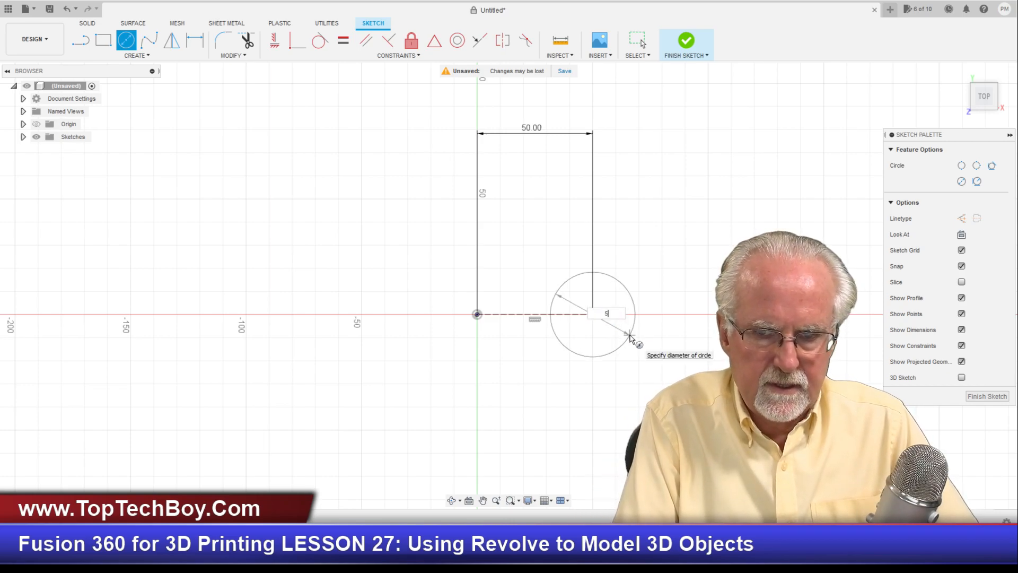
pyautogui.write('0')
pyautogui.press('Return')
pyautogui.press('Escape')
pyautogui.click(22, 136)
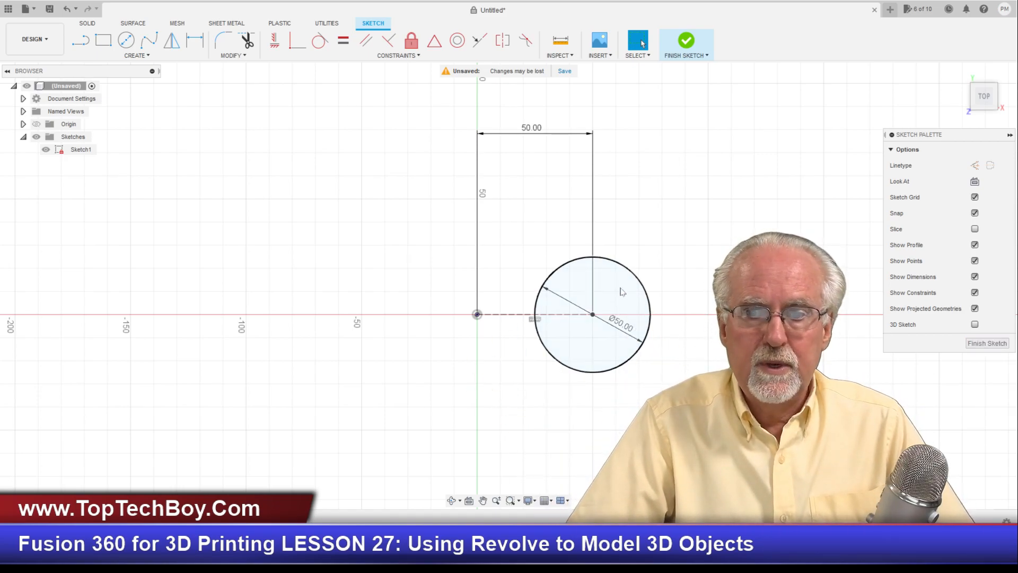
pyautogui.click(987, 343)
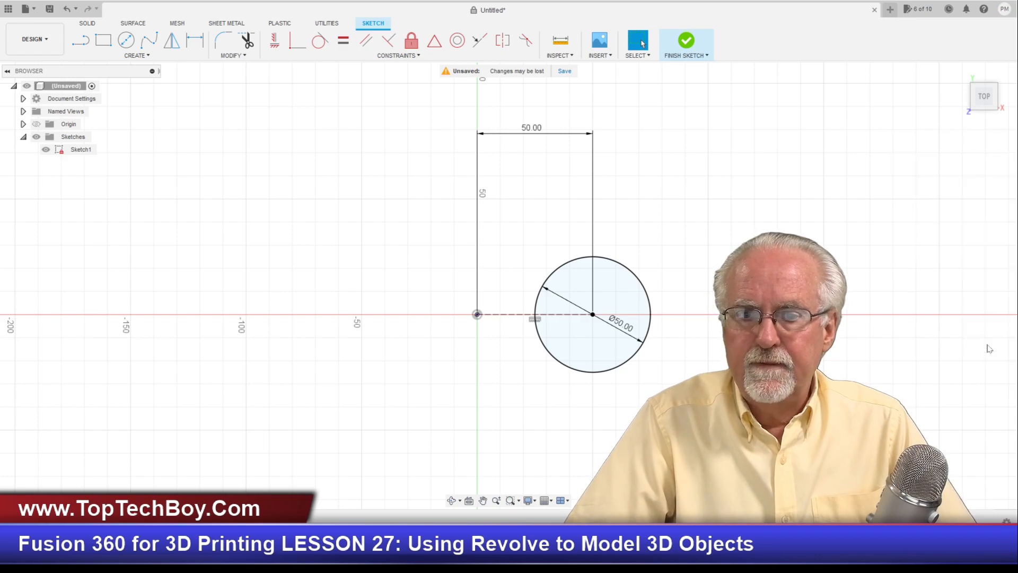
# - Set up a full Revolve of the circle profile around the green Y axis as a new body
pyautogui.click(126, 55)
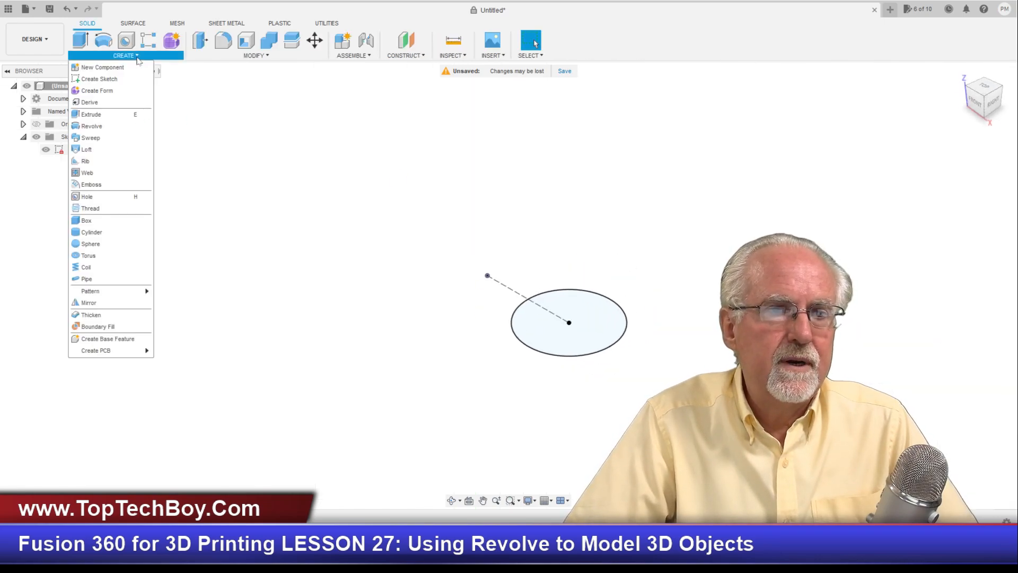
pyautogui.click(104, 126)
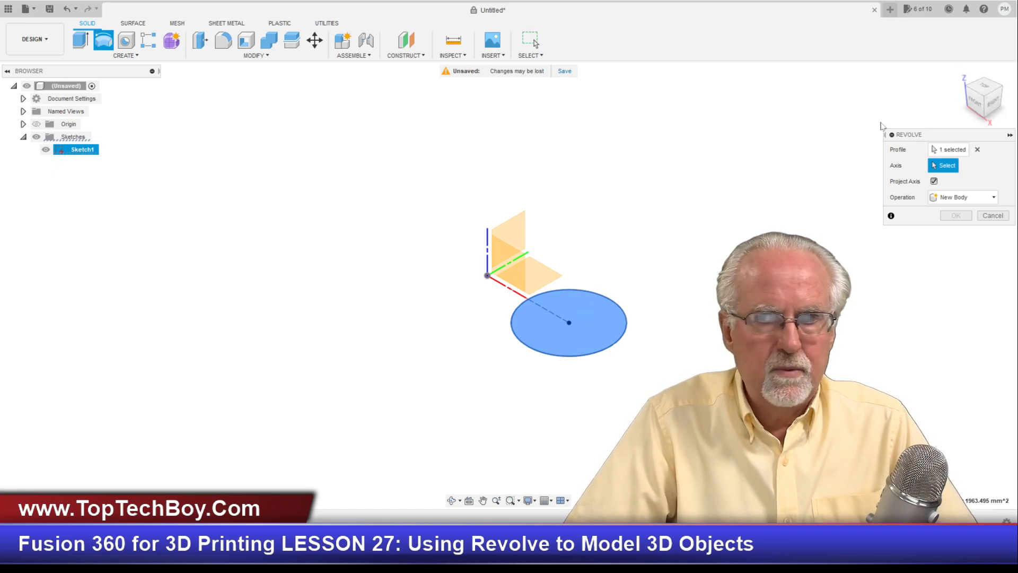
pyautogui.click(978, 101)
pyautogui.moveTo(985, 100); pyautogui.dragTo(991, 166)
pyautogui.click(978, 91)
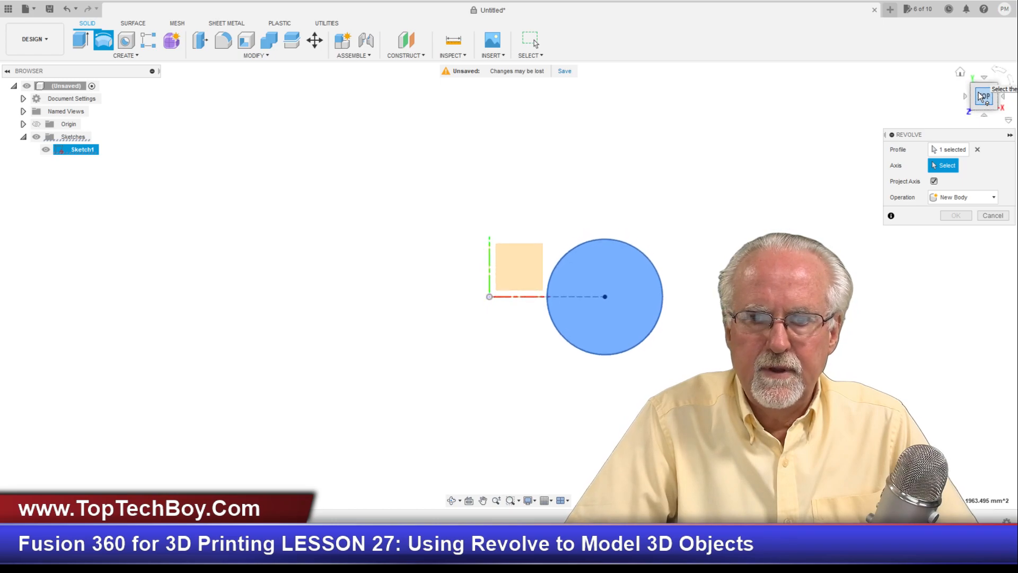
pyautogui.click(977, 149)
pyautogui.click(954, 153)
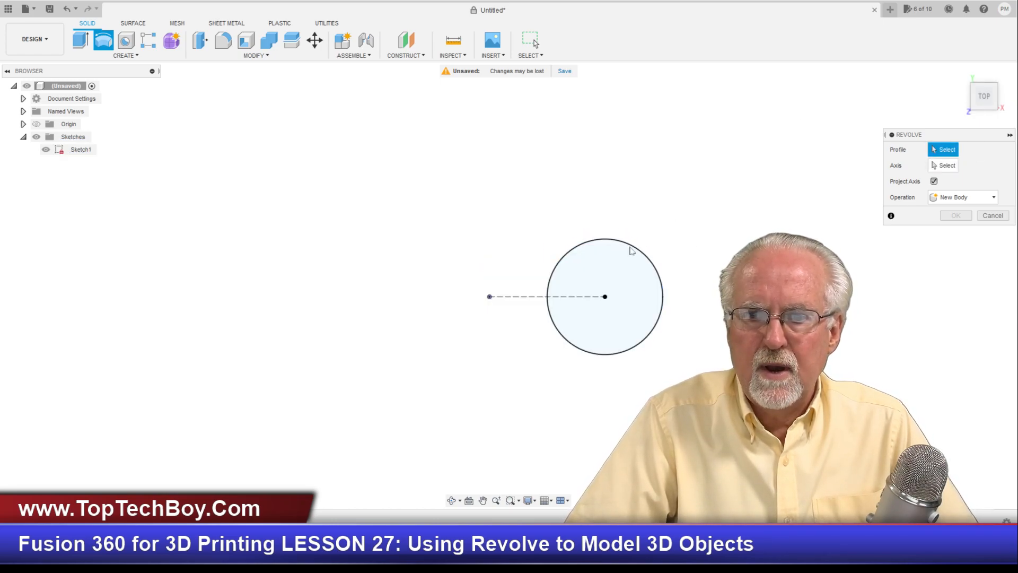
pyautogui.click(604, 268)
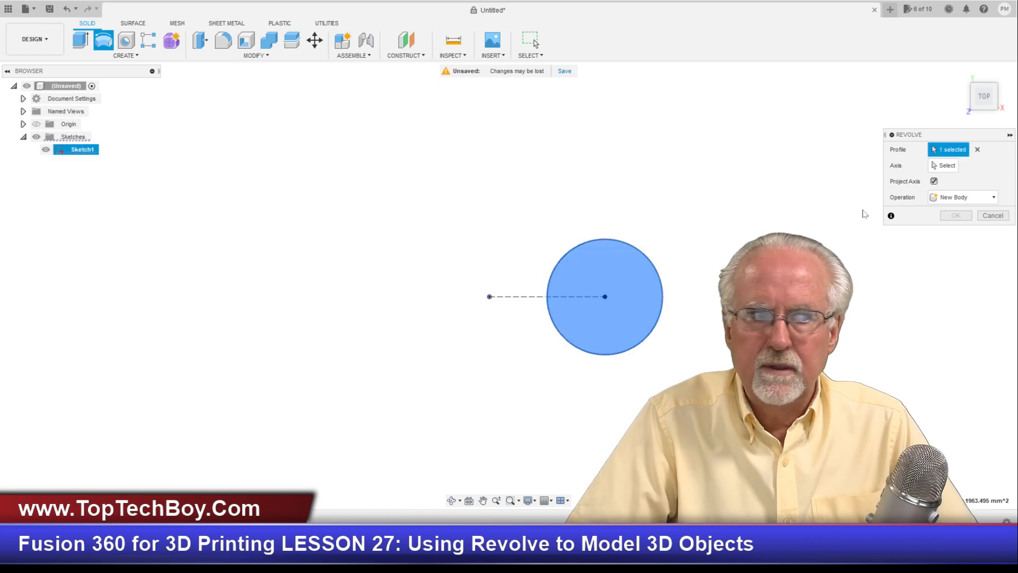
pyautogui.click(946, 167)
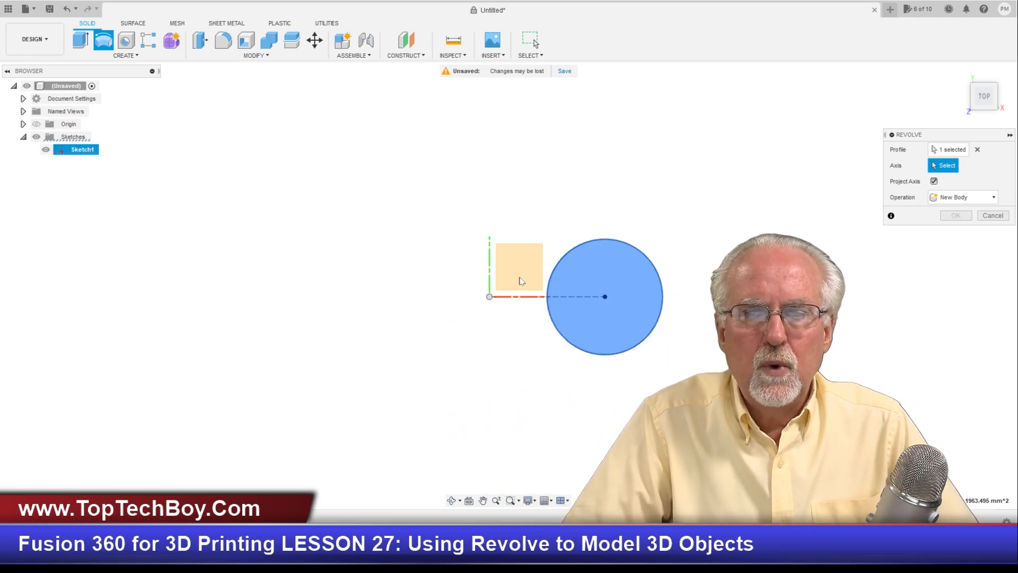
pyautogui.click(490, 259)
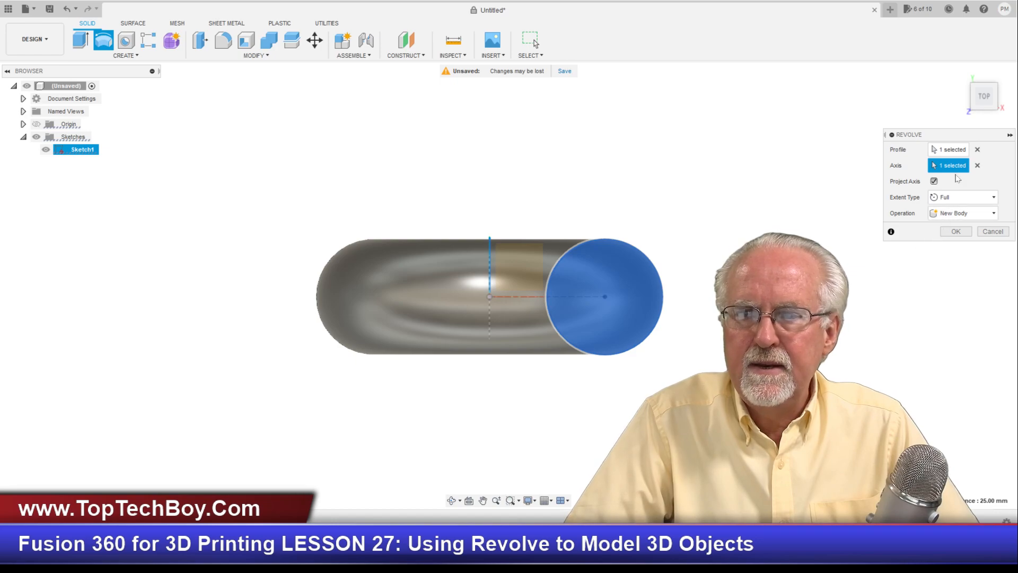
pyautogui.moveTo(979, 96); pyautogui.dragTo(982, 383)
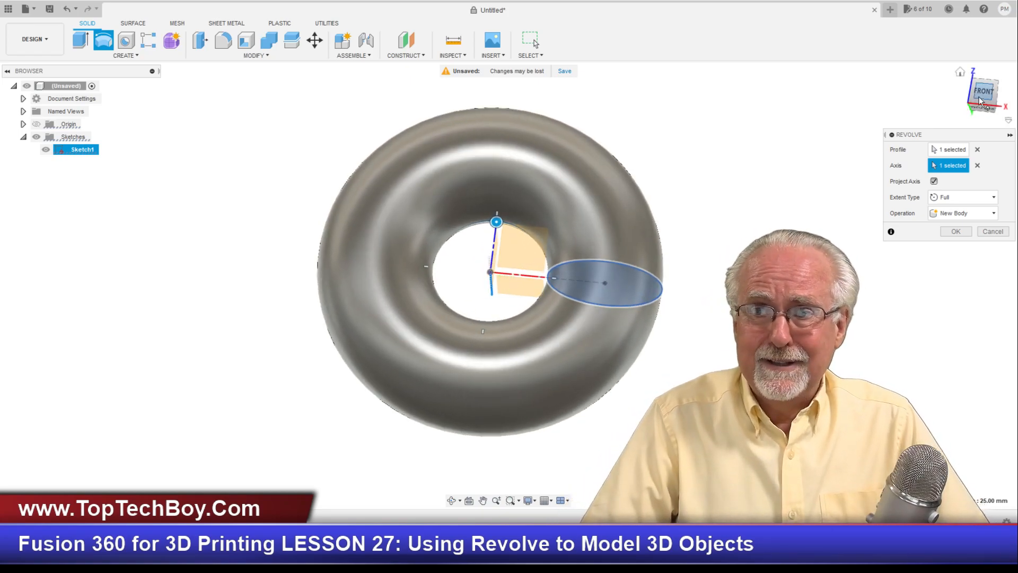
pyautogui.moveTo(987, 92)
pyautogui.mouseDown()
pyautogui.moveTo(986, 13)
pyautogui.moveTo(923, 32)
pyautogui.moveTo(909, 58)
pyautogui.moveTo(941, 130)
pyautogui.moveTo(973, 126)
pyautogui.moveTo(990, 94)
pyautogui.mouseUp()
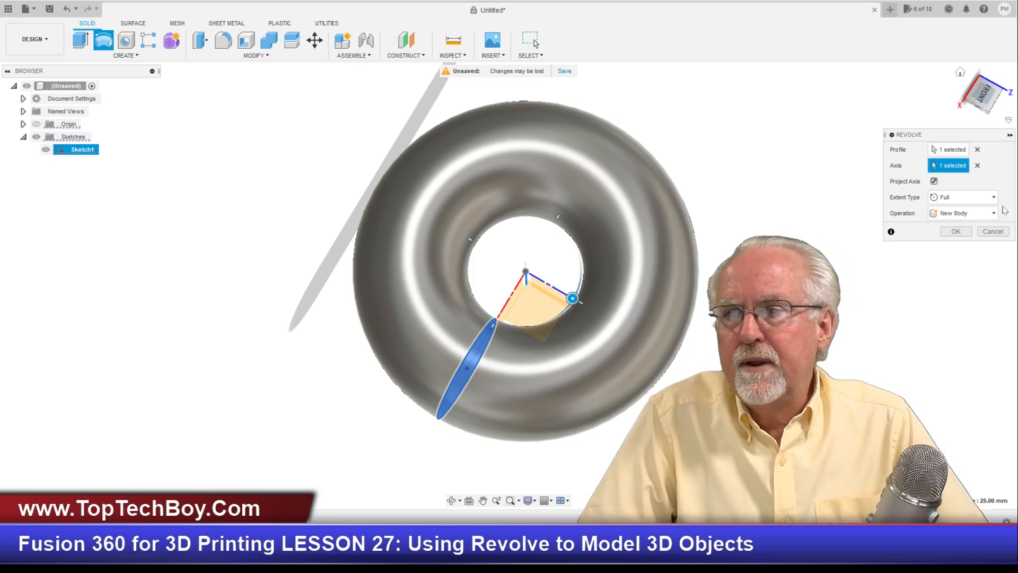
# - Change the revolve's extent type to Partial
pyautogui.click(984, 203)
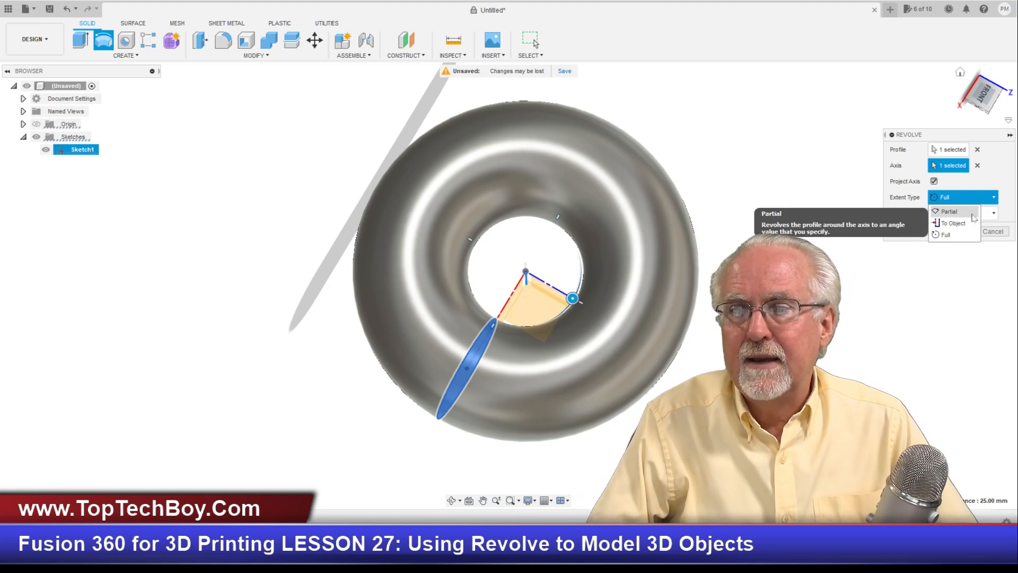
pyautogui.click(948, 211)
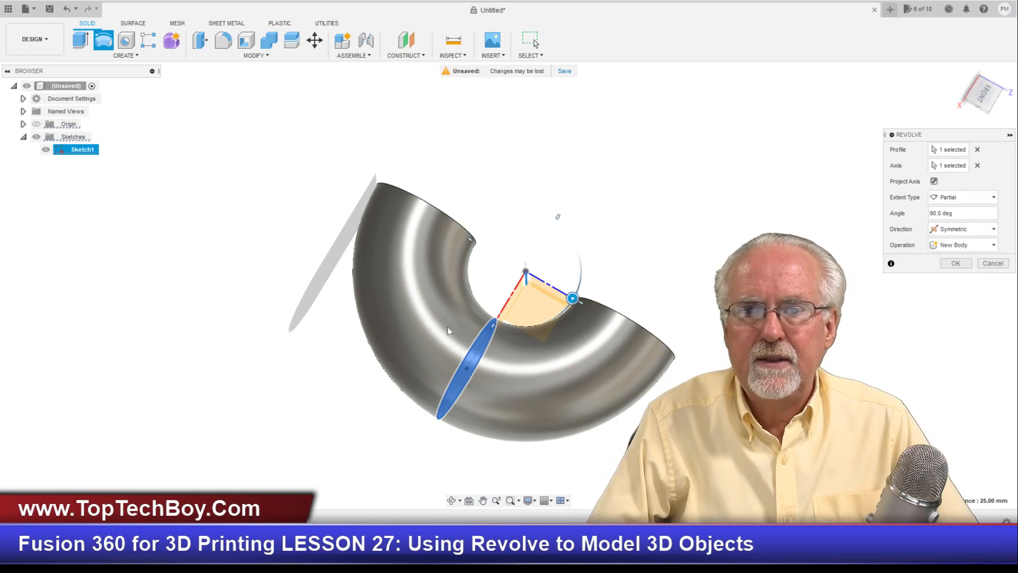
pyautogui.moveTo(986, 99)
pyautogui.mouseDown()
pyautogui.moveTo(977, 98)
pyautogui.moveTo(985, 95)
pyautogui.mouseUp()
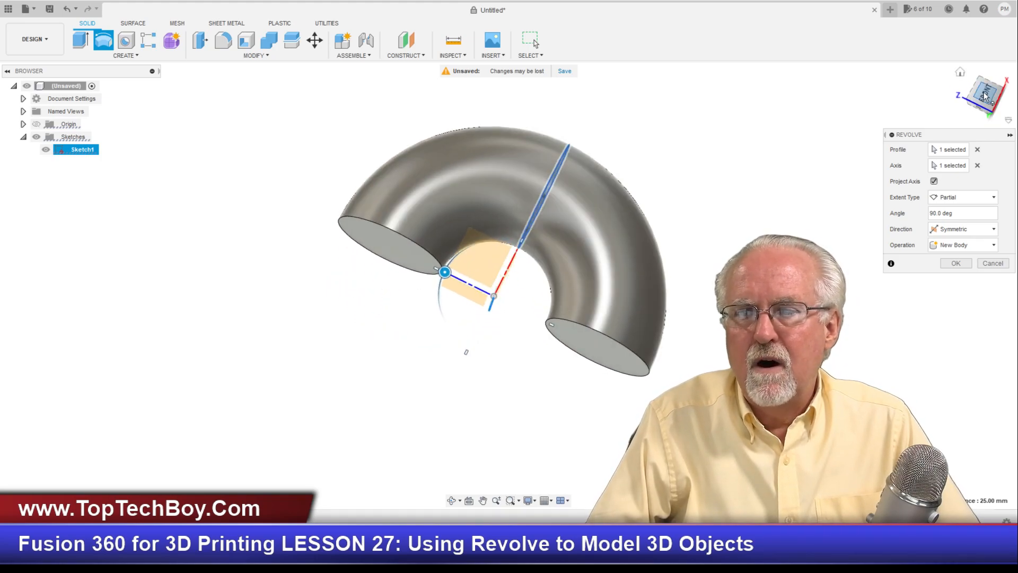
# - Set the partial revolve's direction to One Side and inspect the preview from below
pyautogui.click(994, 229)
pyautogui.click(978, 244)
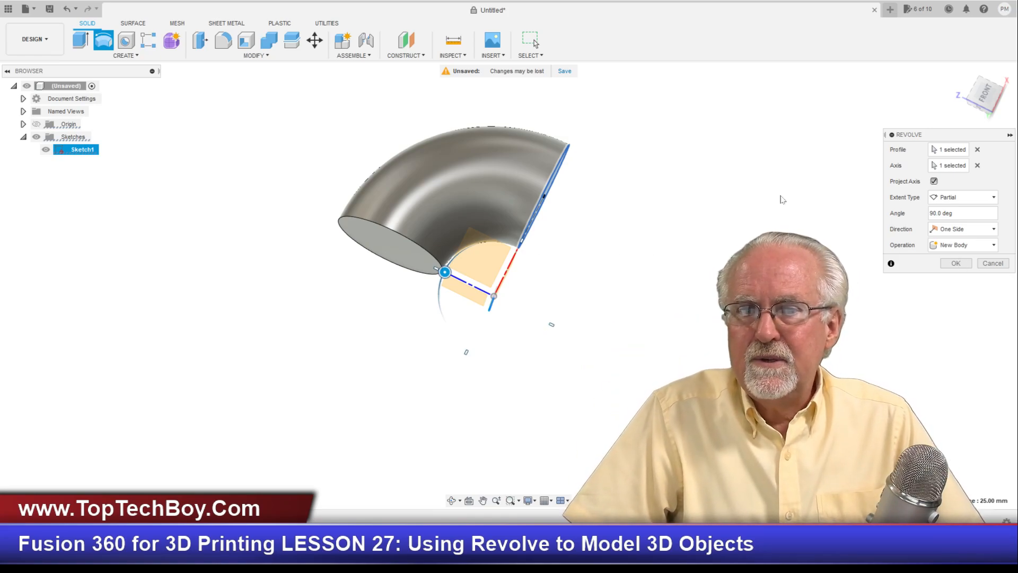
pyautogui.moveTo(984, 100)
pyautogui.mouseDown()
pyautogui.moveTo(965, 56)
pyautogui.moveTo(976, 45)
pyautogui.moveTo(981, 67)
pyautogui.mouseUp()
pyautogui.moveTo(509, 286)
pyautogui.keyDown('shift'); pyautogui.mouseDown(button='middle')
pyautogui.moveTo(467, 323)
pyautogui.moveTo(440, 276)
pyautogui.moveTo(466, 233)
pyautogui.moveTo(509, 212)
pyautogui.mouseUp(button='middle'); pyautogui.keyUp('shift')
pyautogui.moveTo(532, 299)
pyautogui.keyDown('shift'); pyautogui.mouseDown(button='middle')
pyautogui.moveTo(519, 327)
pyautogui.moveTo(549, 282)
pyautogui.moveTo(568, 307)
pyautogui.moveTo(547, 323)
pyautogui.mouseUp(button='middle'); pyautogui.keyUp('shift')
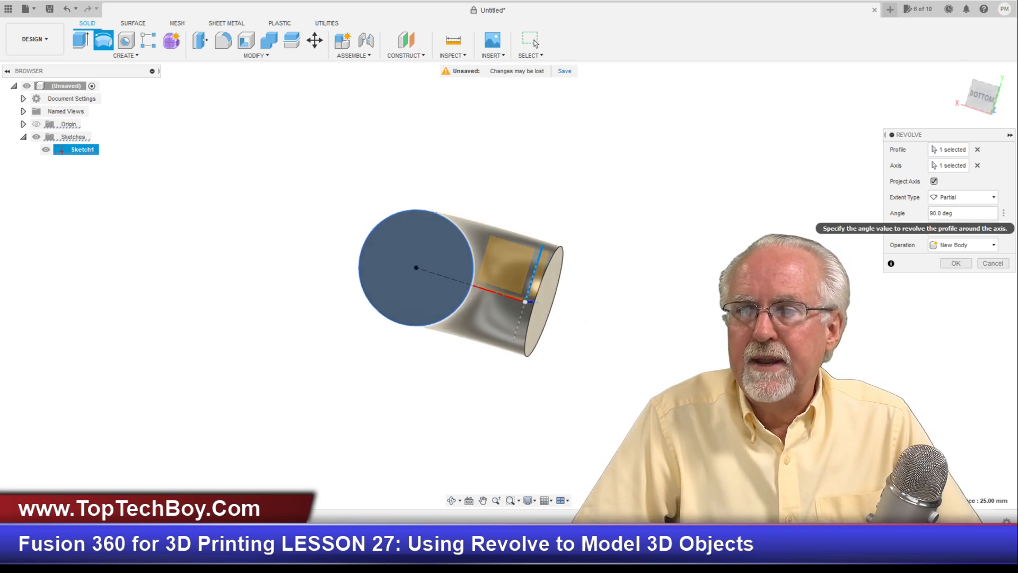
# - Keep the Partial extent, set the revolve direction to Two Sides, and enter 45 degrees as the second angle
pyautogui.click(964, 202)
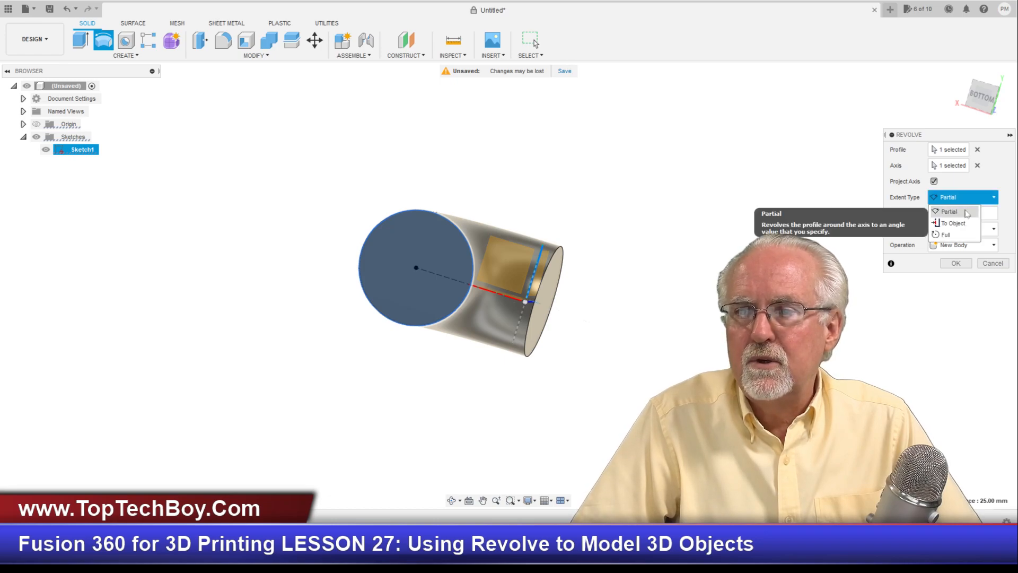
pyautogui.click(968, 214)
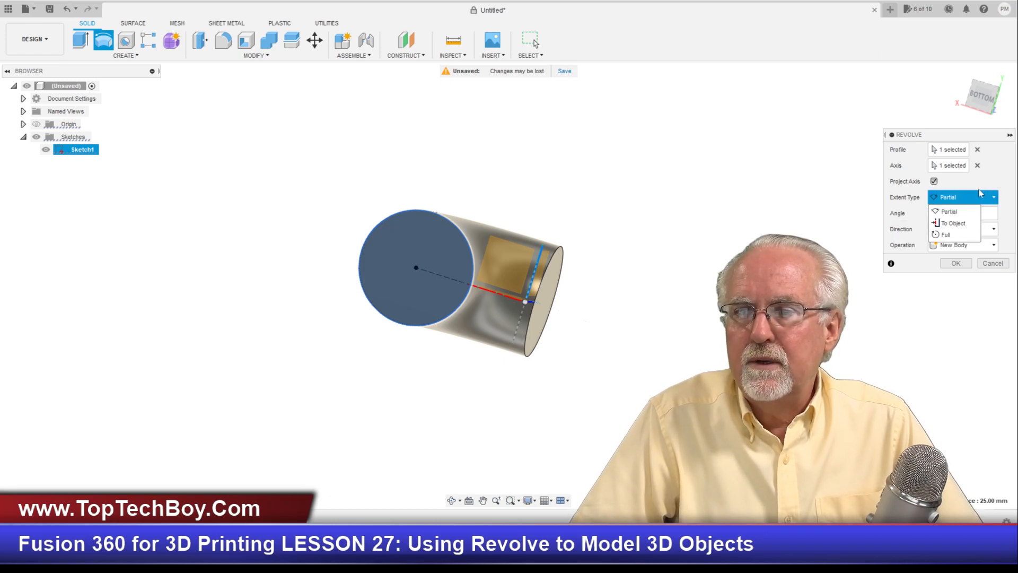
pyautogui.click(989, 229)
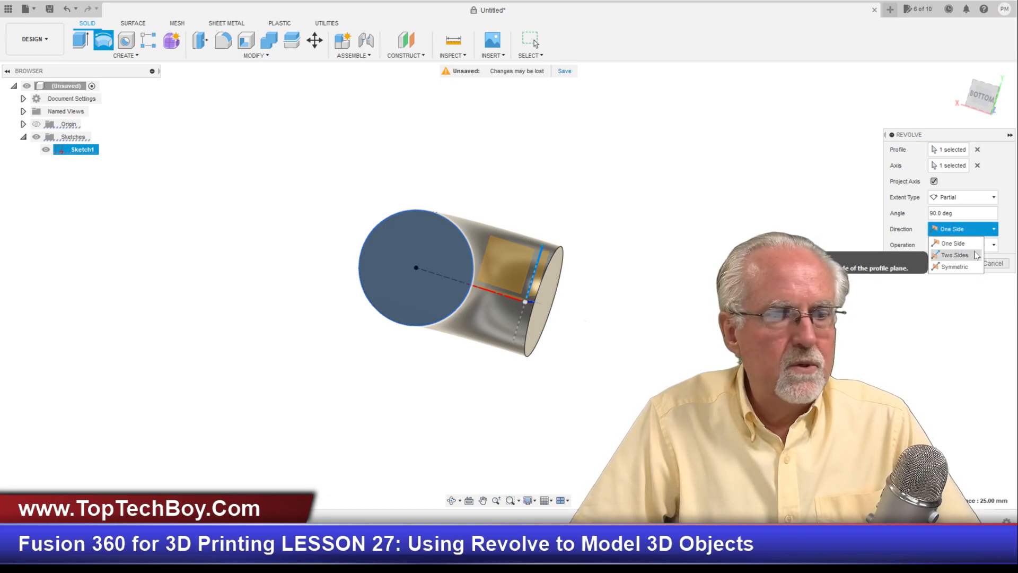
pyautogui.click(955, 255)
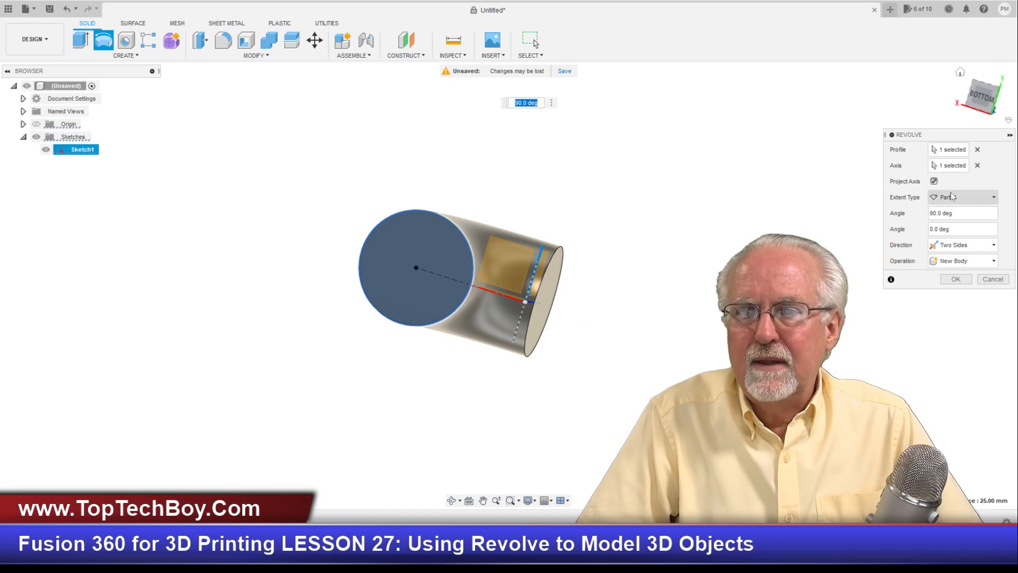
pyautogui.moveTo(967, 231); pyautogui.dragTo(933, 231)
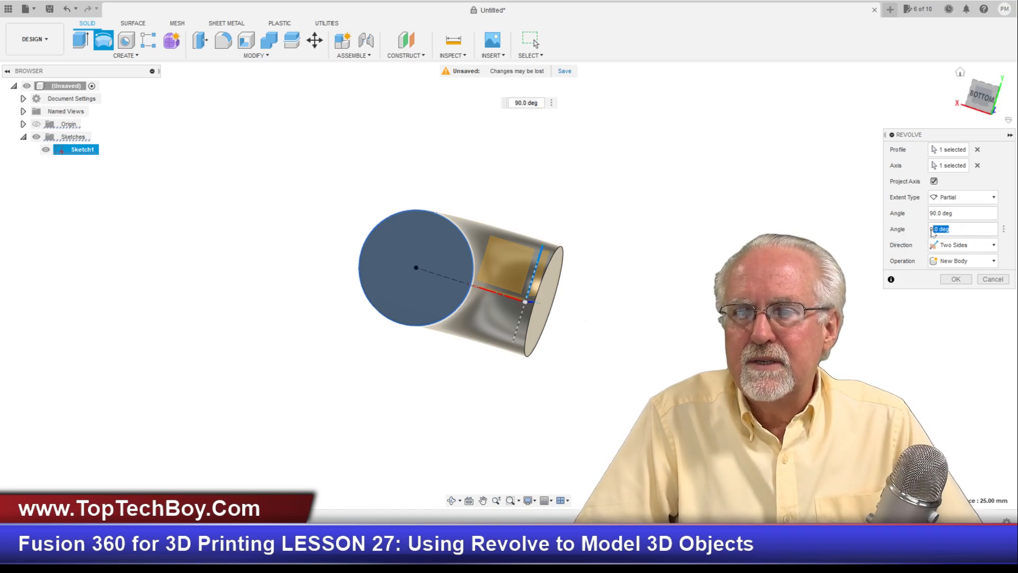
pyautogui.write('45')
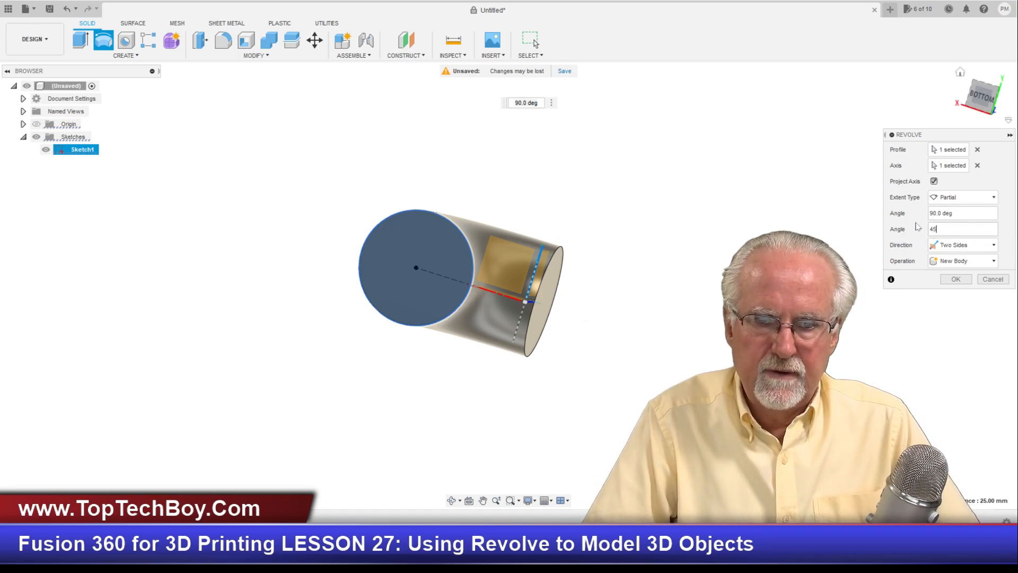
# - Switch the partial revolve's direction to Symmetric and set its angle to 45 degrees
pyautogui.moveTo(982, 101); pyautogui.dragTo(987, 158)
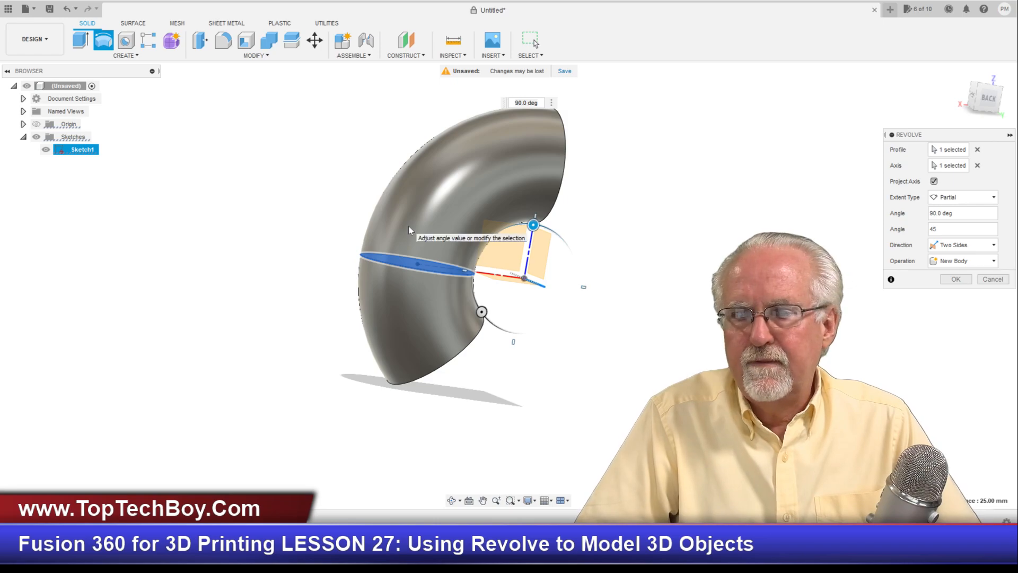
pyautogui.click(973, 248)
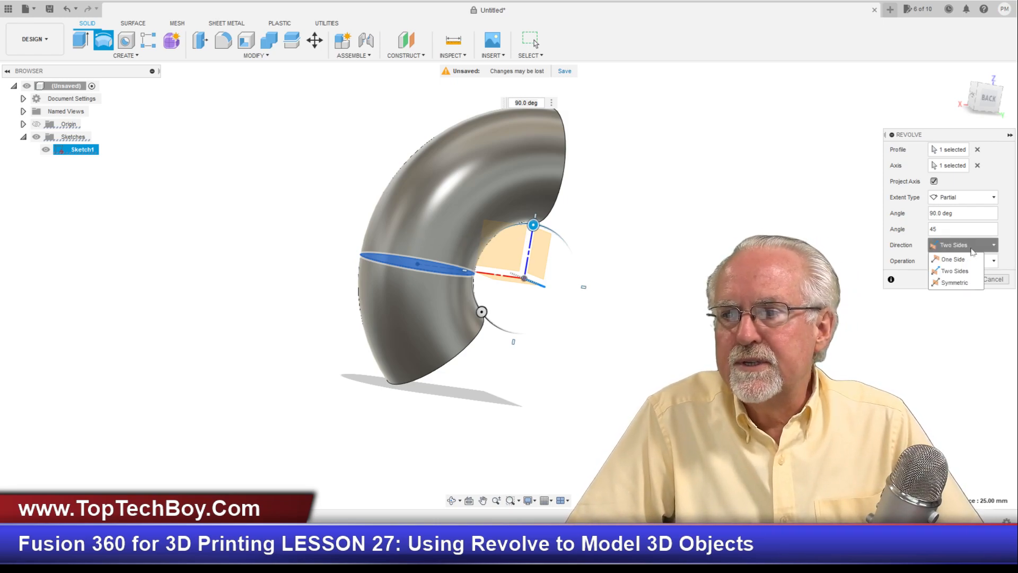
pyautogui.click(954, 282)
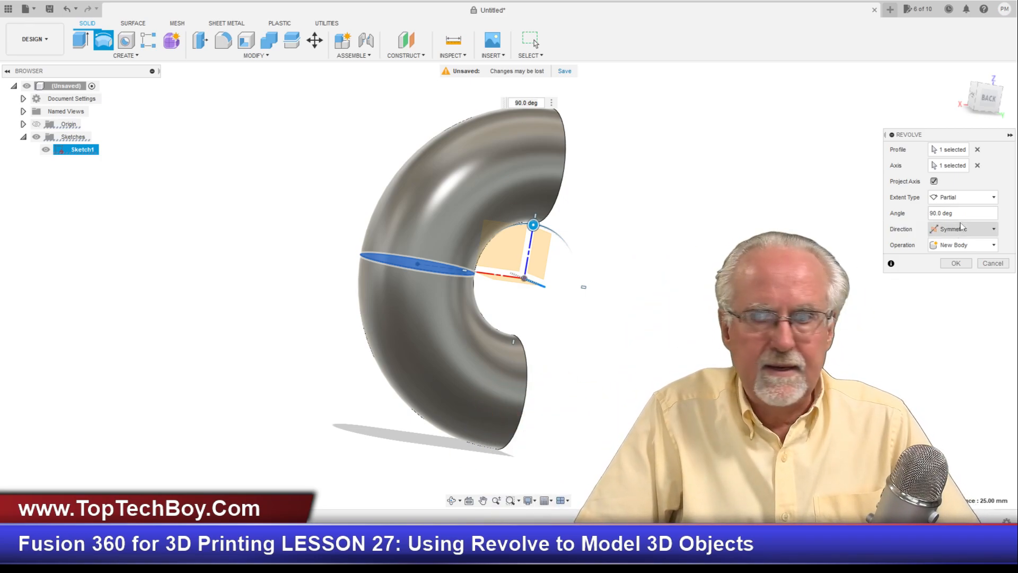
pyautogui.click(951, 213)
pyautogui.write('4')
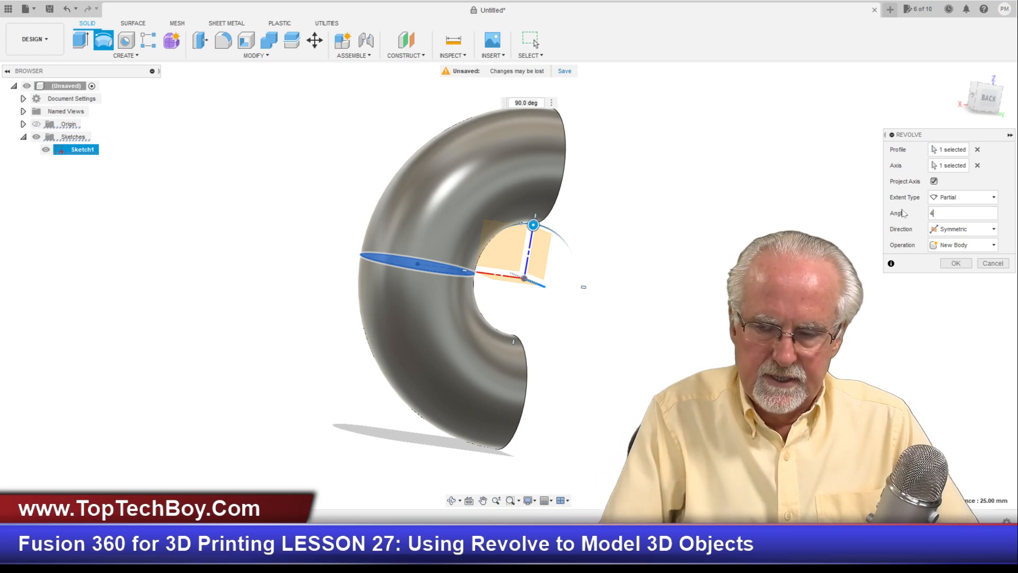
pyautogui.write('5')
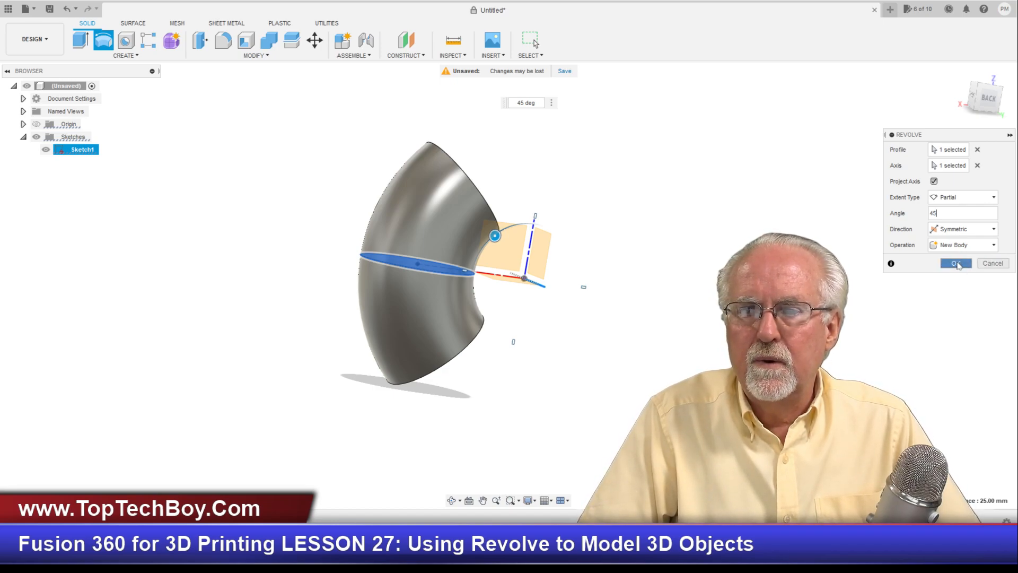
# - Keep the Partial extent, set the direction to One Side and the angle to 90 degrees, and create the revolve as a new body
pyautogui.click(966, 197)
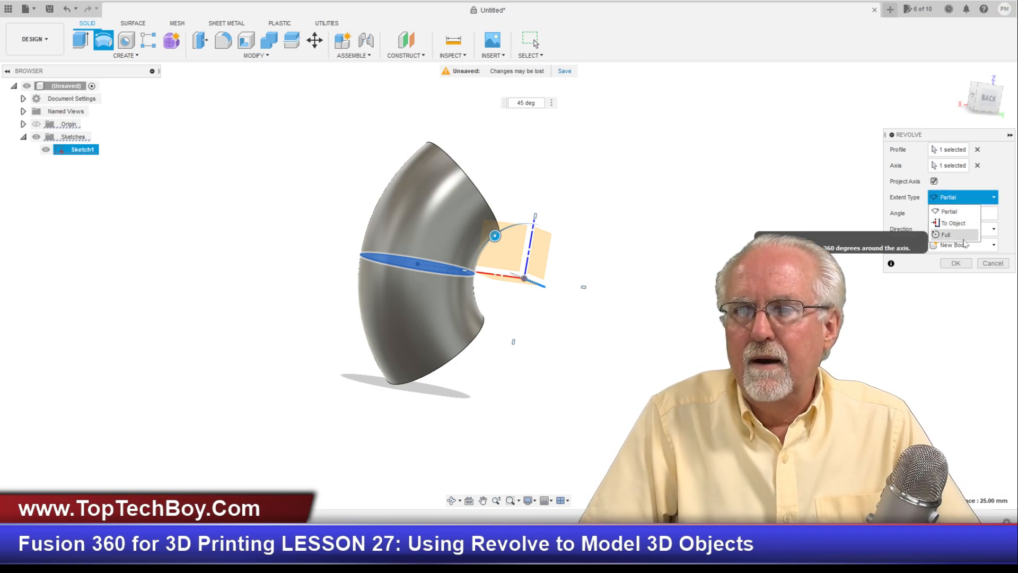
pyautogui.click(950, 198)
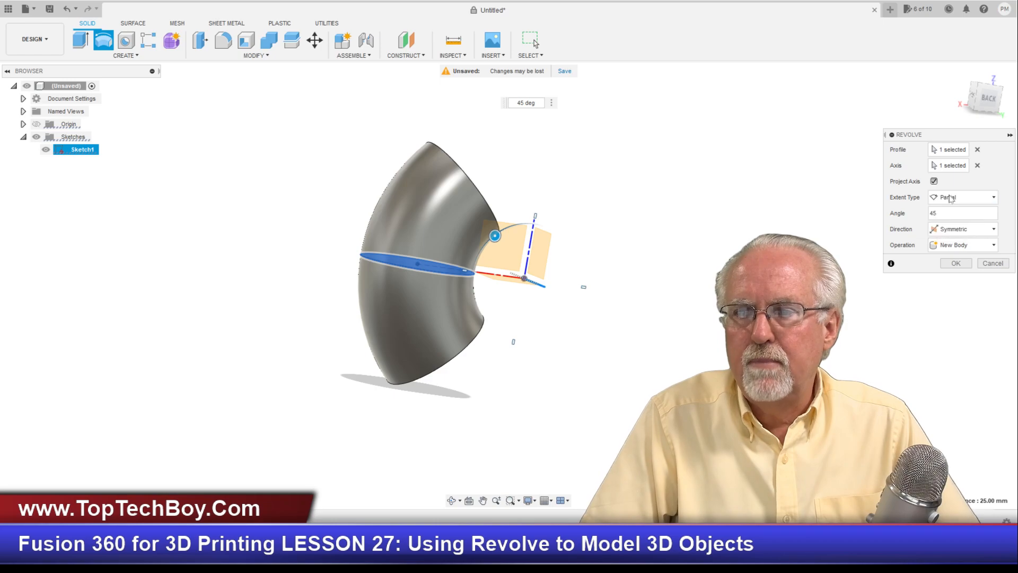
pyautogui.click(963, 230)
pyautogui.click(964, 243)
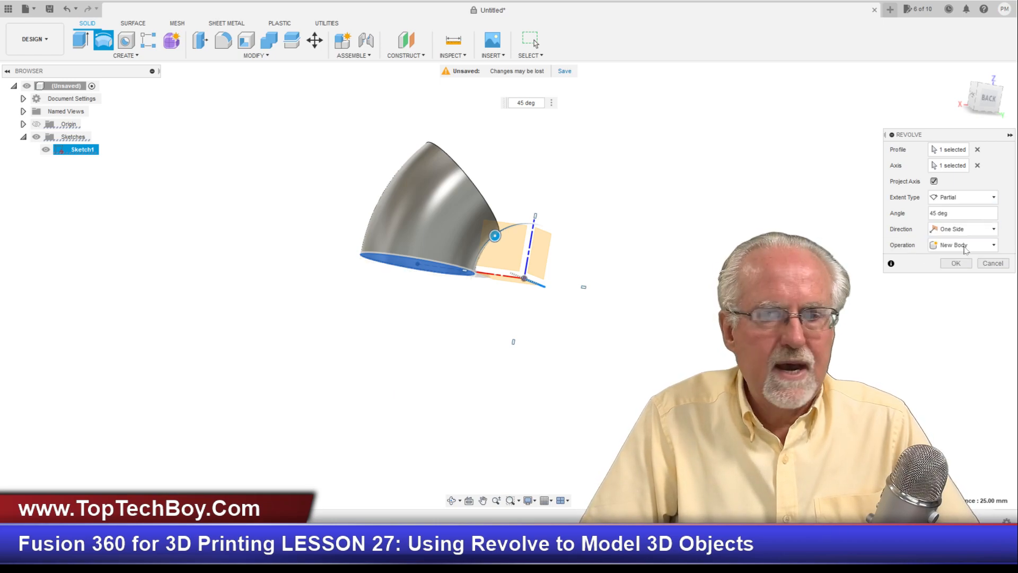
pyautogui.click(949, 213)
pyautogui.write('90')
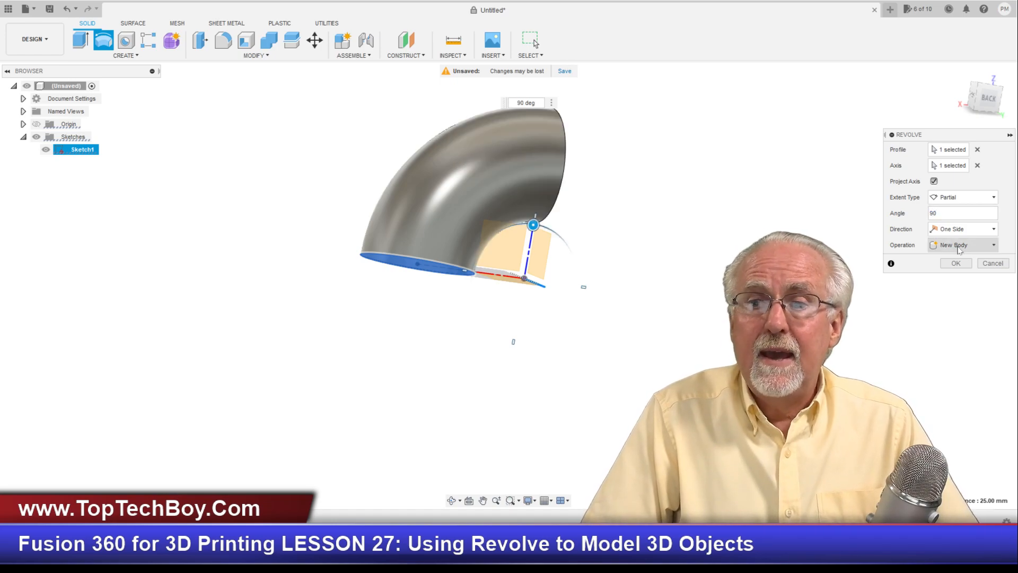
pyautogui.click(955, 263)
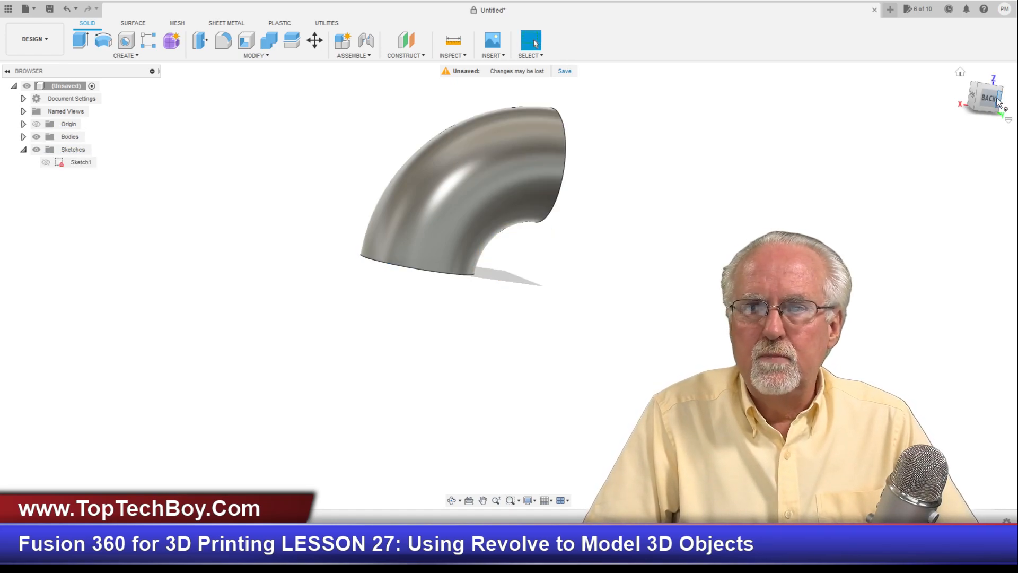
# - Reopen the profile sketch, add a 45 mm diameter circle concentric inside the 50 mm circle, and finish the sketch
pyautogui.moveTo(986, 95)
pyautogui.mouseDown()
pyautogui.moveTo(973, 58)
pyautogui.moveTo(944, 69)
pyautogui.moveTo(933, 101)
pyautogui.moveTo(965, 90)
pyautogui.moveTo(981, 124)
pyautogui.moveTo(992, 96)
pyautogui.moveTo(971, 67)
pyautogui.moveTo(954, 90)
pyautogui.mouseUp()
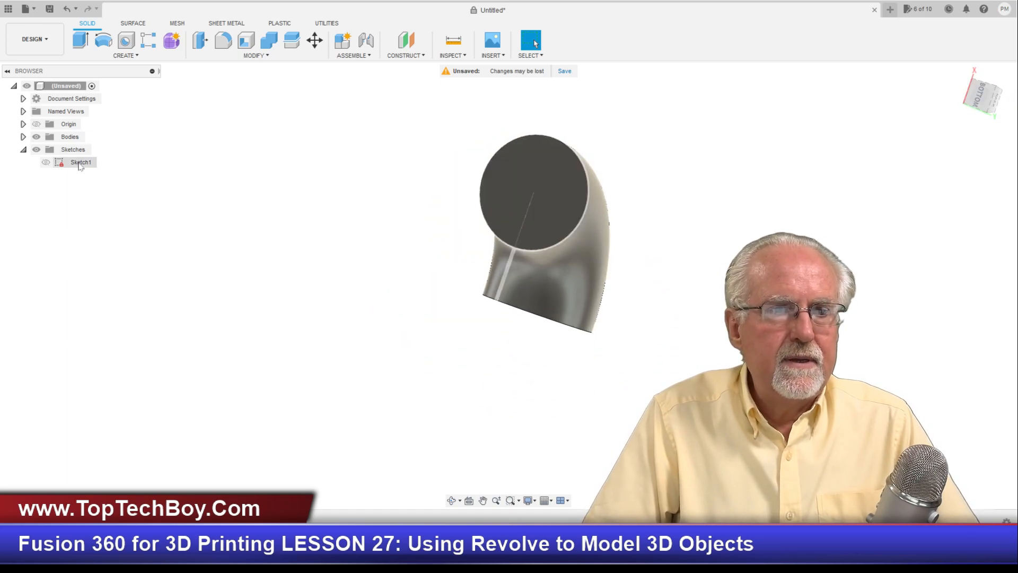
pyautogui.rightClick(80, 164)
pyautogui.click(106, 198)
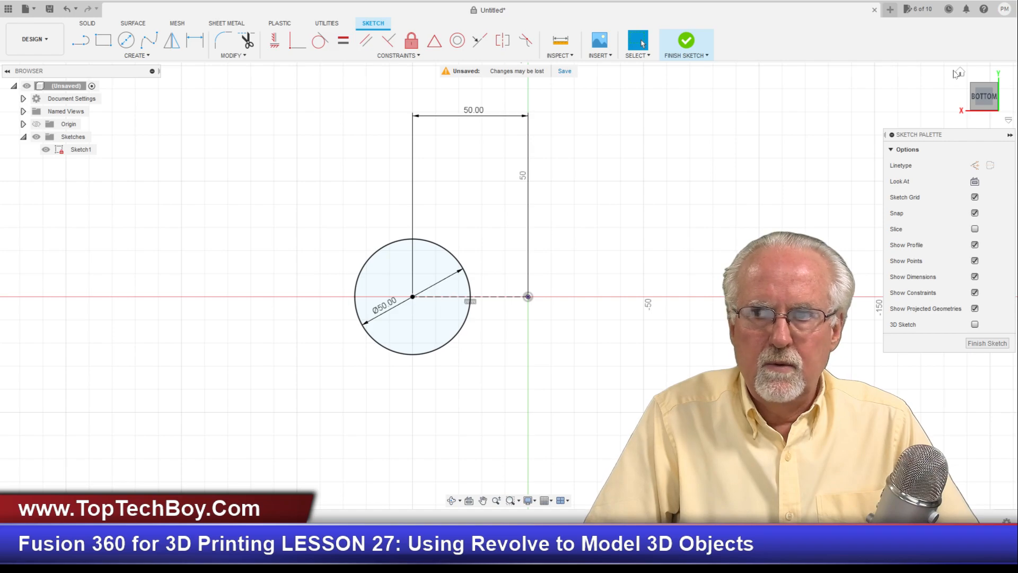
pyautogui.click(960, 72)
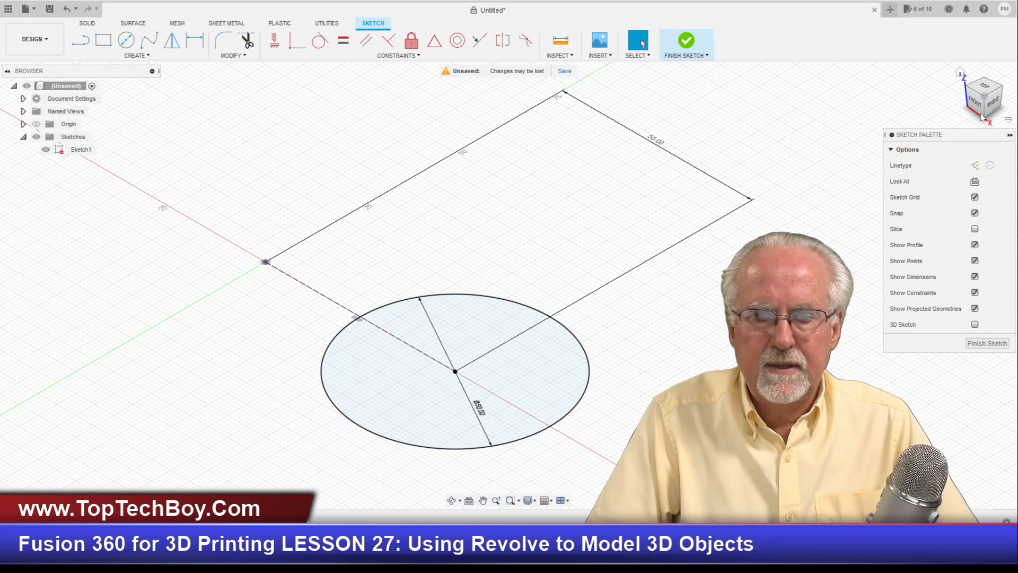
pyautogui.click(984, 89)
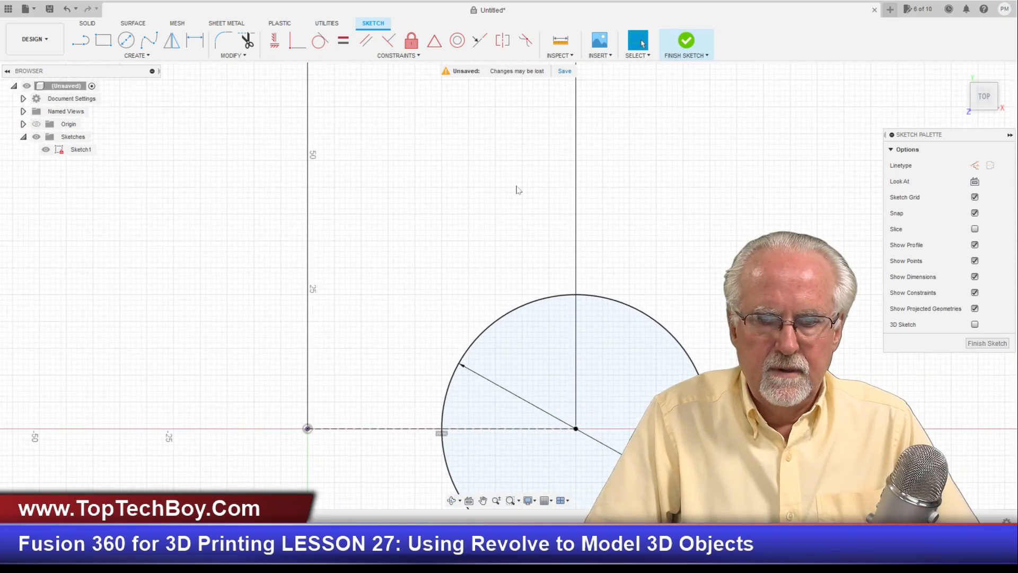
pyautogui.scroll(2, 543, 471)
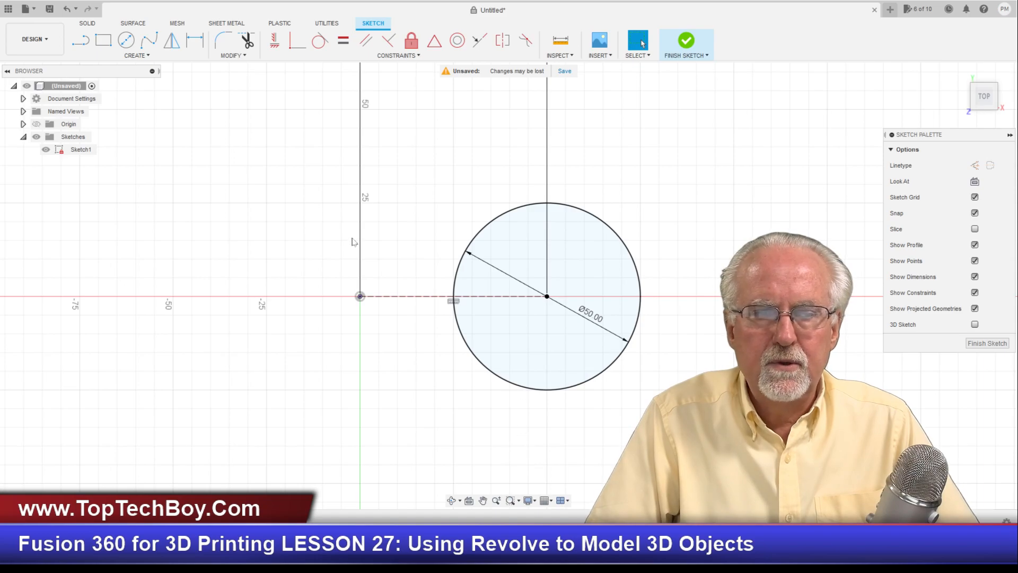
pyautogui.click(126, 43)
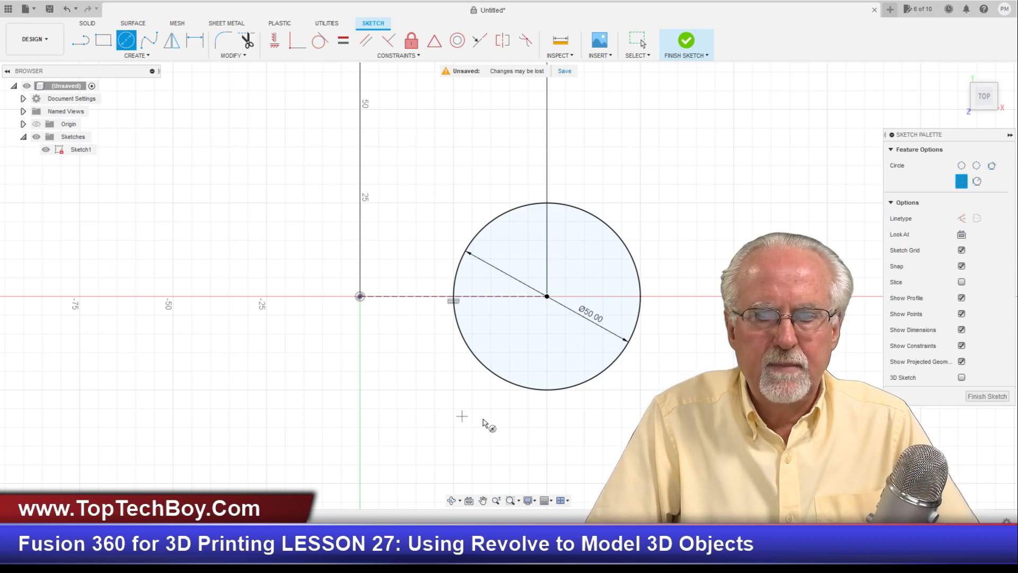
pyautogui.click(548, 297)
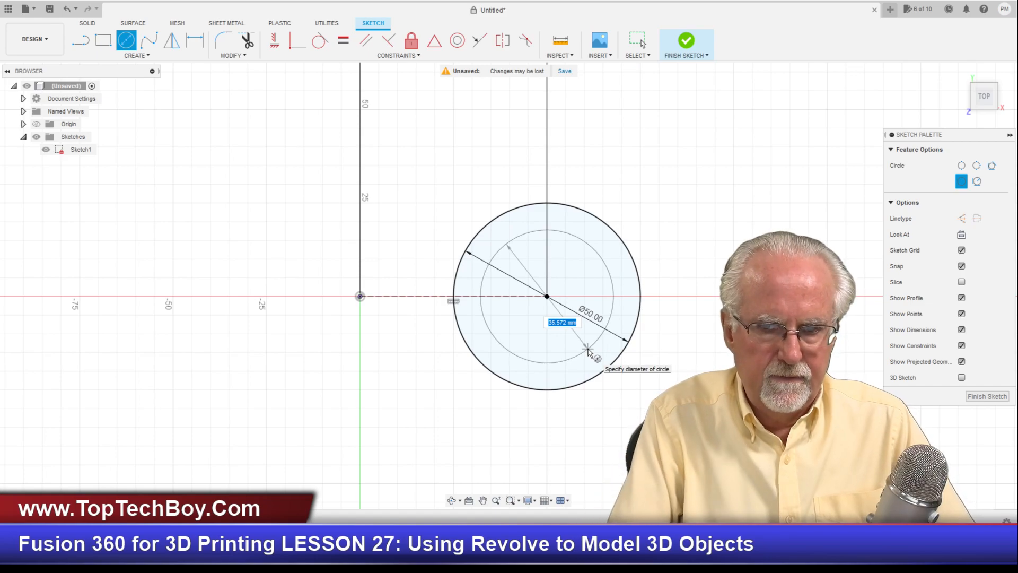
pyautogui.write('45')
pyautogui.press('Return')
pyautogui.press('Escape')
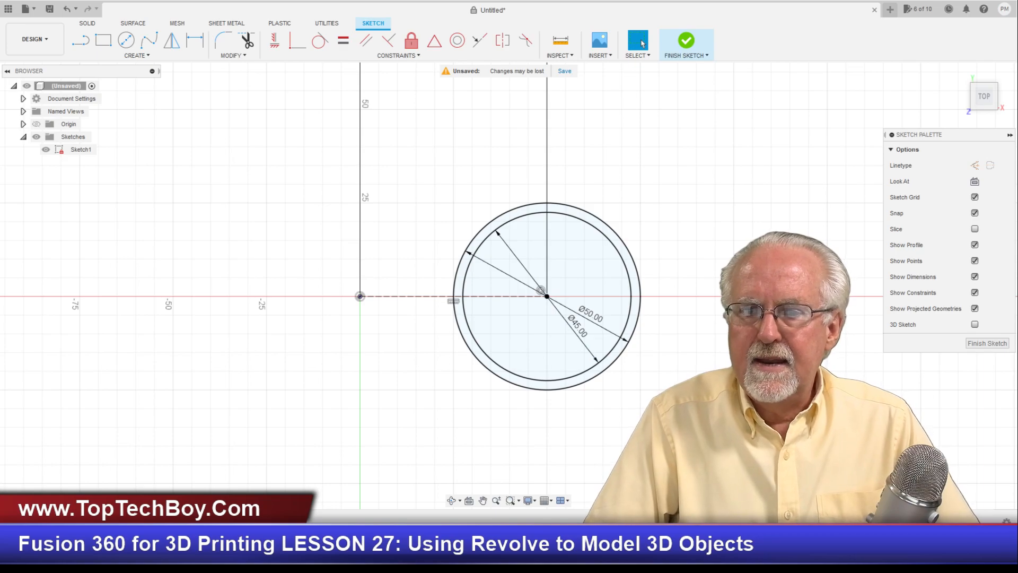
pyautogui.click(992, 346)
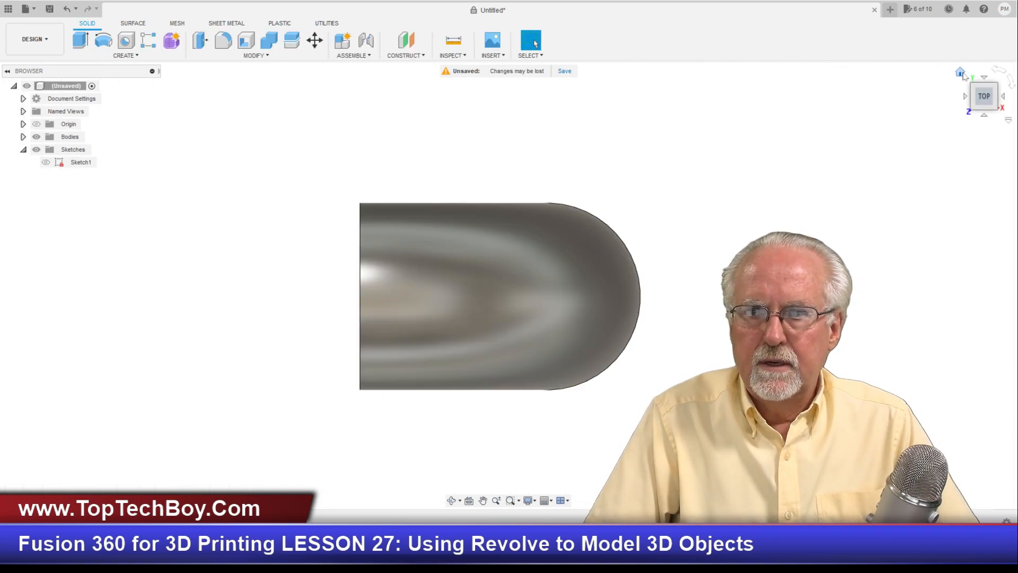
# - Make the hidden profile sketch visible again on the elbow body and expose its bottom end face
pyautogui.click(960, 73)
pyautogui.click(46, 163)
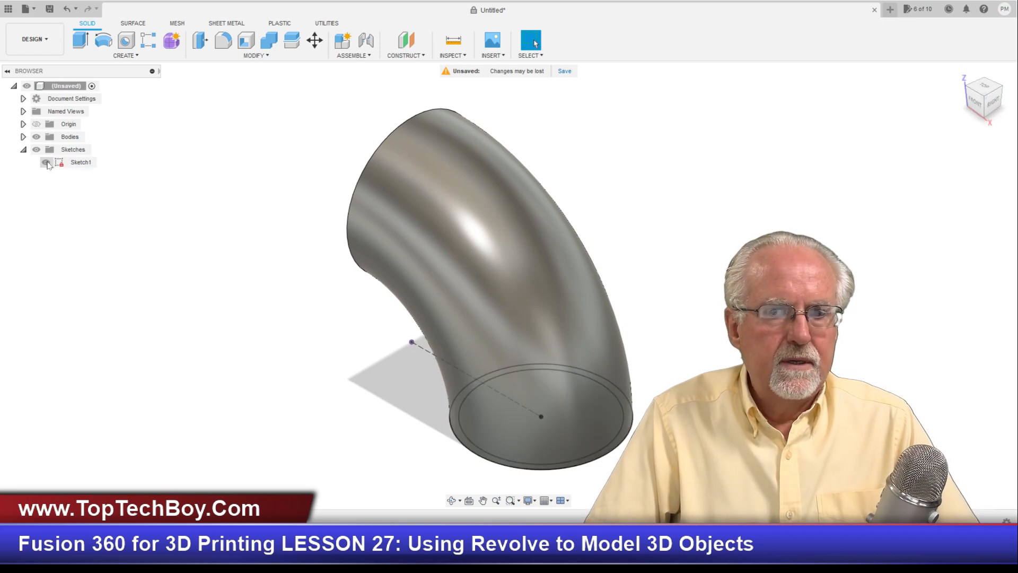
pyautogui.click(978, 108)
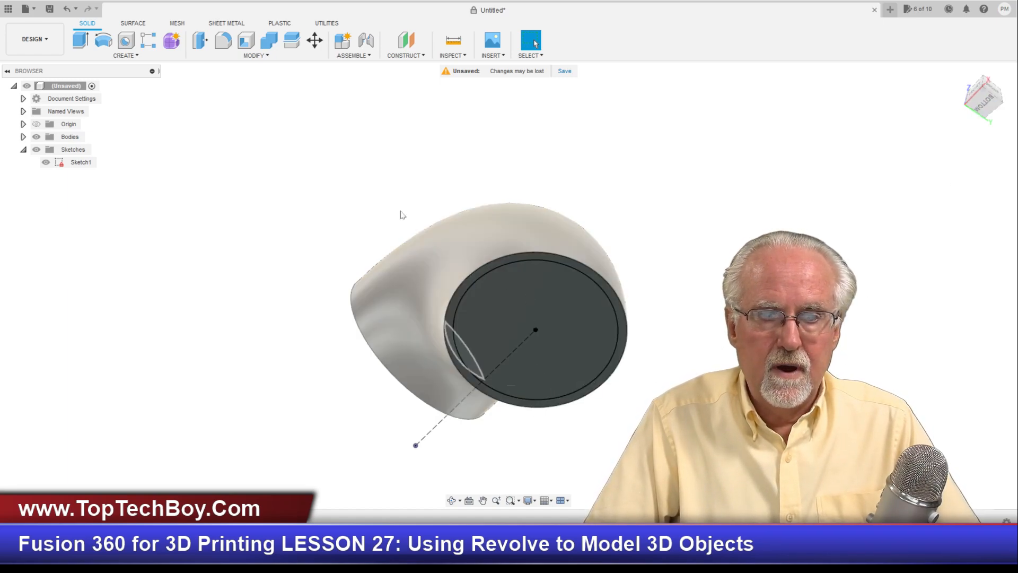
# - Start a Revolve with the inner 45 mm circle as the profile and the green Y axis as the axis
pyautogui.click(126, 55)
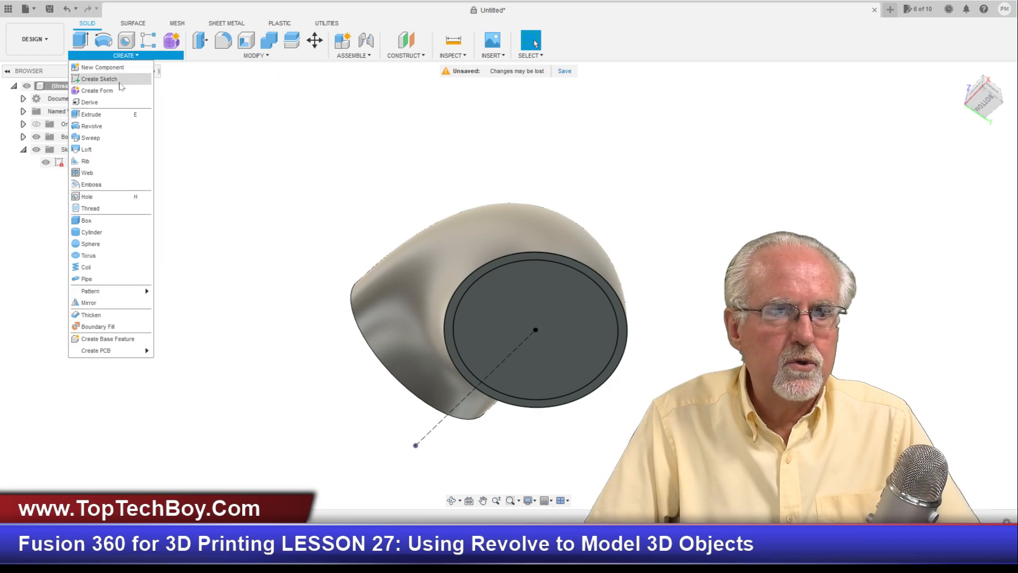
pyautogui.click(111, 126)
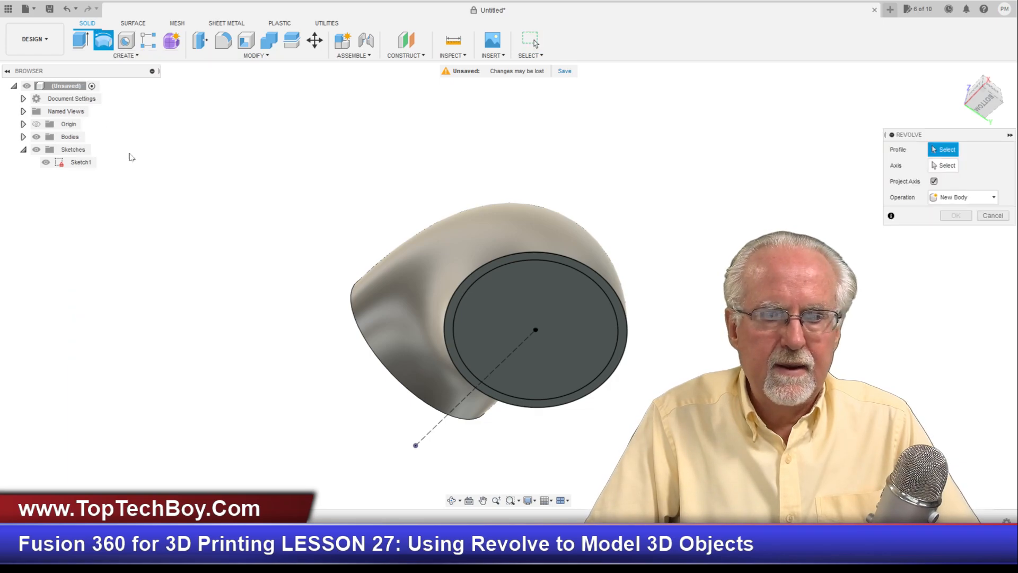
pyautogui.click(562, 306)
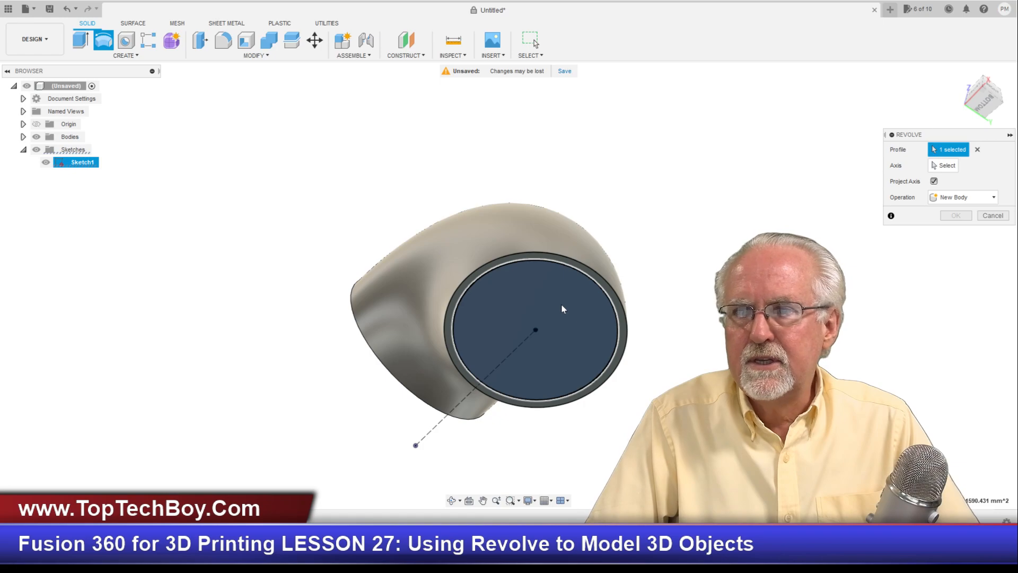
pyautogui.click(945, 165)
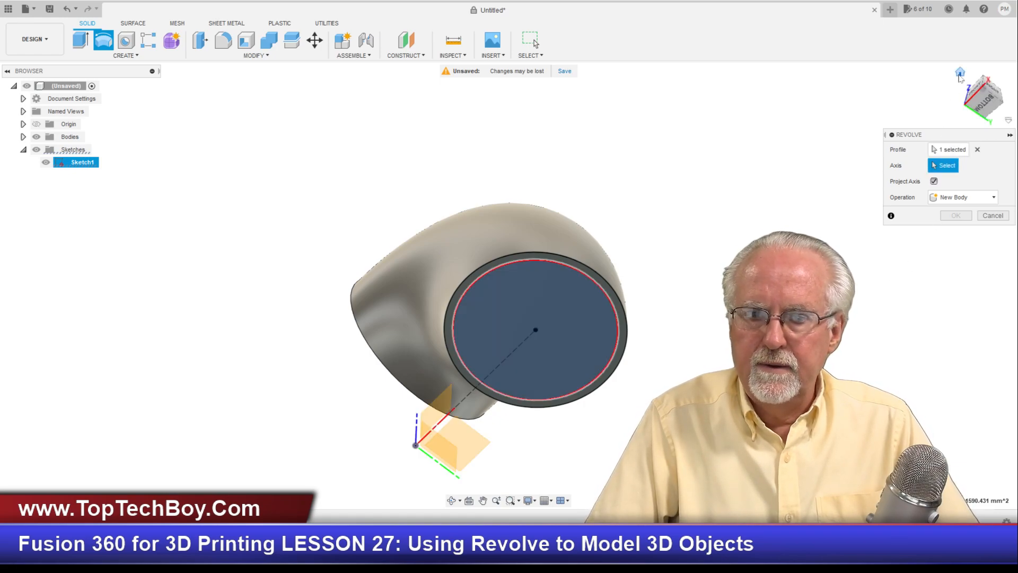
pyautogui.click(959, 75)
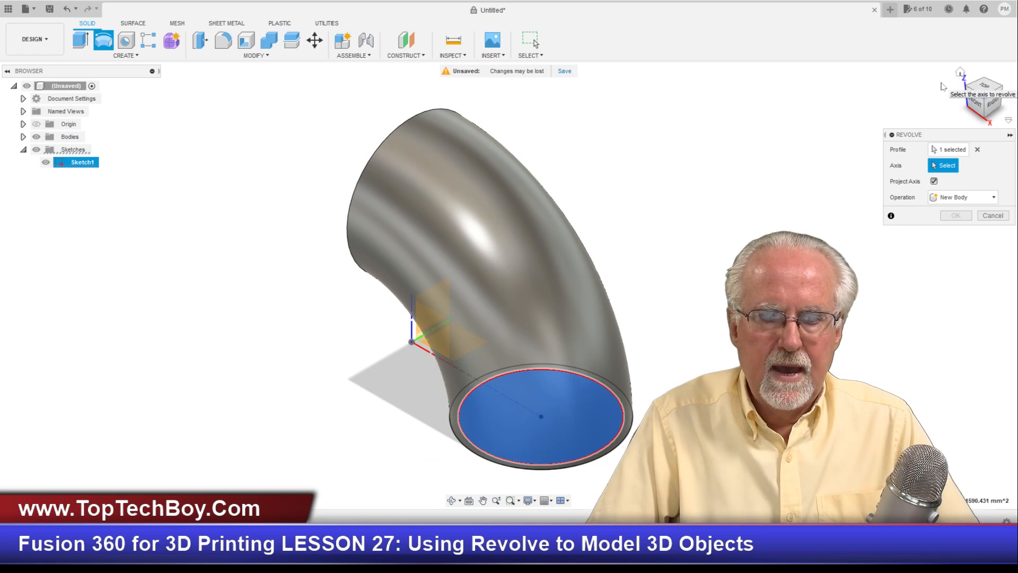
pyautogui.moveTo(975, 106)
pyautogui.mouseDown()
pyautogui.moveTo(997, 106)
pyautogui.moveTo(1001, 142)
pyautogui.moveTo(1010, 139)
pyautogui.moveTo(983, 137)
pyautogui.moveTo(1002, 138)
pyautogui.mouseUp()
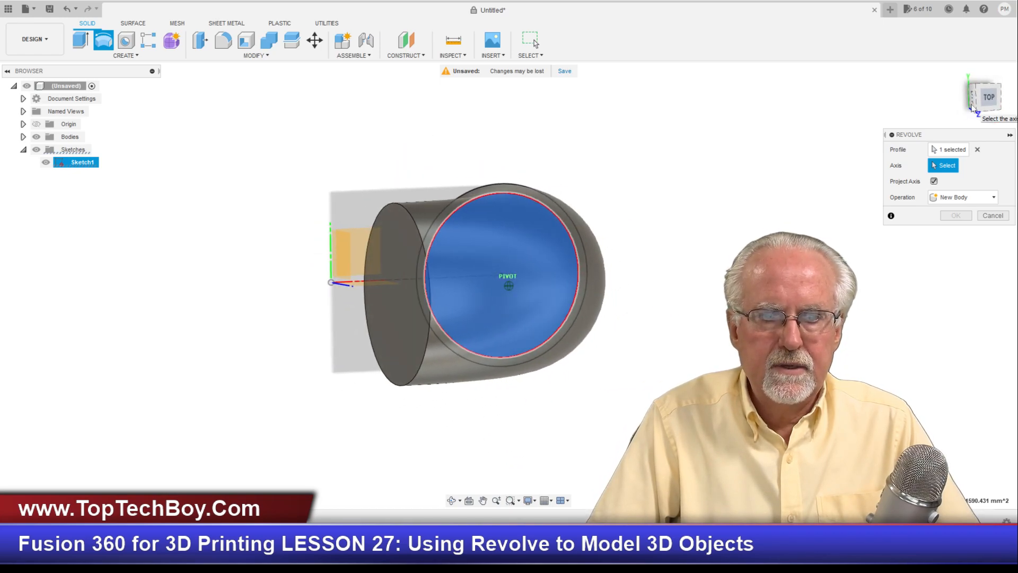
pyautogui.click(331, 249)
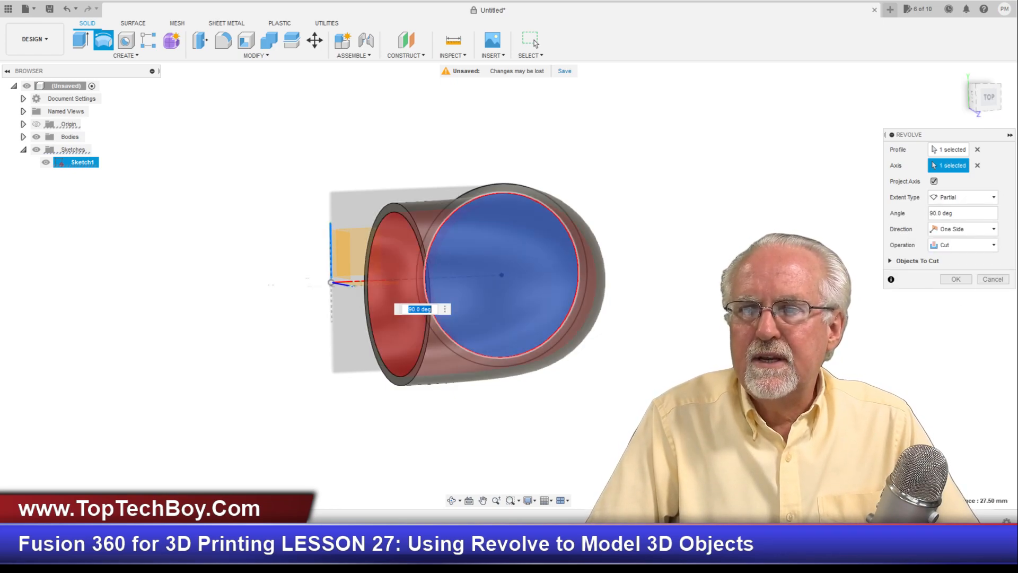
# - Hollow out the elbow by completing the revolve as a Cut with a Partial, One Side, 90-degree extent, and inspect the resulting pipe
pyautogui.click(975, 247)
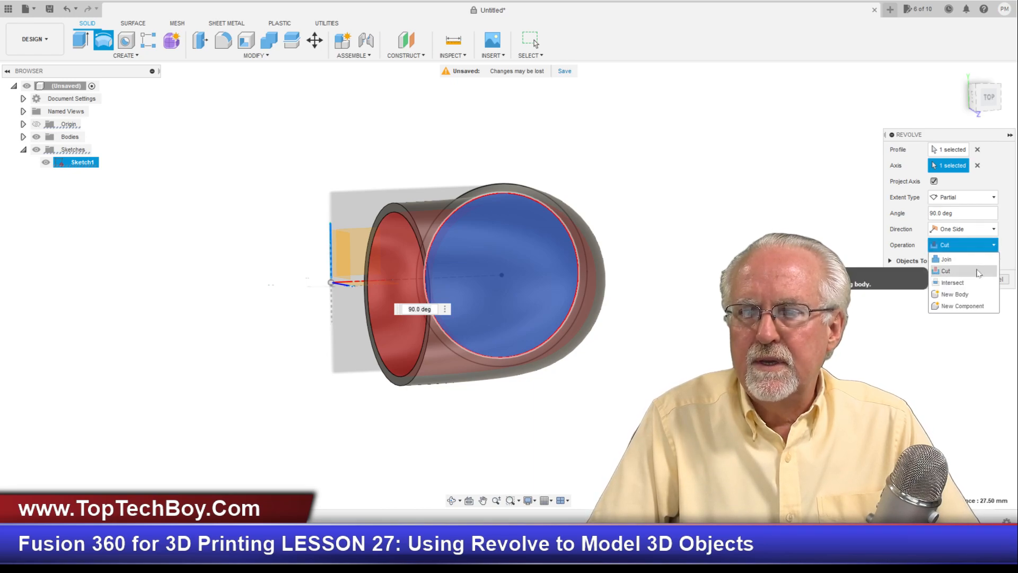
pyautogui.click(978, 272)
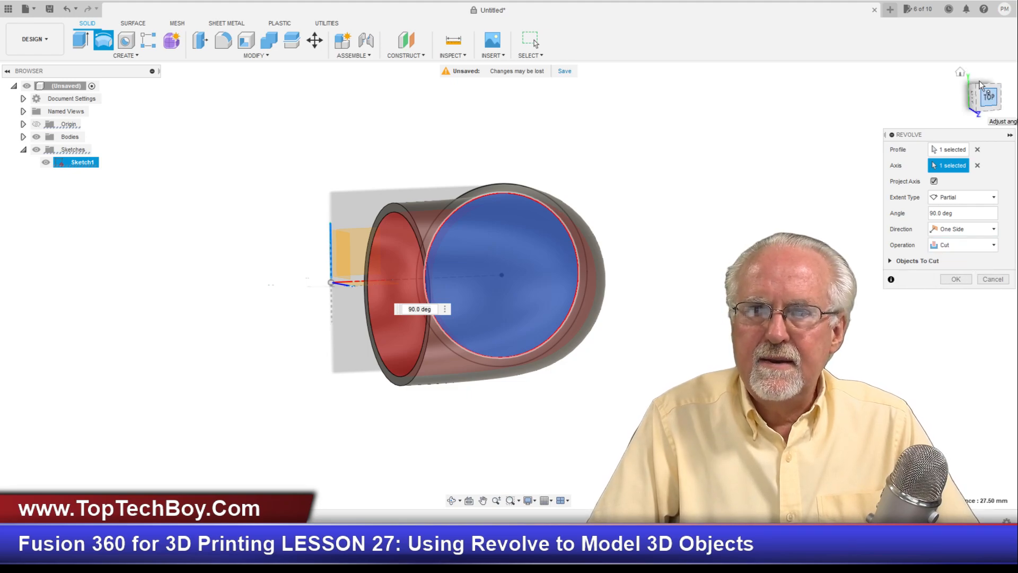
pyautogui.click(959, 74)
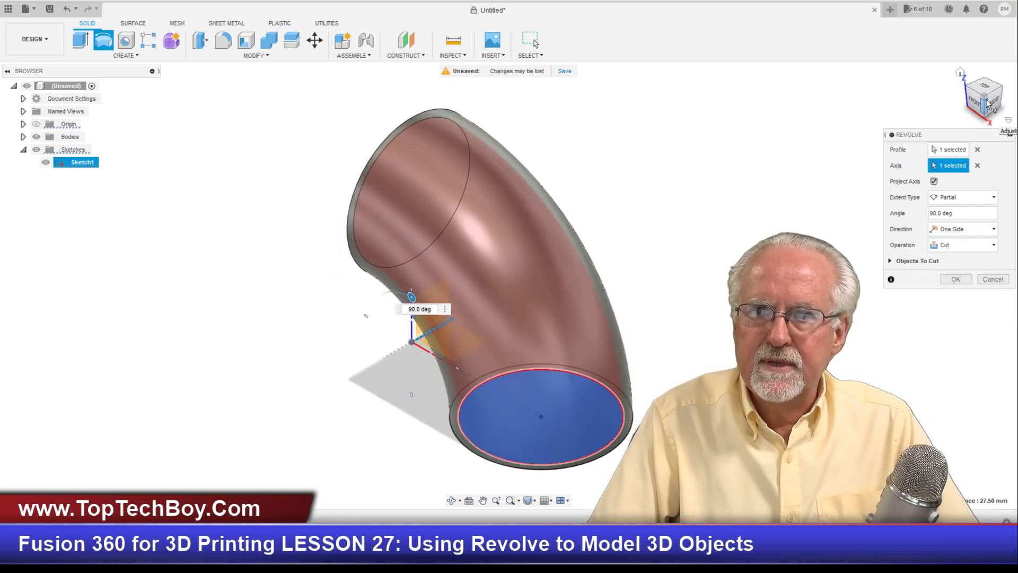
pyautogui.moveTo(977, 102); pyautogui.dragTo(989, 80)
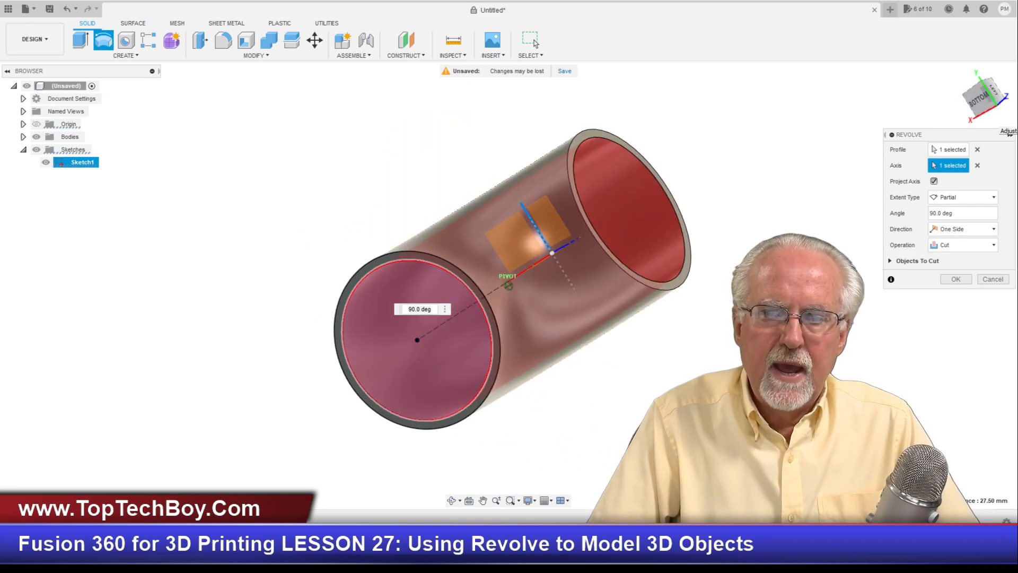
pyautogui.click(955, 279)
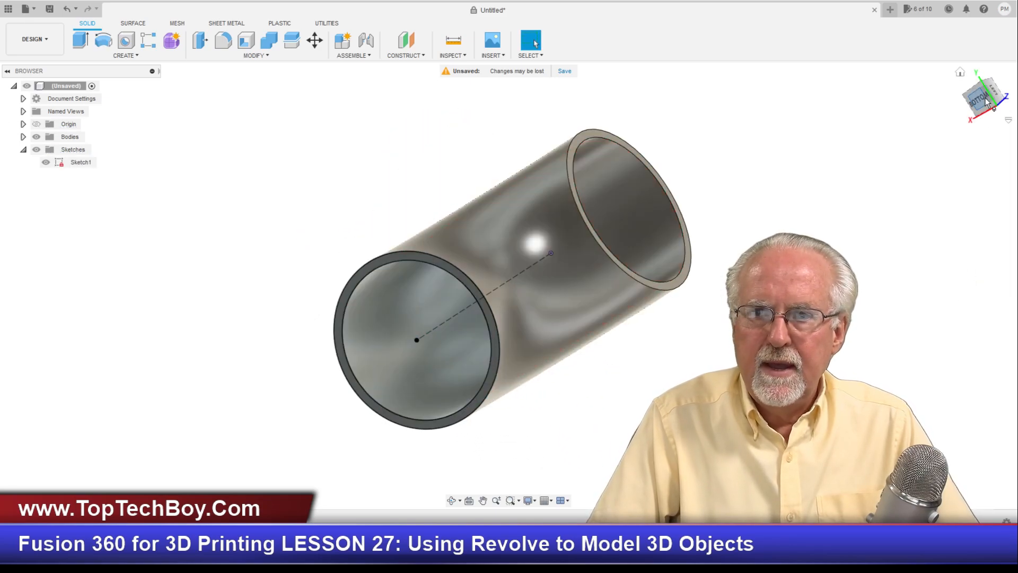
pyautogui.moveTo(977, 102)
pyautogui.mouseDown()
pyautogui.moveTo(981, 123)
pyautogui.moveTo(970, 121)
pyautogui.moveTo(991, 89)
pyautogui.moveTo(984, 103)
pyautogui.moveTo(979, 88)
pyautogui.moveTo(977, 101)
pyautogui.mouseUp()
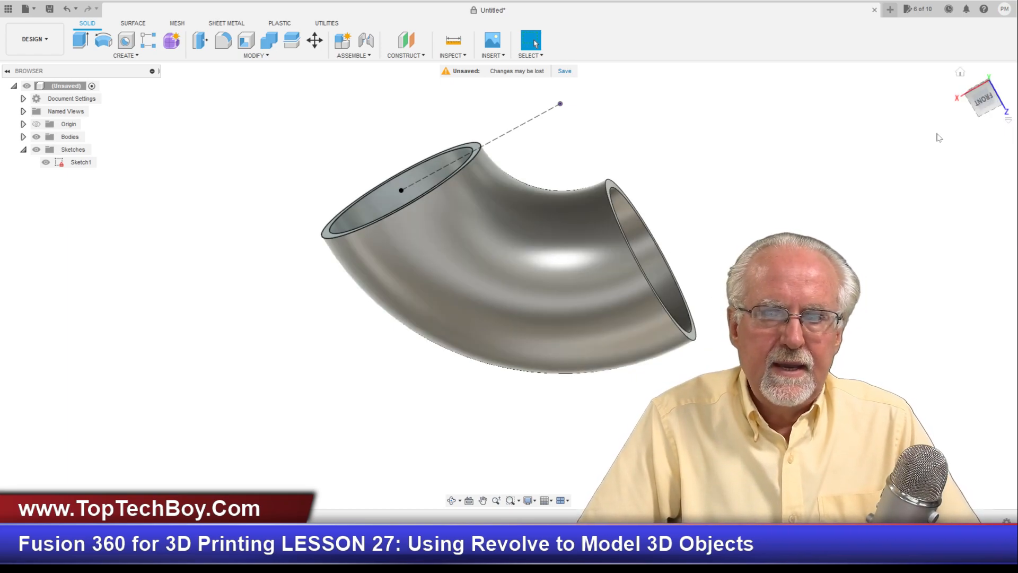
pyautogui.click(960, 73)
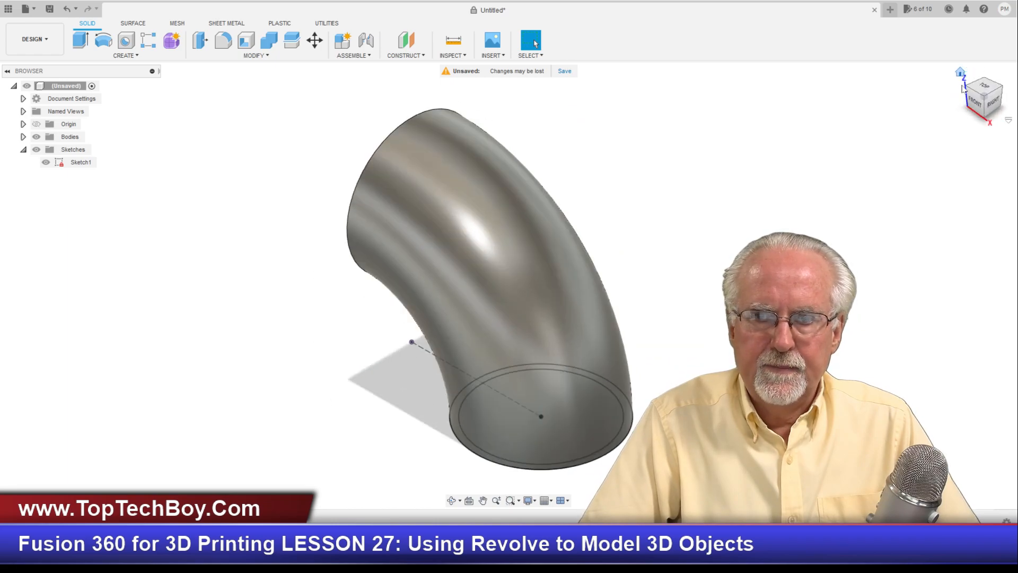
# - Reopen the inner revolve cut for editing, review its Operation choices, and close it with Cut kept
pyautogui.moveTo(999, 109)
pyautogui.mouseDown()
pyautogui.moveTo(935, 79)
pyautogui.moveTo(931, 56)
pyautogui.moveTo(941, 47)
pyautogui.mouseUp()
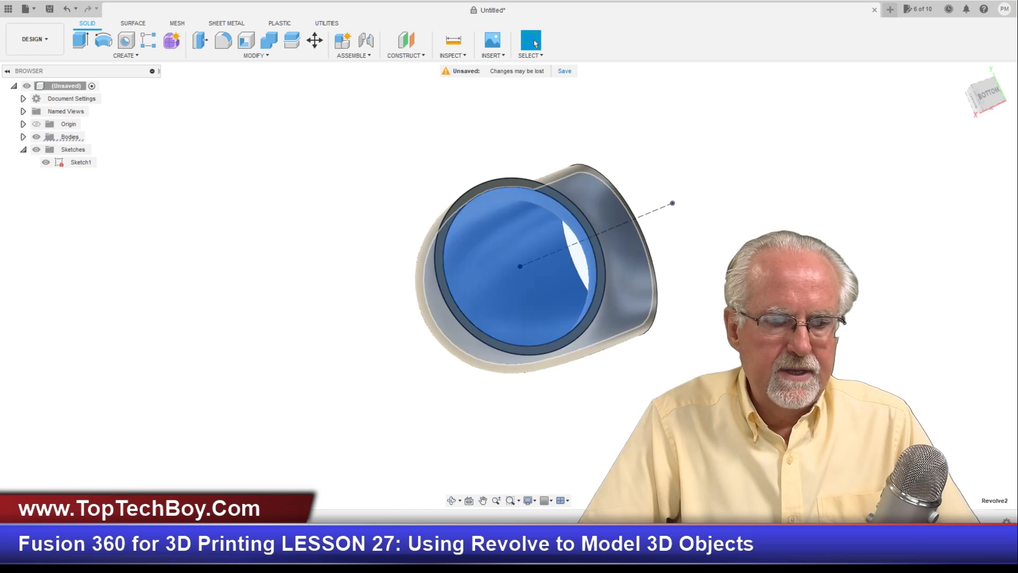
pyautogui.rightClick(112, 508)
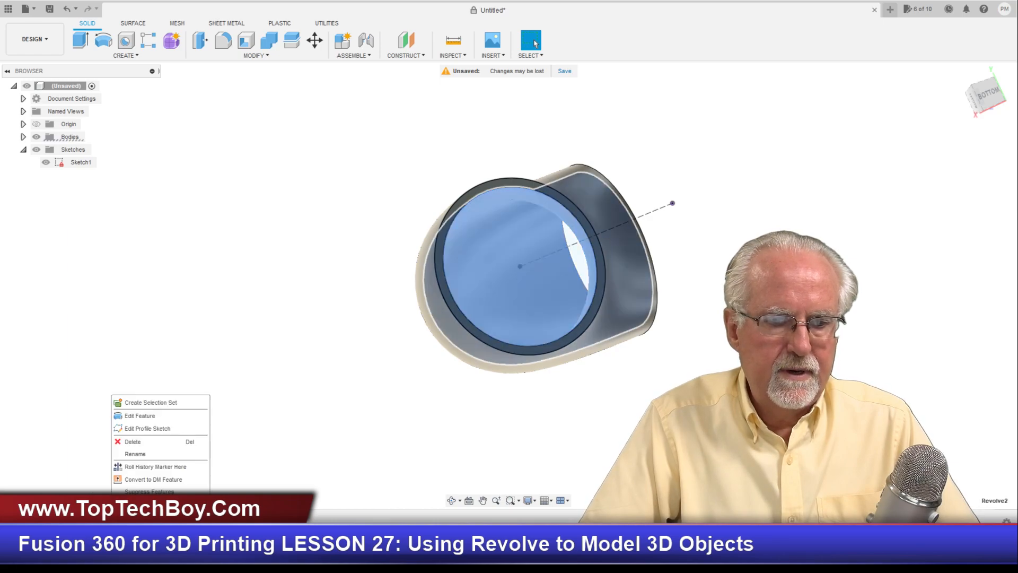
pyautogui.click(153, 416)
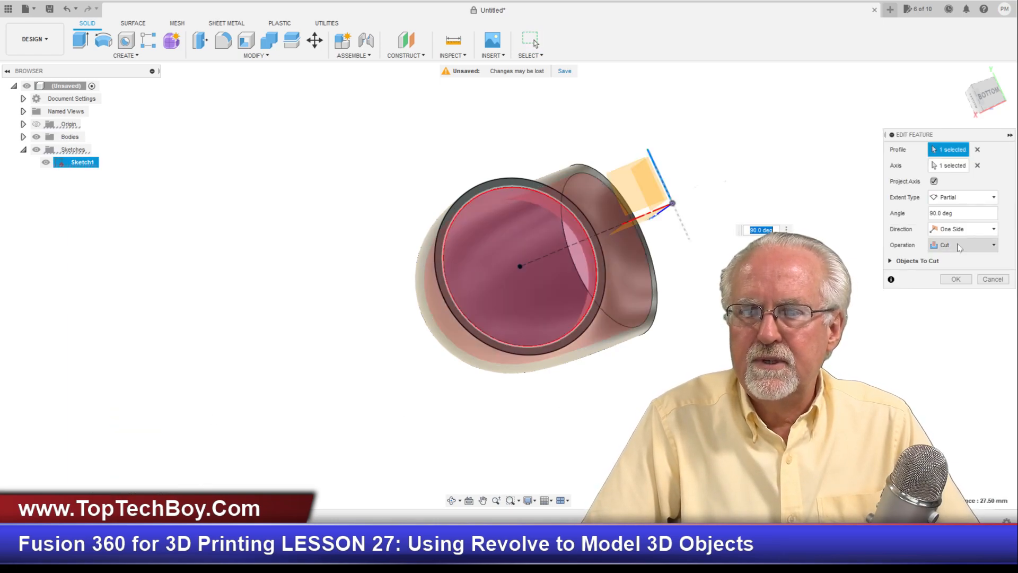
pyautogui.click(960, 245)
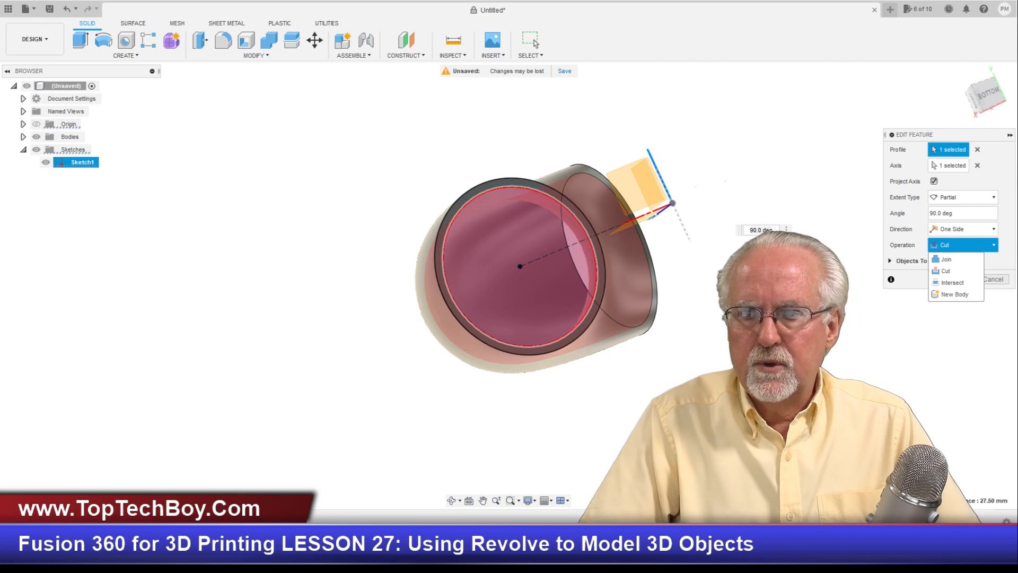
pyautogui.click(852, 373)
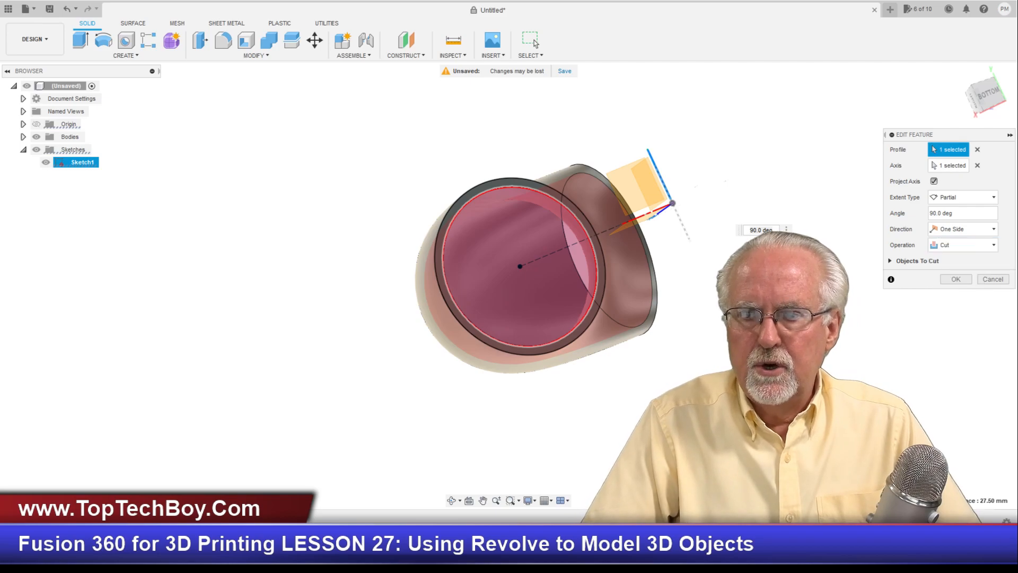
pyautogui.click(956, 279)
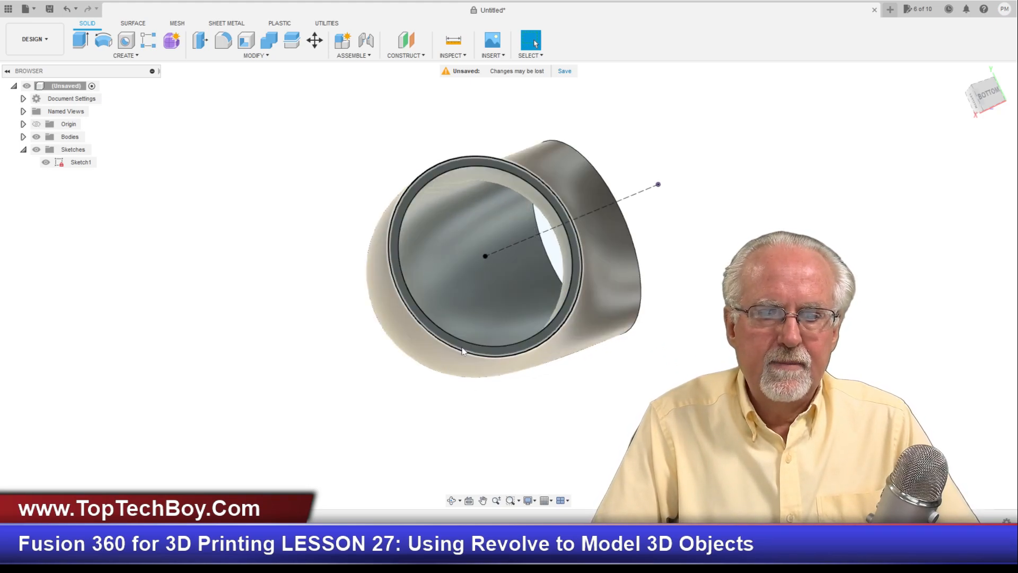
# - Set up a Join revolve of the ring-shaped pipe end face about the green Y axis
pyautogui.click(464, 351)
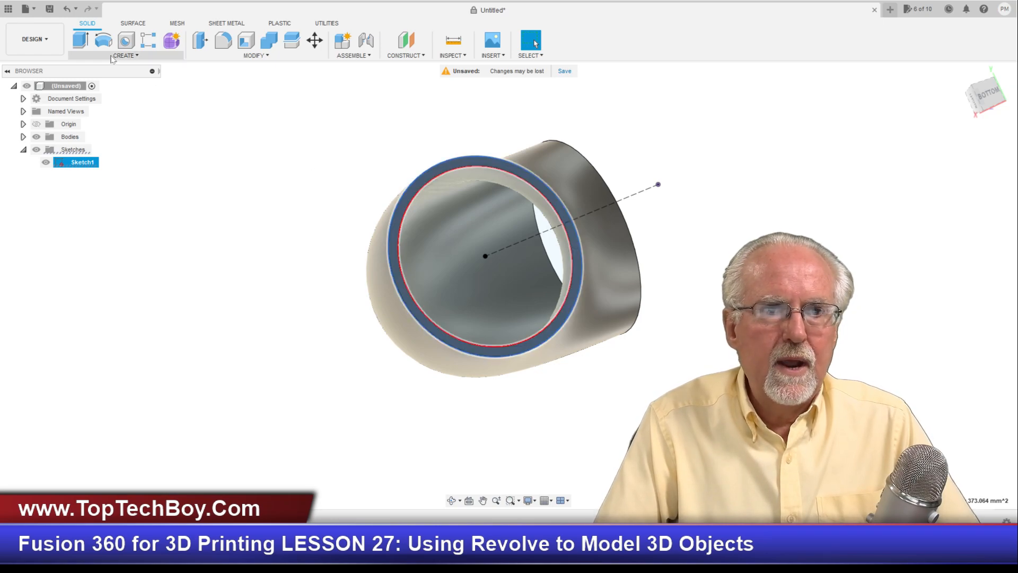
pyautogui.click(127, 56)
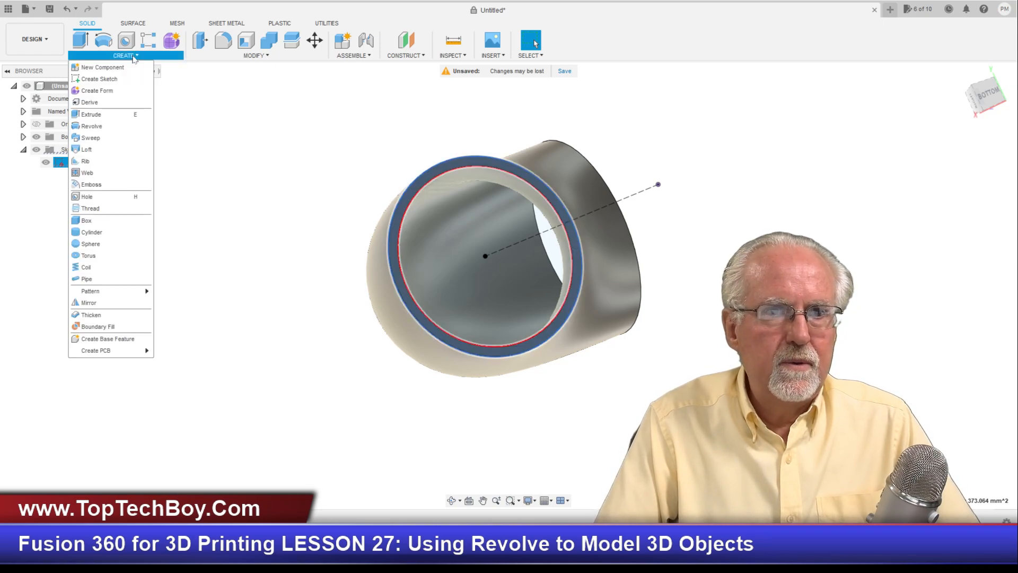
pyautogui.click(121, 127)
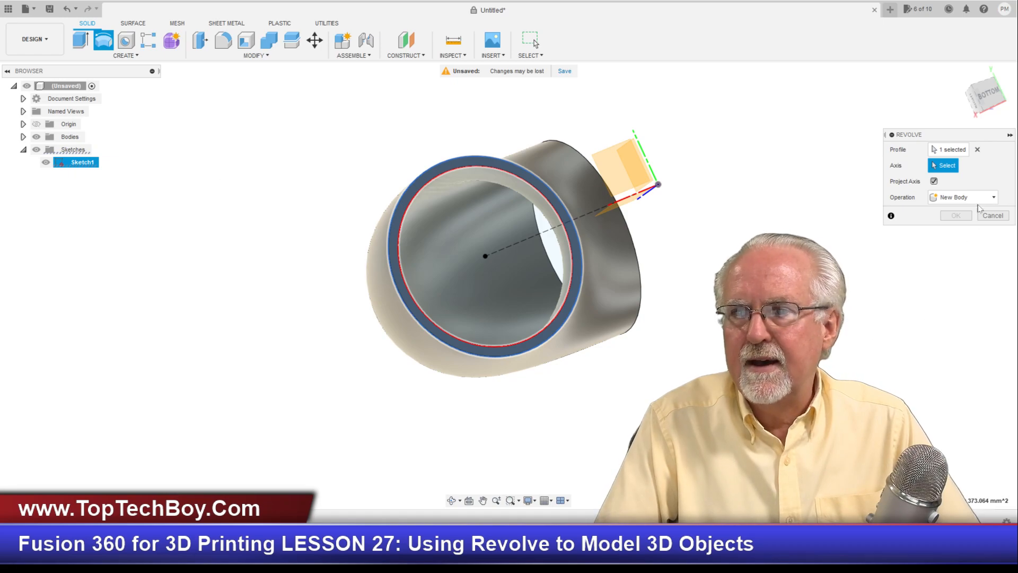
pyautogui.click(962, 197)
pyautogui.click(979, 213)
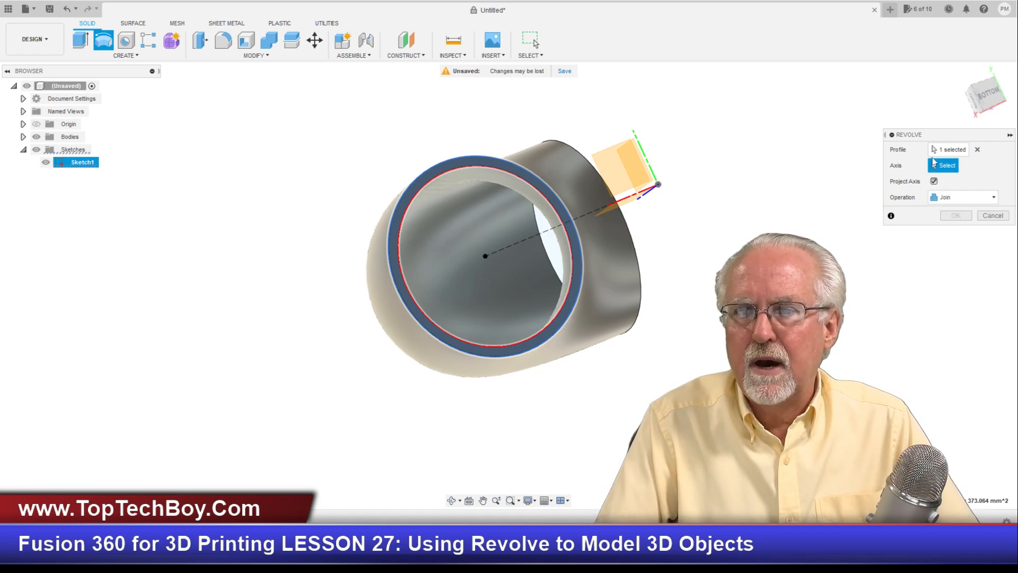
pyautogui.click(947, 151)
pyautogui.click(944, 165)
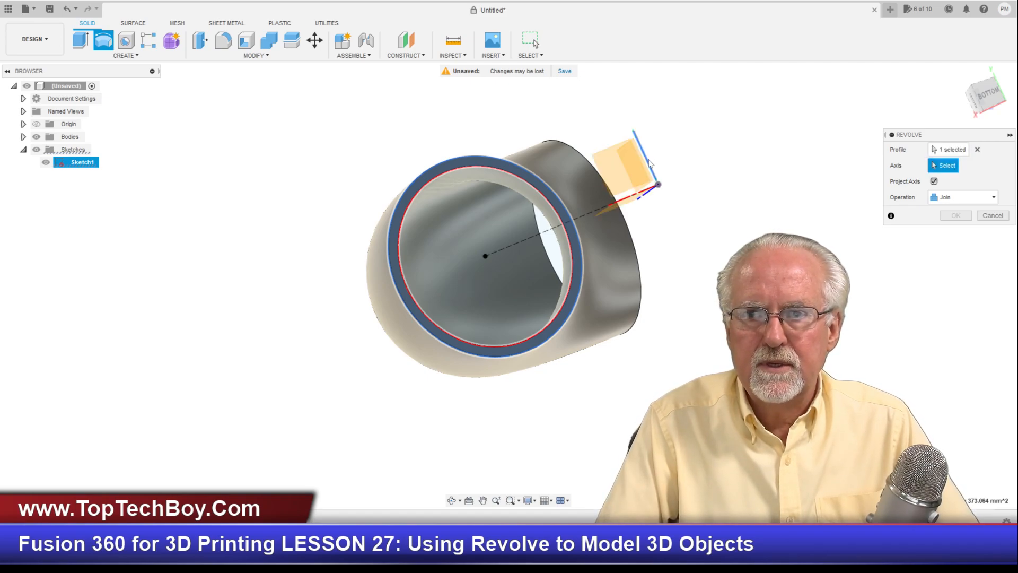
pyautogui.click(648, 163)
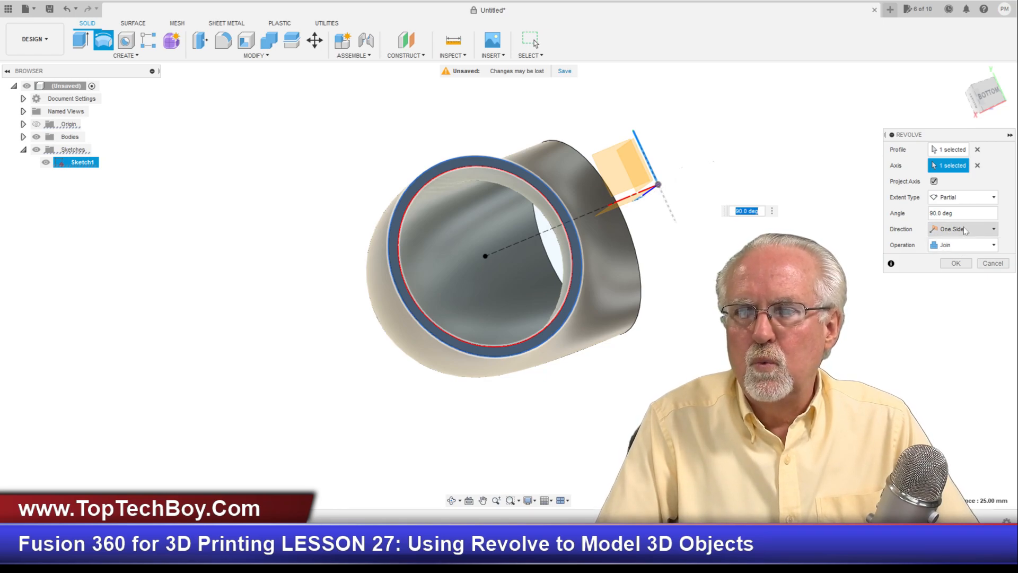
# - Try one-sided partial angles of 25 and -25 degrees for extending the pipe, and cancel the revolve
pyautogui.moveTo(963, 214); pyautogui.dragTo(869, 218)
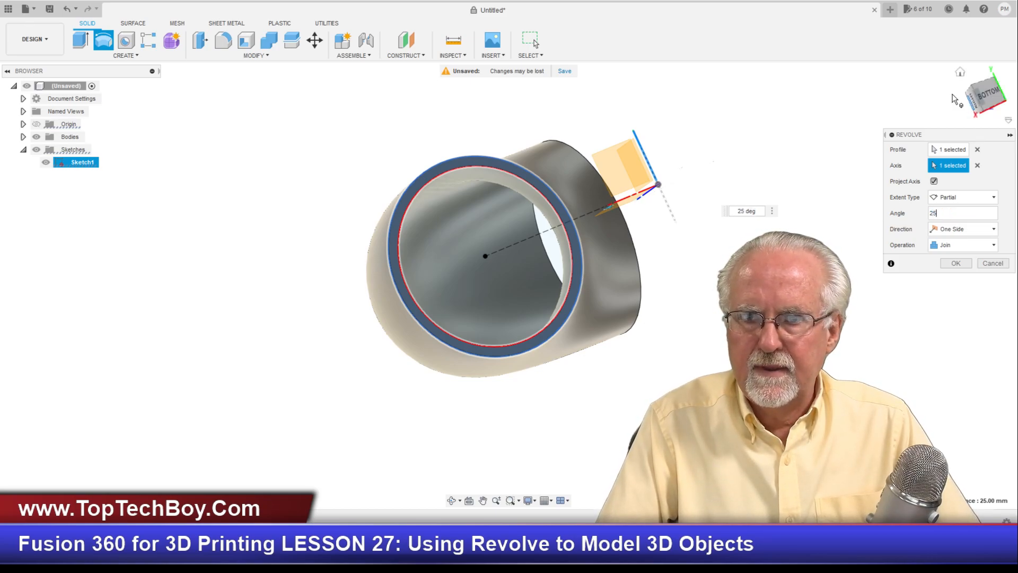
pyautogui.moveTo(993, 95); pyautogui.dragTo(982, 53)
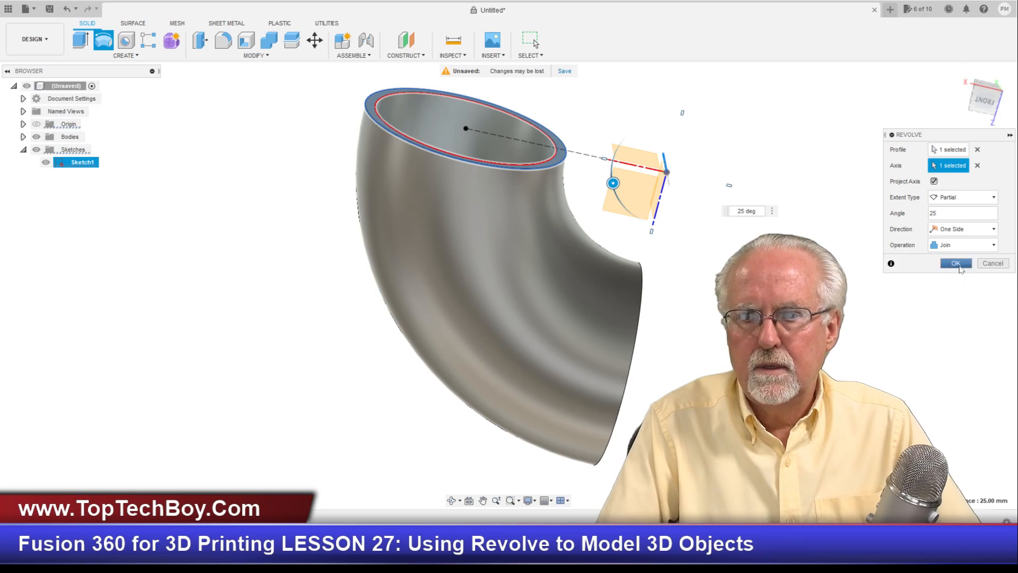
pyautogui.click(966, 200)
pyautogui.click(966, 200)
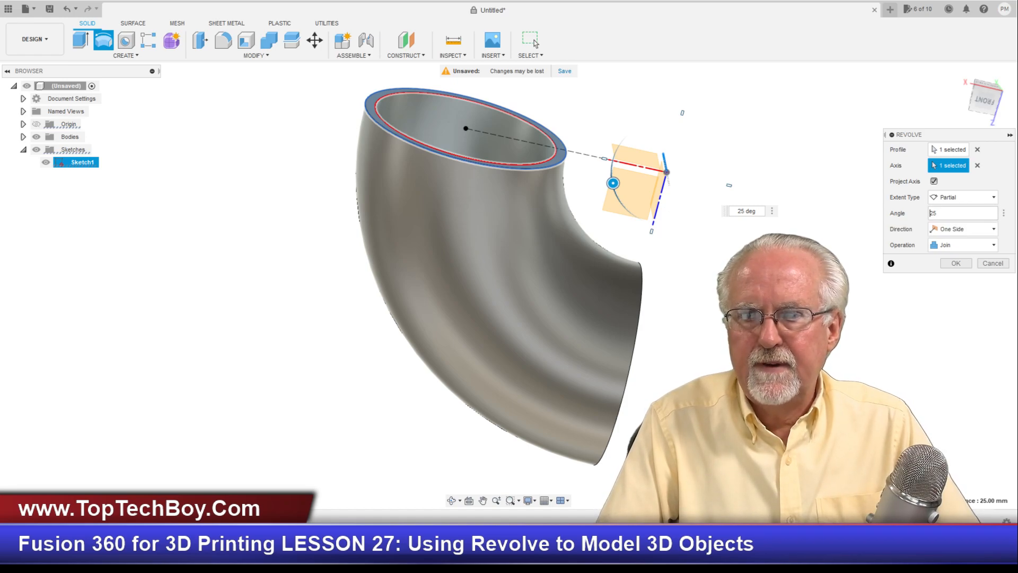
pyautogui.click(931, 213)
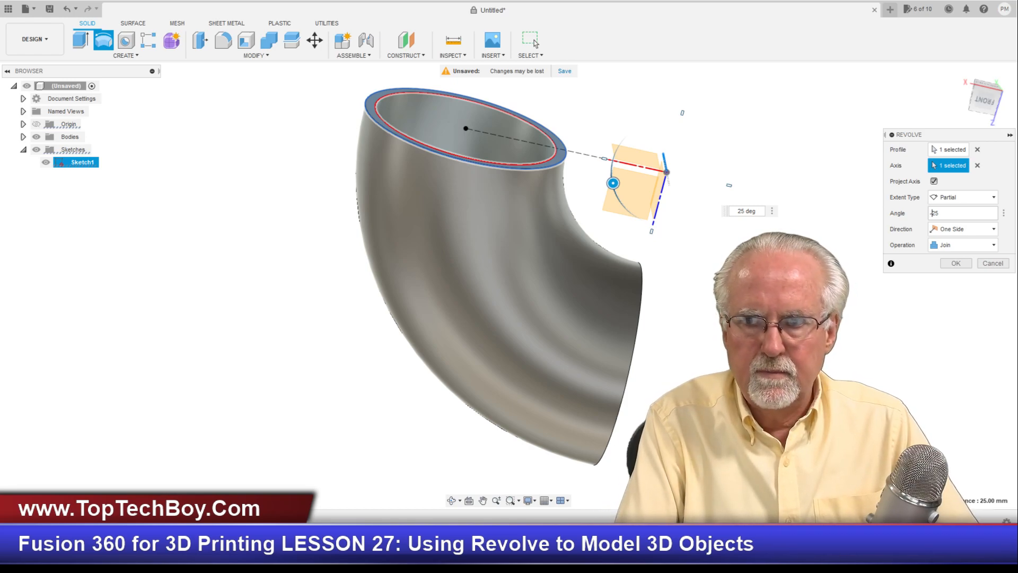
pyautogui.write('-2')
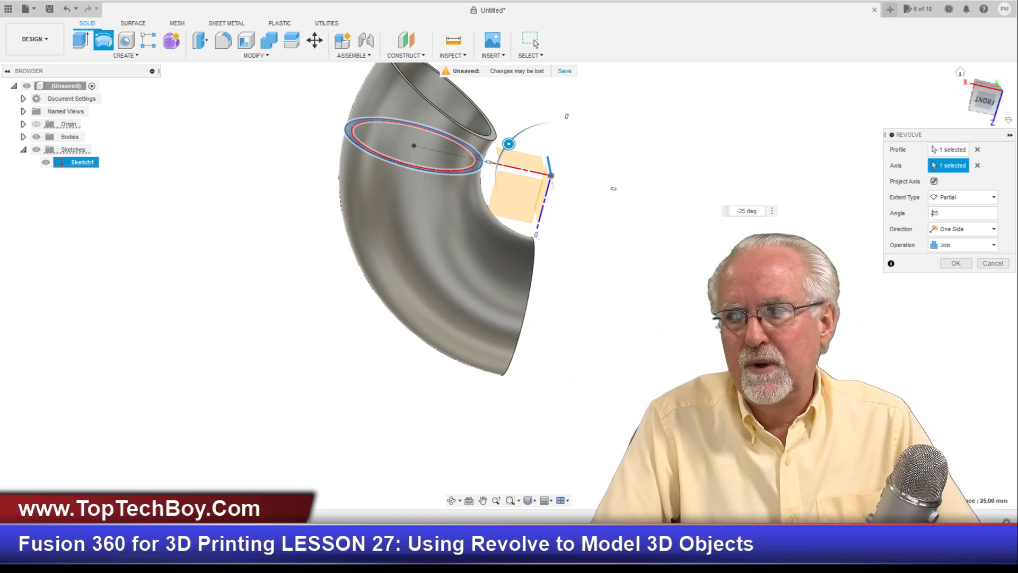
pyautogui.click(994, 246)
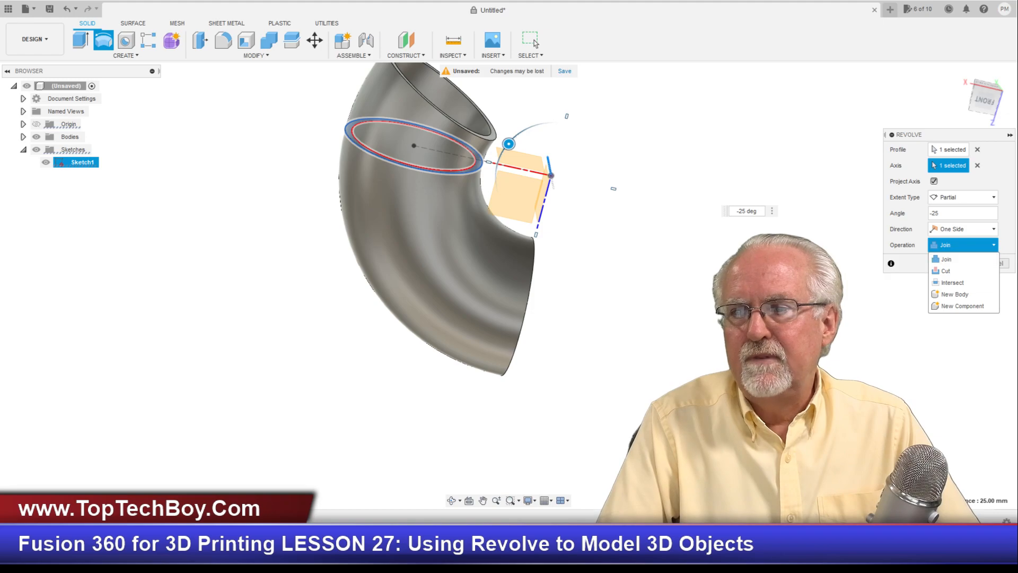
pyautogui.click(947, 259)
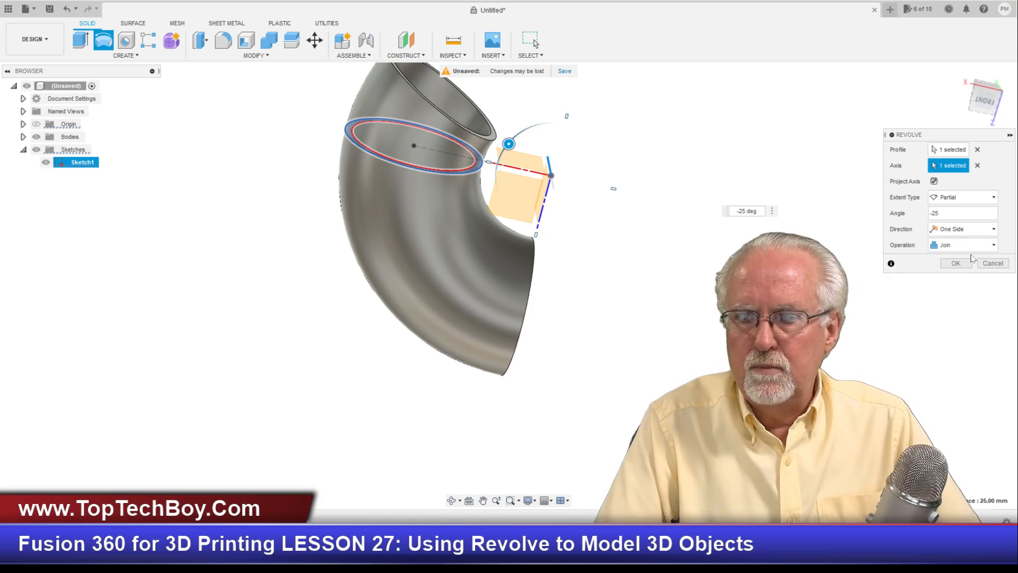
pyautogui.click(992, 263)
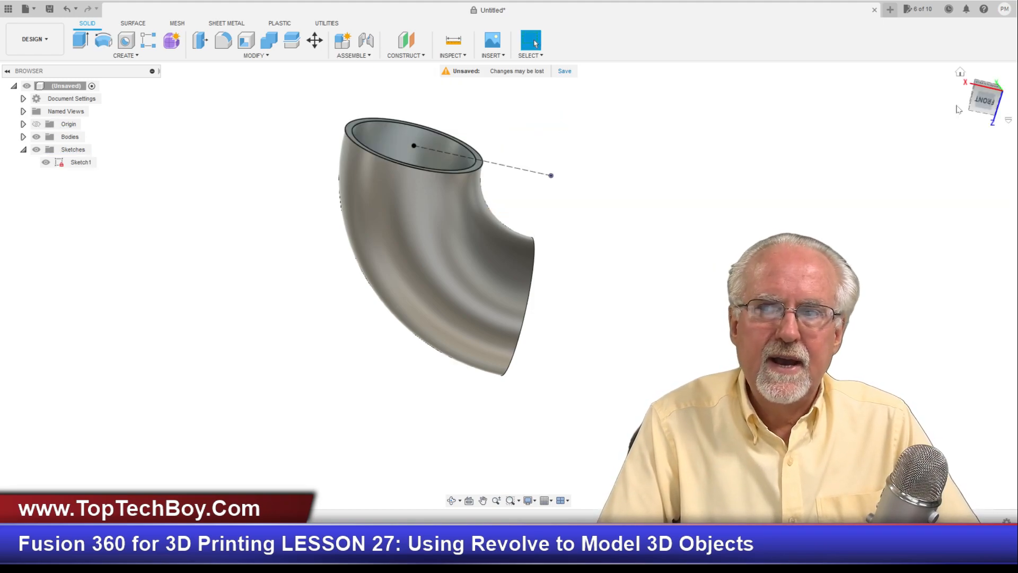
# - Inspect the hollow elbow and close its design without saving
pyautogui.moveTo(984, 103)
pyautogui.mouseDown()
pyautogui.moveTo(988, 164)
pyautogui.moveTo(1002, 138)
pyautogui.moveTo(970, 114)
pyautogui.moveTo(979, 137)
pyautogui.moveTo(1007, 142)
pyautogui.moveTo(997, 119)
pyautogui.moveTo(981, 151)
pyautogui.moveTo(993, 144)
pyautogui.moveTo(983, 103)
pyautogui.mouseUp()
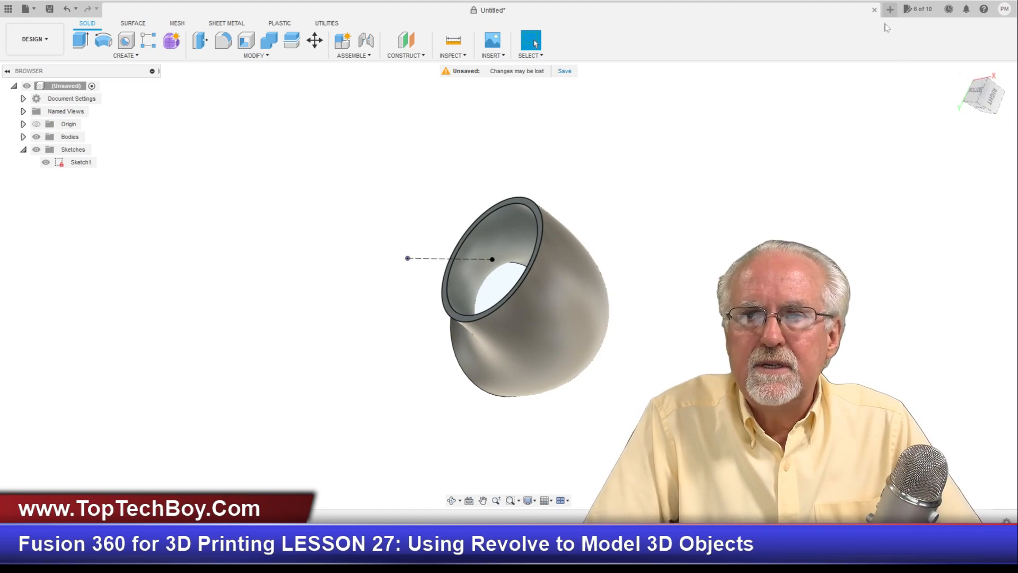
pyautogui.click(875, 10)
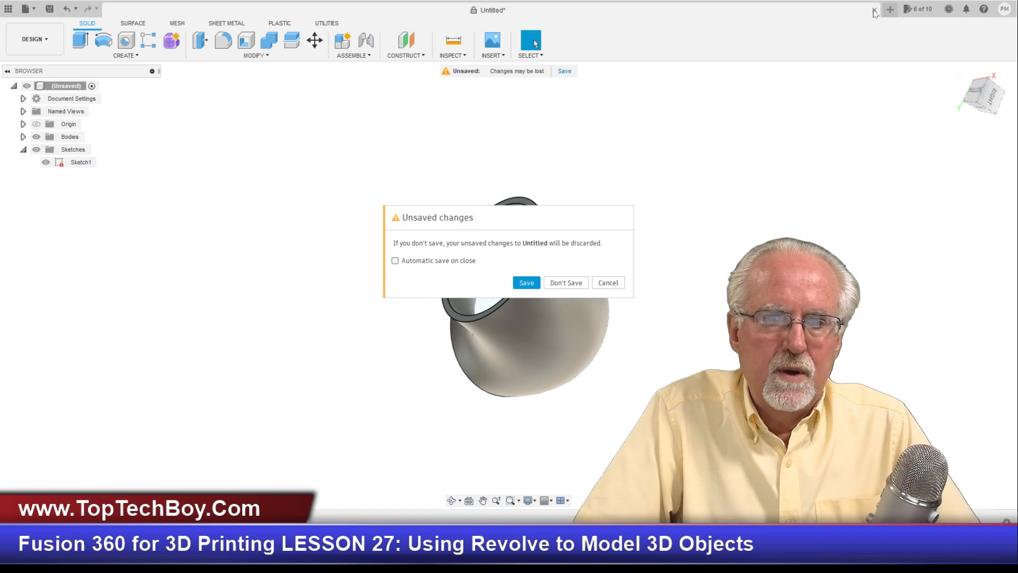
pyautogui.click(572, 284)
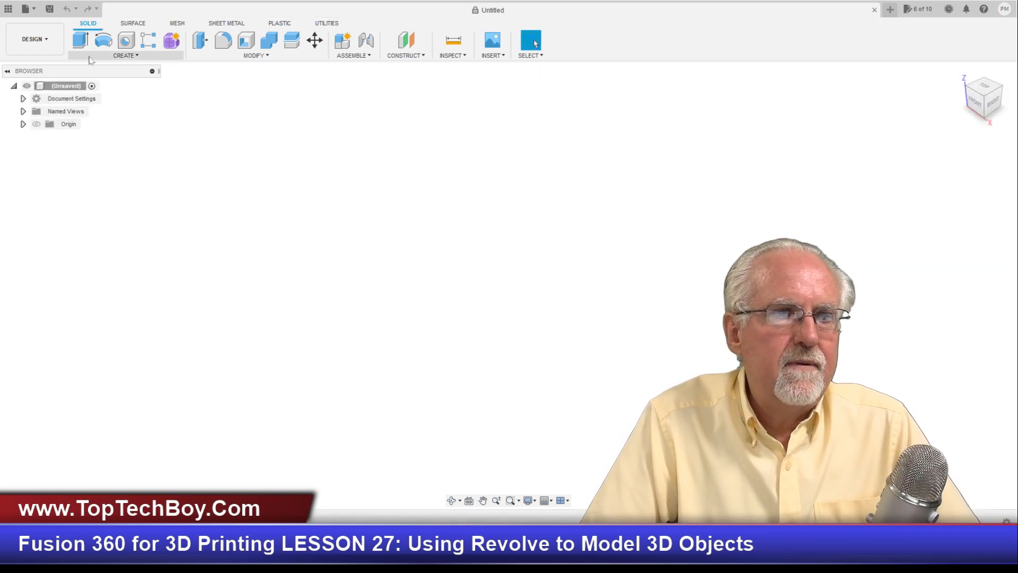
# - Create a new sketch on the horizontal XY plane of the empty design
pyautogui.click(125, 55)
pyautogui.click(92, 79)
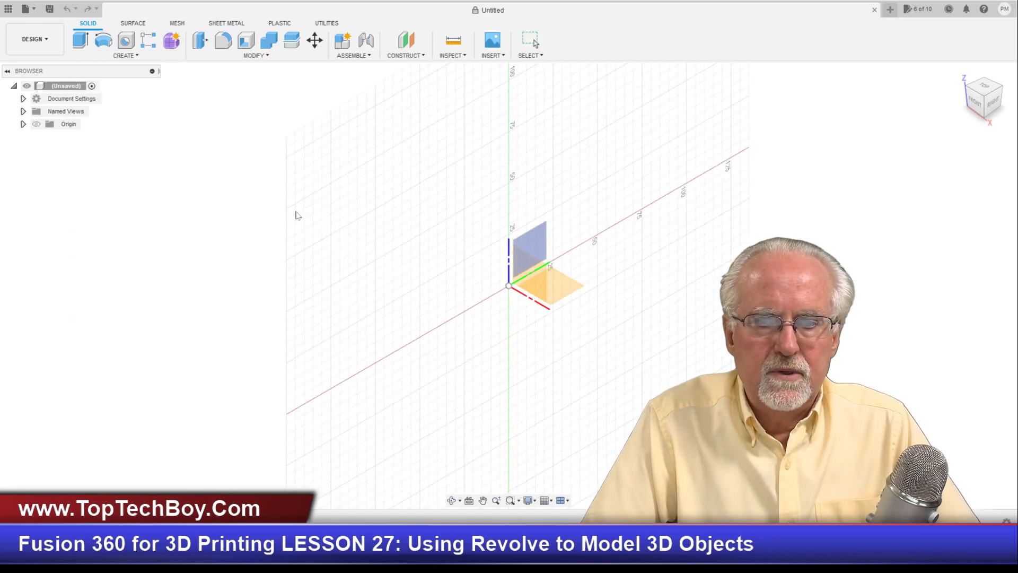
pyautogui.click(565, 295)
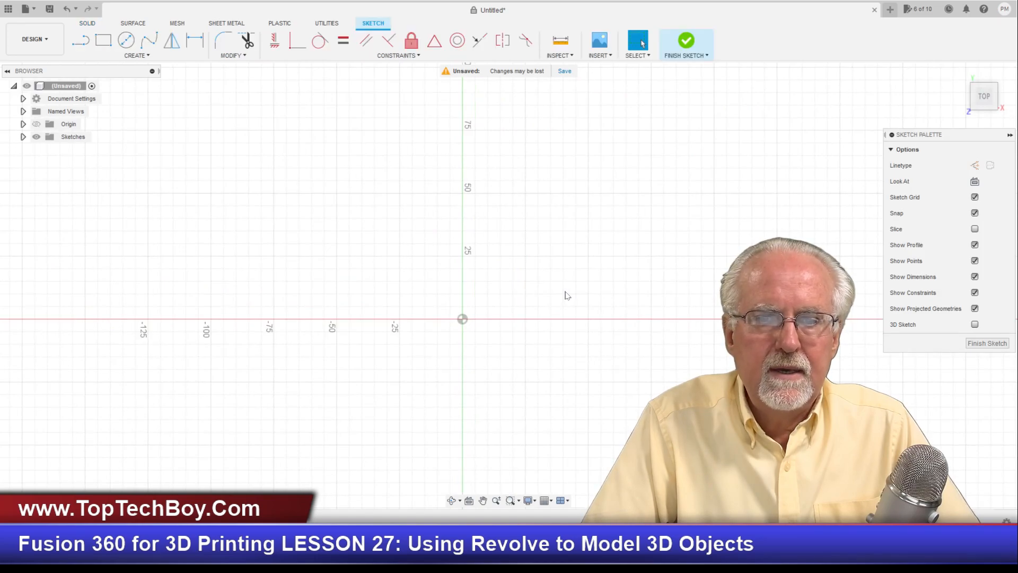
# - Draw a 50 mm horizontal construction line from the origin along the positive X axis
pyautogui.click(80, 39)
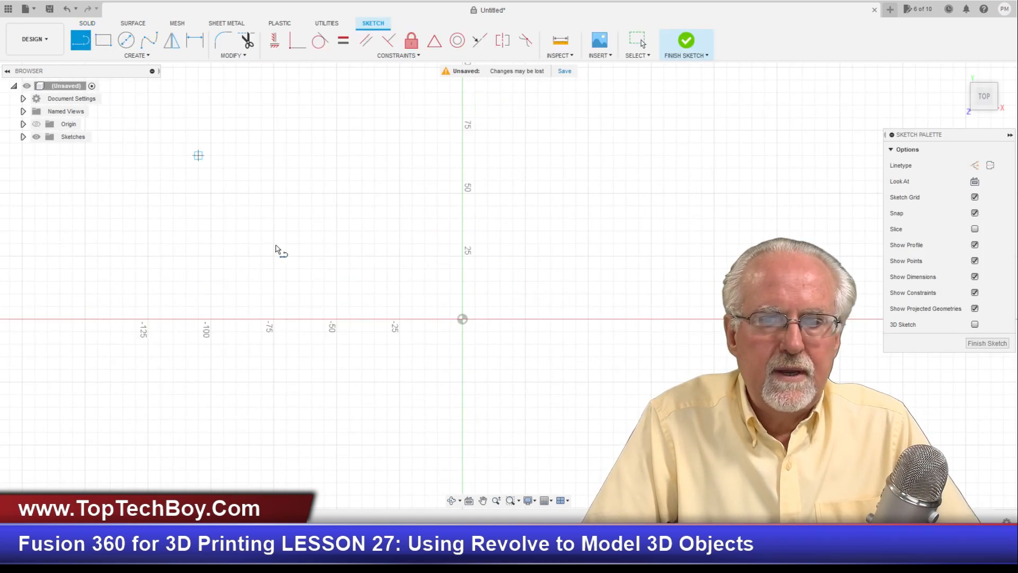
pyautogui.click(975, 164)
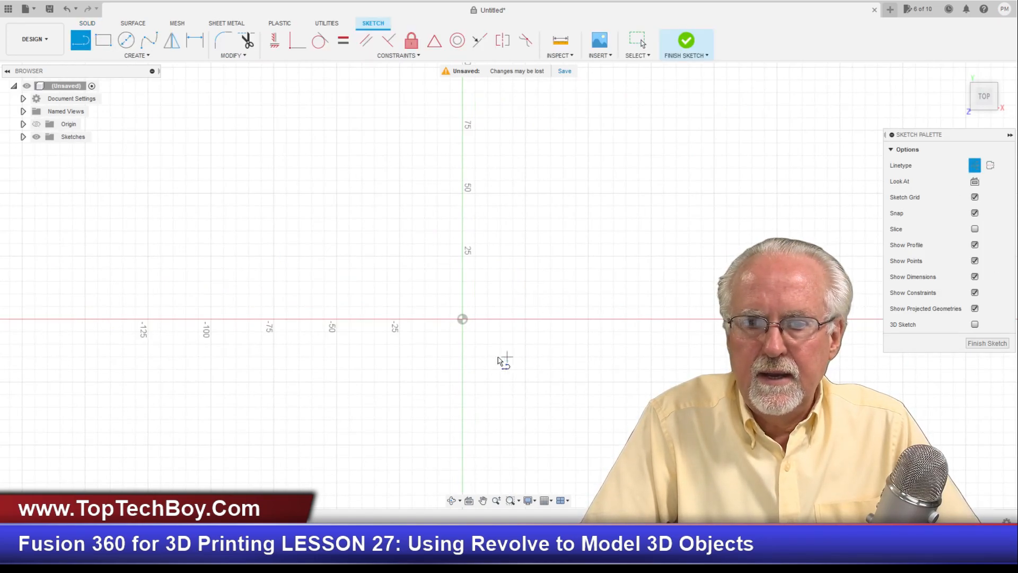
pyautogui.click(463, 323)
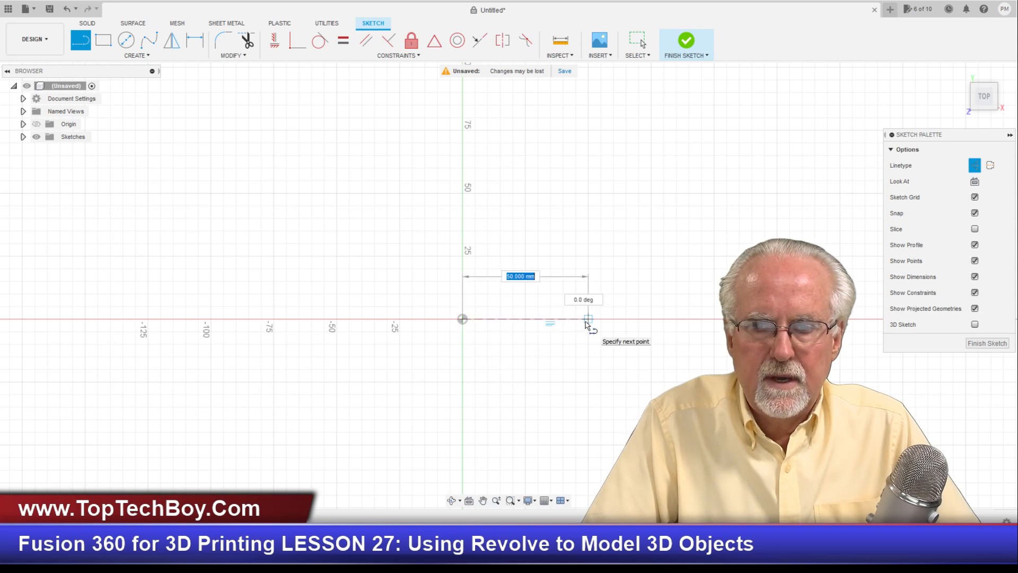
pyautogui.write('50')
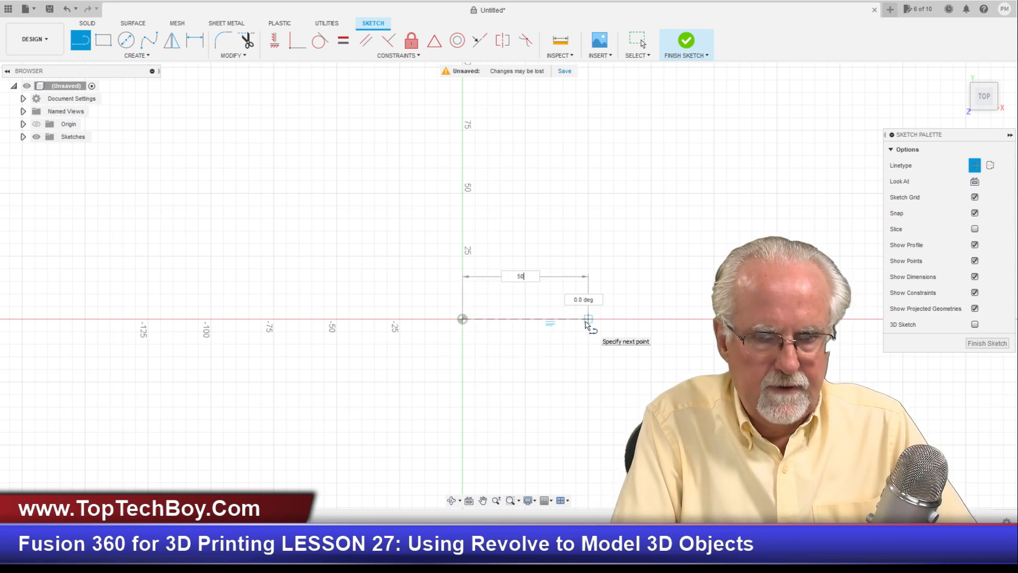
pyautogui.press('Tab')
pyautogui.press('Return')
pyautogui.press('Escape')
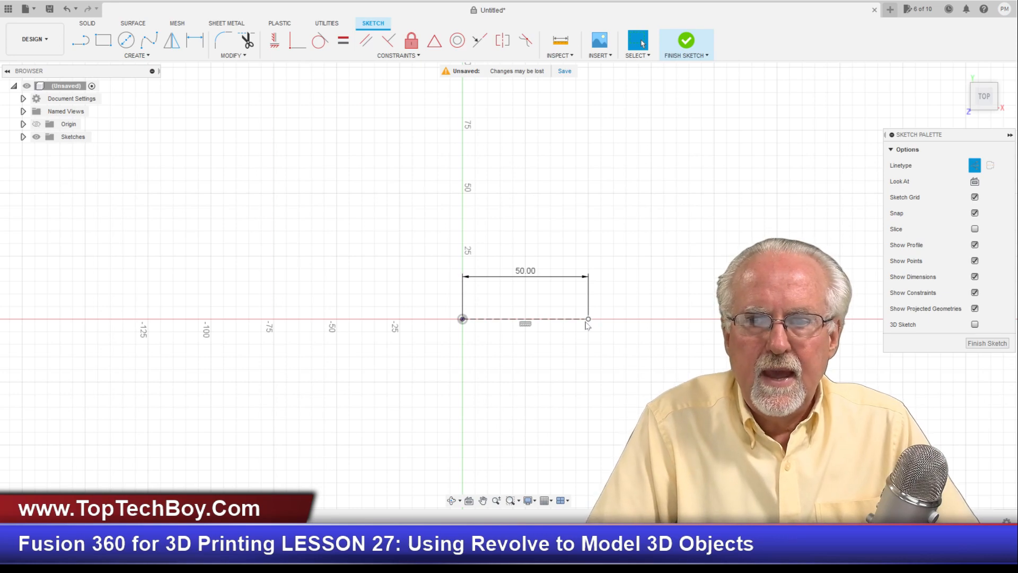
# - Draw a 20 mm wide, 75 mm high rectangle in normal linetype from the construction line's outer end, and finish the sketch
pyautogui.click(103, 40)
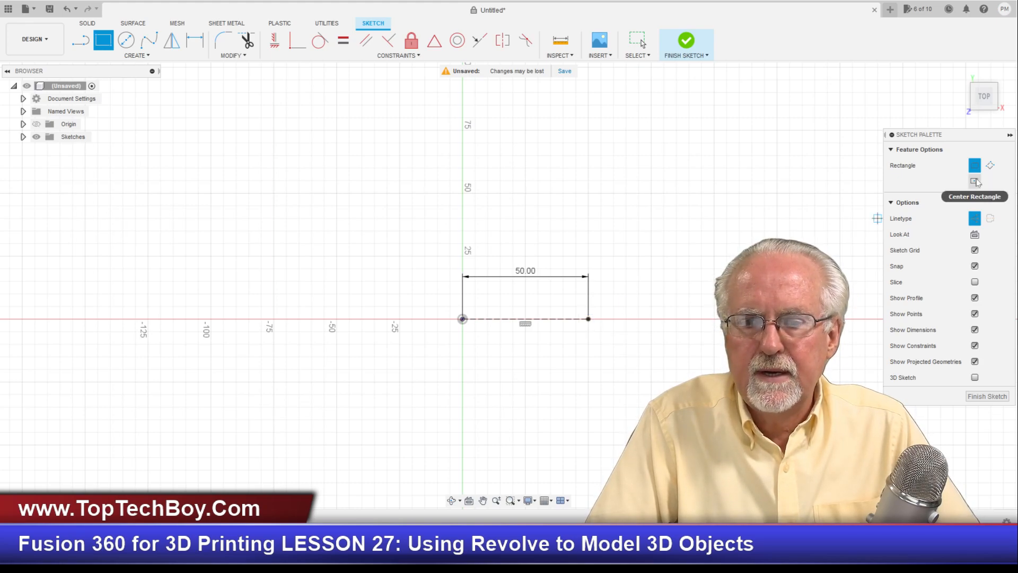
pyautogui.click(588, 320)
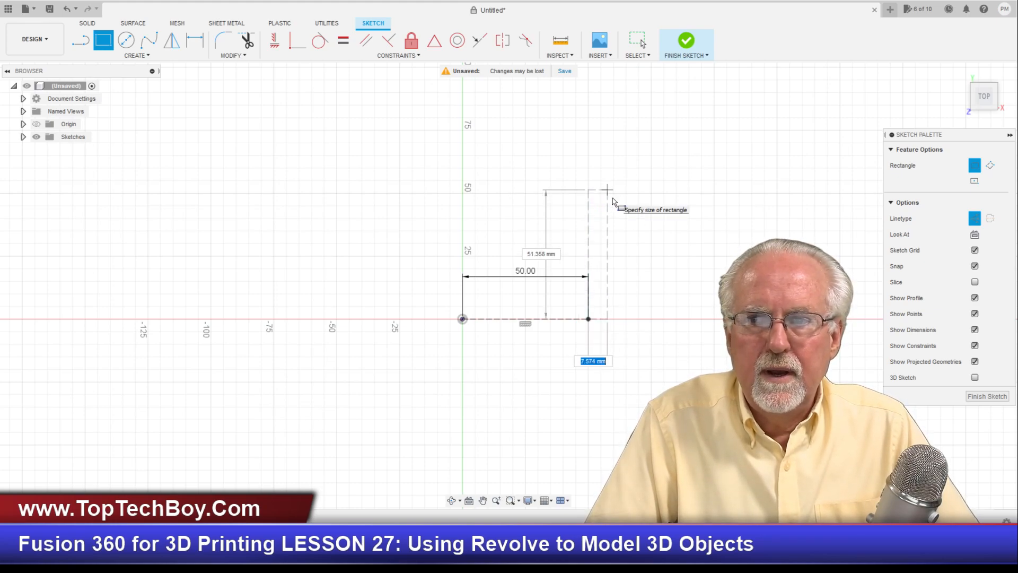
pyautogui.click(974, 218)
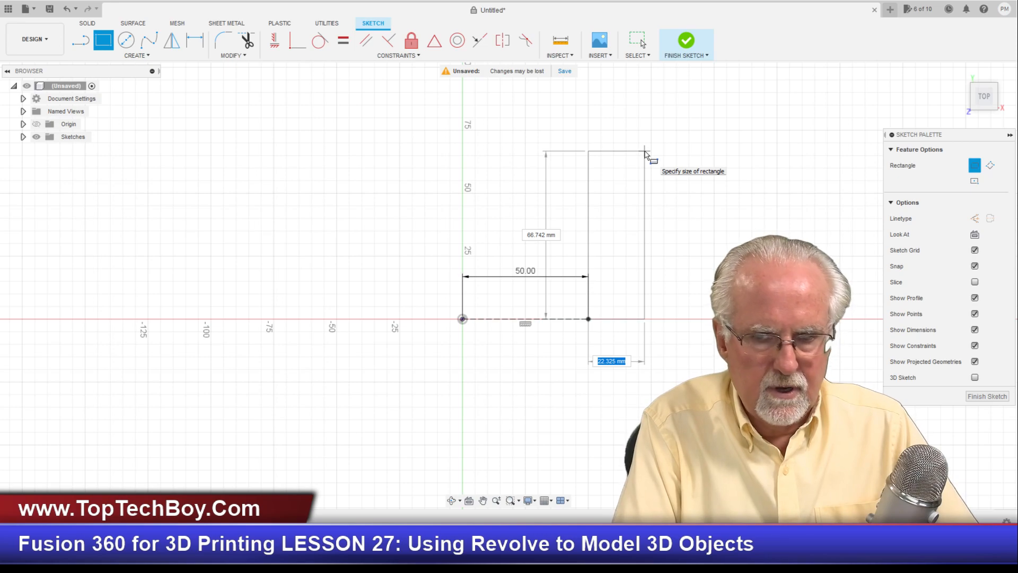
pyautogui.write('0')
pyautogui.press('Tab')
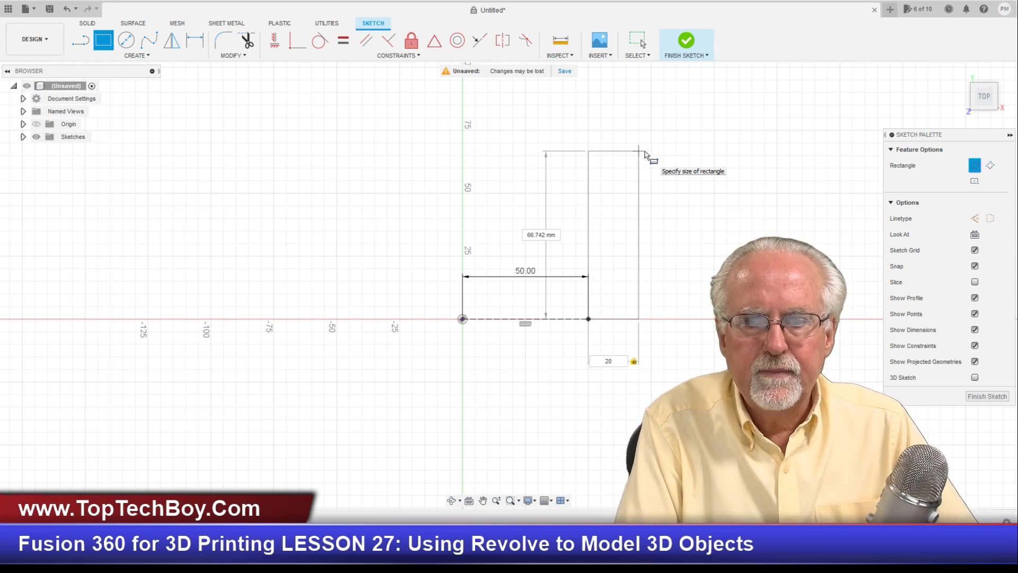
pyautogui.press('Tab')
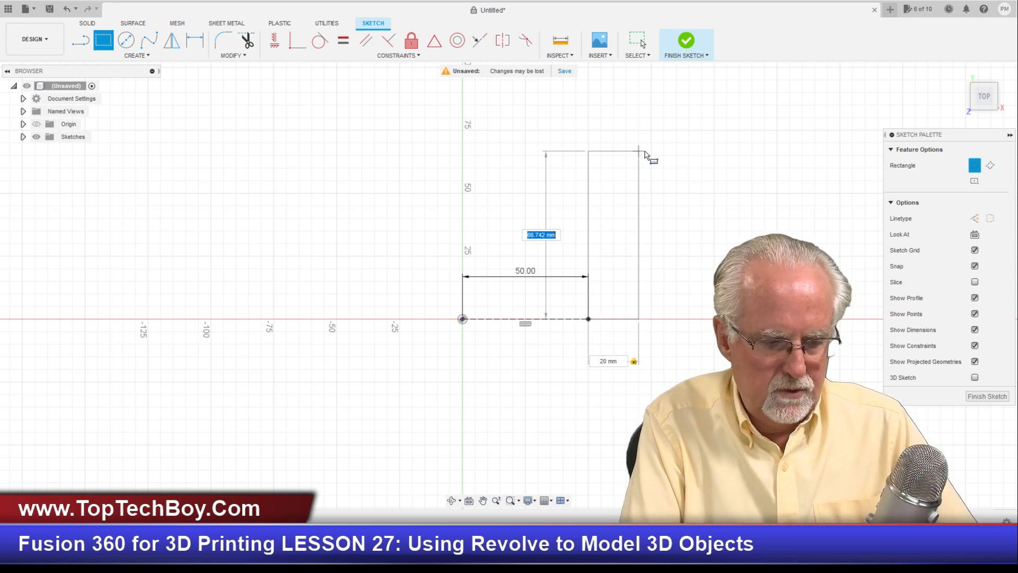
pyautogui.write('75')
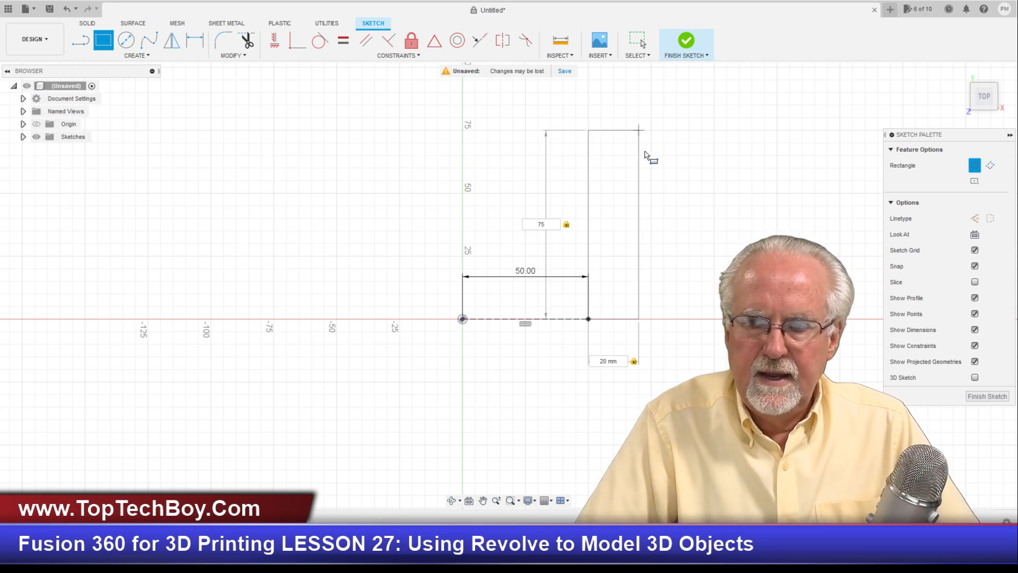
pyautogui.press('Return')
pyautogui.press('Escape')
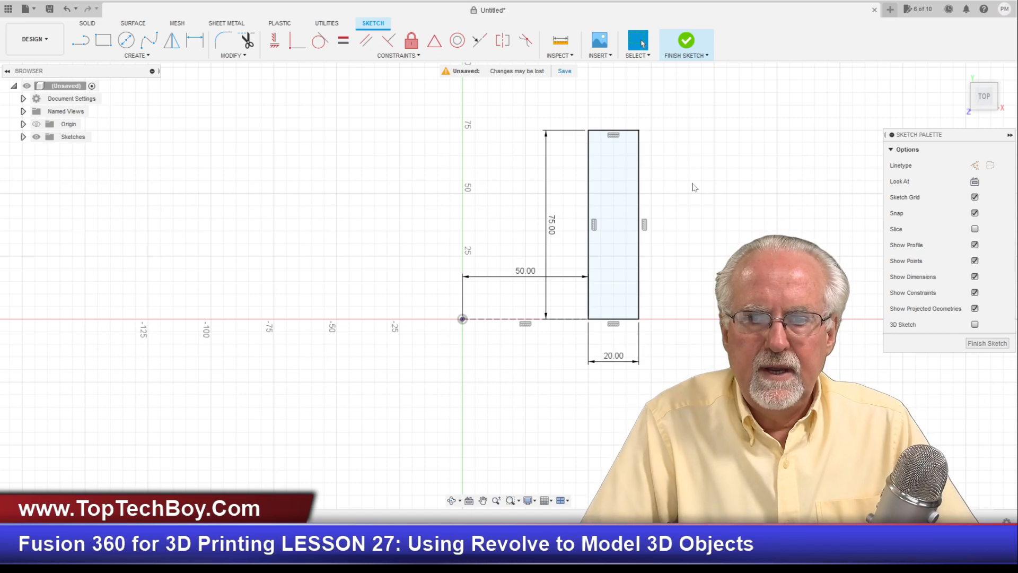
pyautogui.click(981, 343)
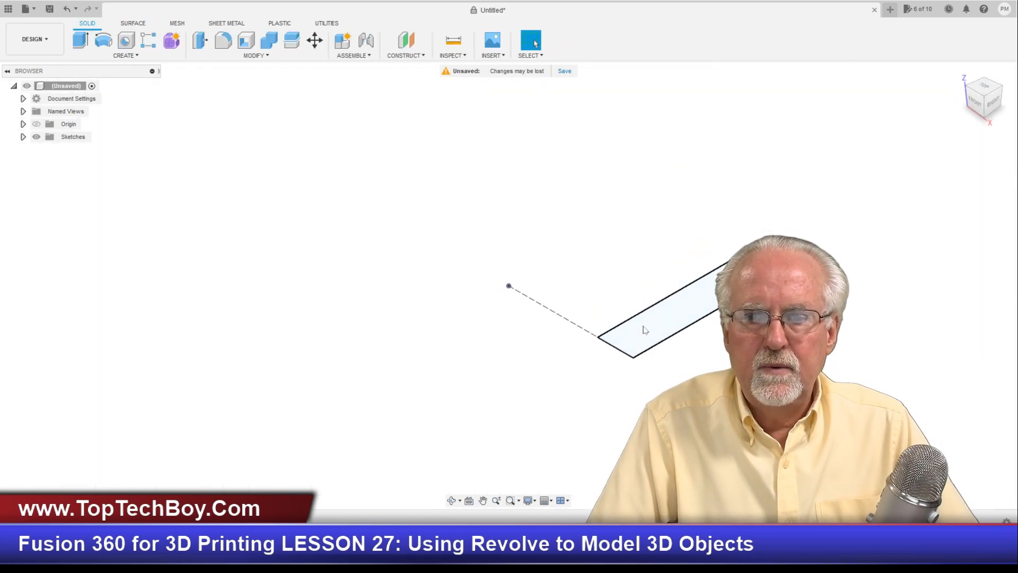
# - Revolve the rectangle 90 degrees to one side about the Y axis as a new body, and select the whole body
pyautogui.click(643, 327)
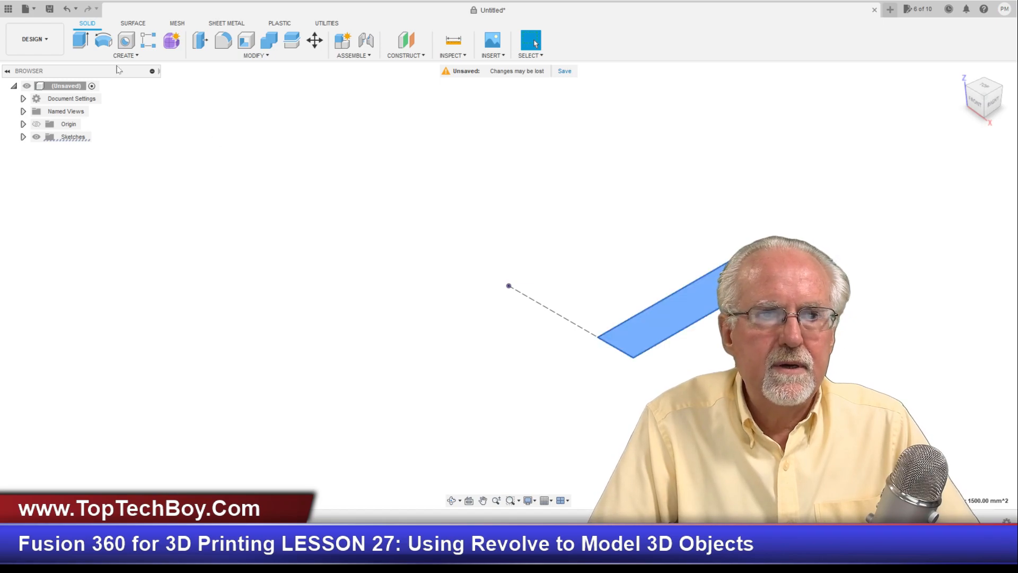
pyautogui.click(129, 56)
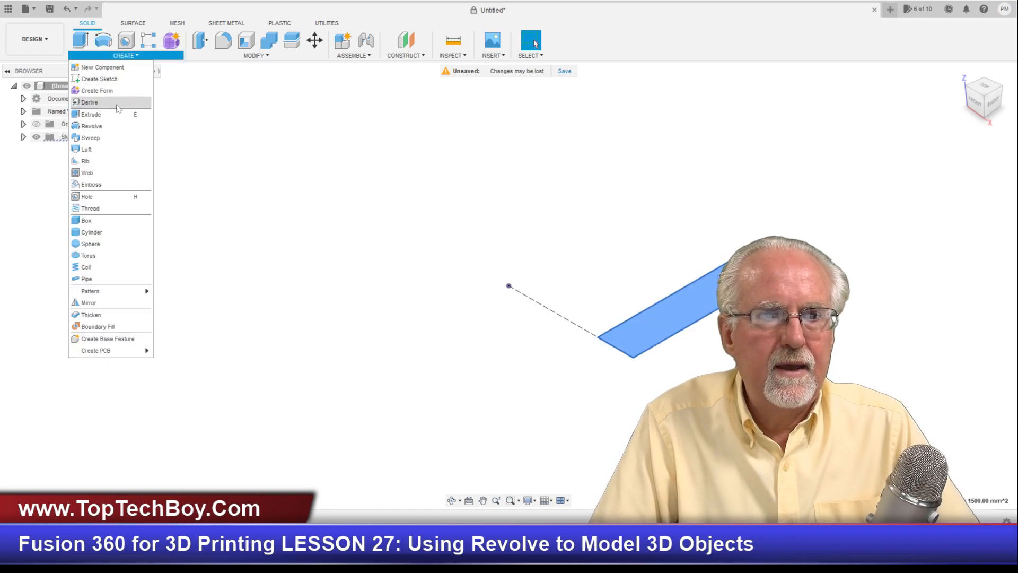
pyautogui.click(117, 127)
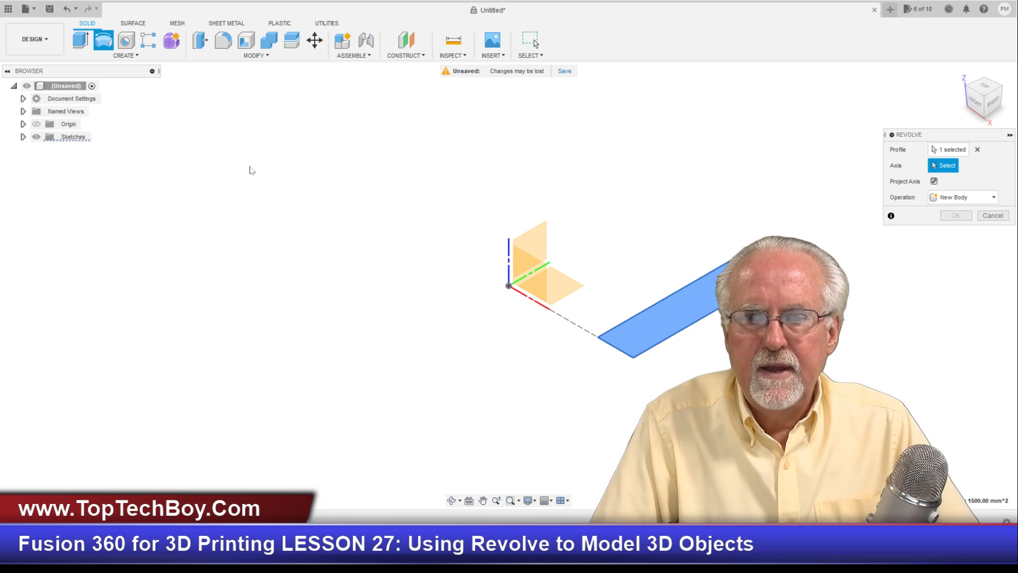
pyautogui.click(541, 268)
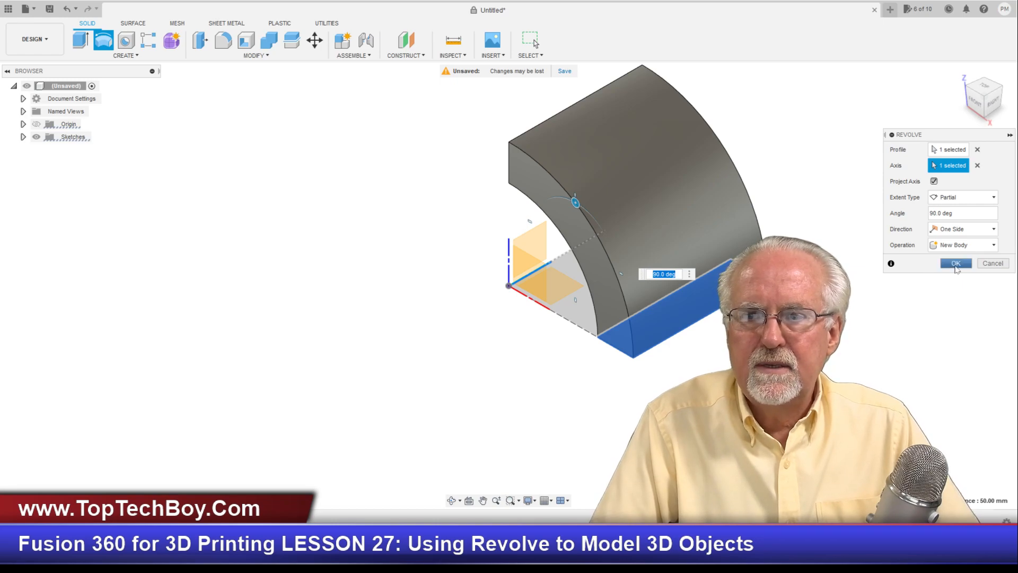
pyautogui.click(955, 265)
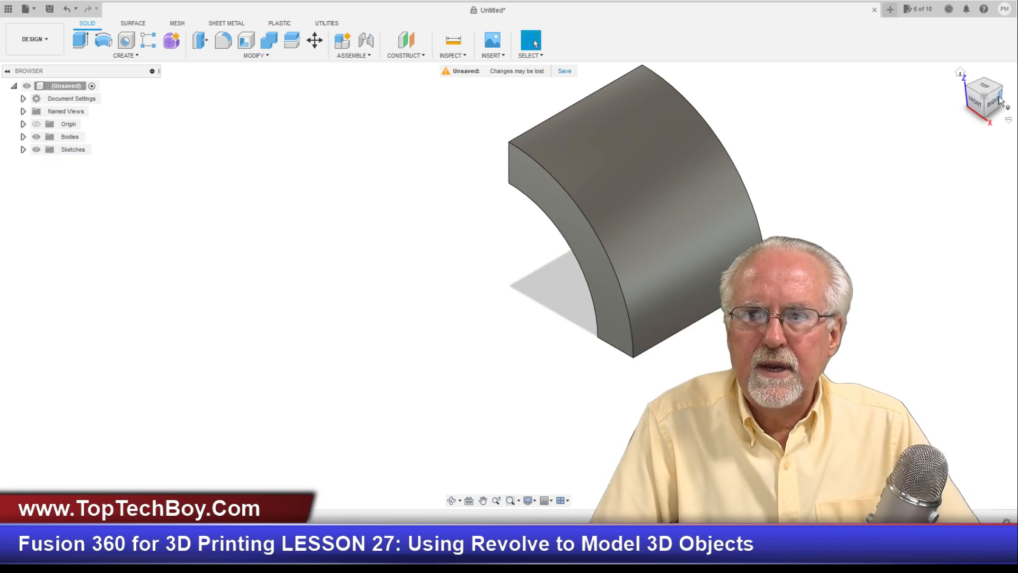
pyautogui.moveTo(975, 112)
pyautogui.mouseDown()
pyautogui.moveTo(962, 138)
pyautogui.moveTo(938, 144)
pyautogui.moveTo(955, 116)
pyautogui.moveTo(981, 132)
pyautogui.moveTo(308, 349)
pyautogui.mouseUp()
pyautogui.hotkey('ctrl', 'a')
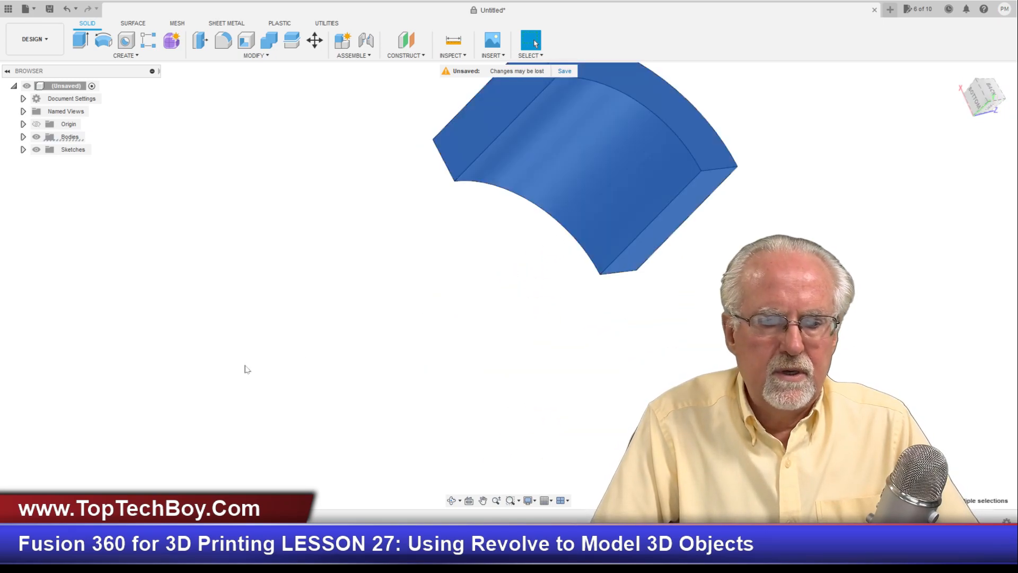
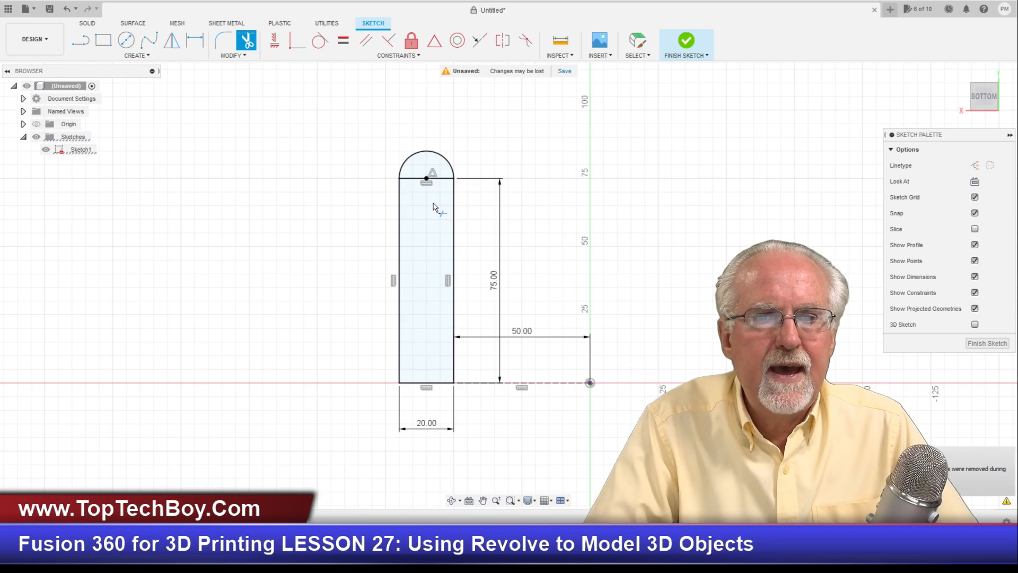
# - Trim the line between the rectangle and the semicircle, and draw a construction line between the arc's endpoints in its place
pyautogui.click(441, 180)
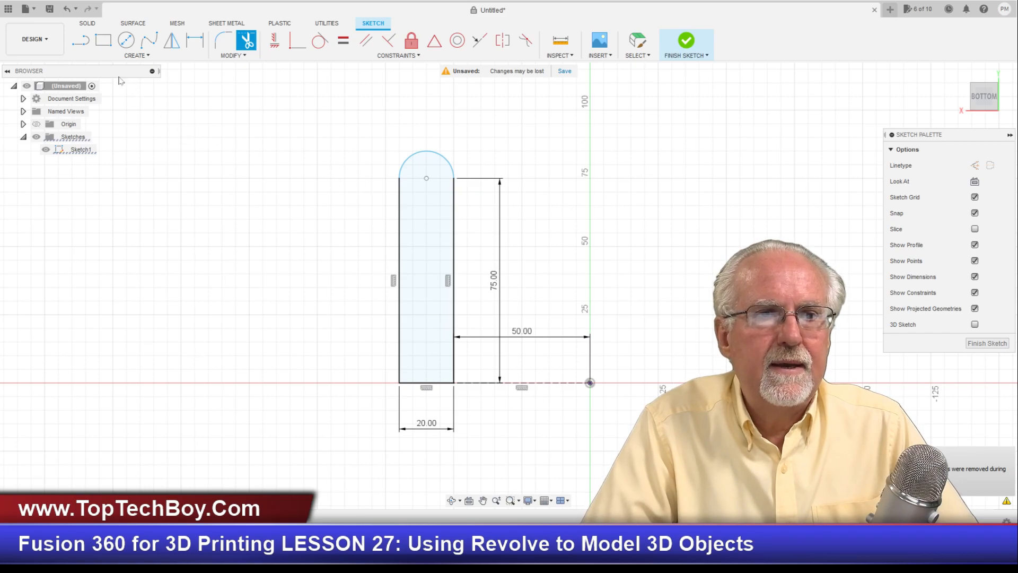
pyautogui.click(80, 43)
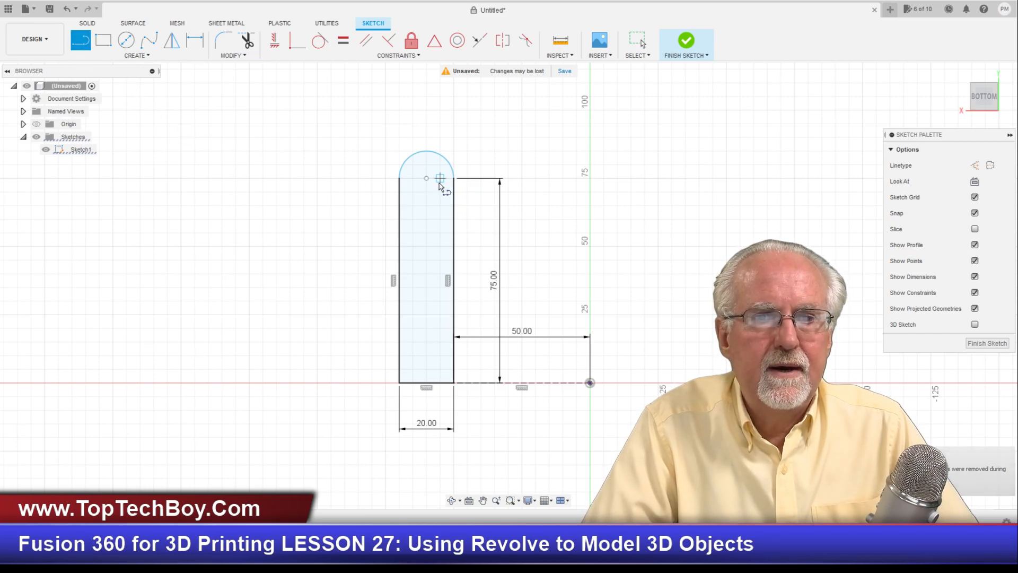
pyautogui.click(975, 165)
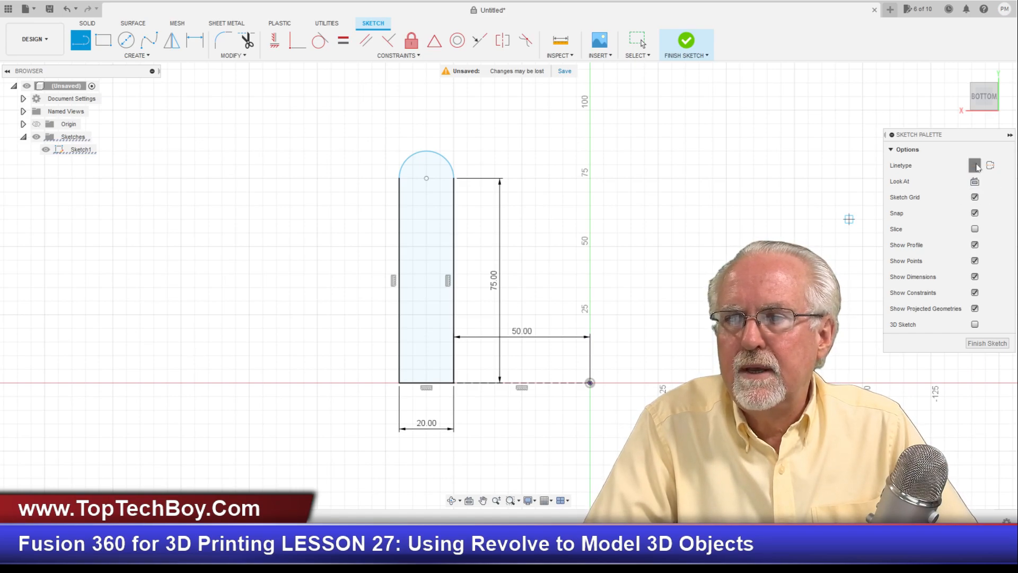
pyautogui.click(399, 179)
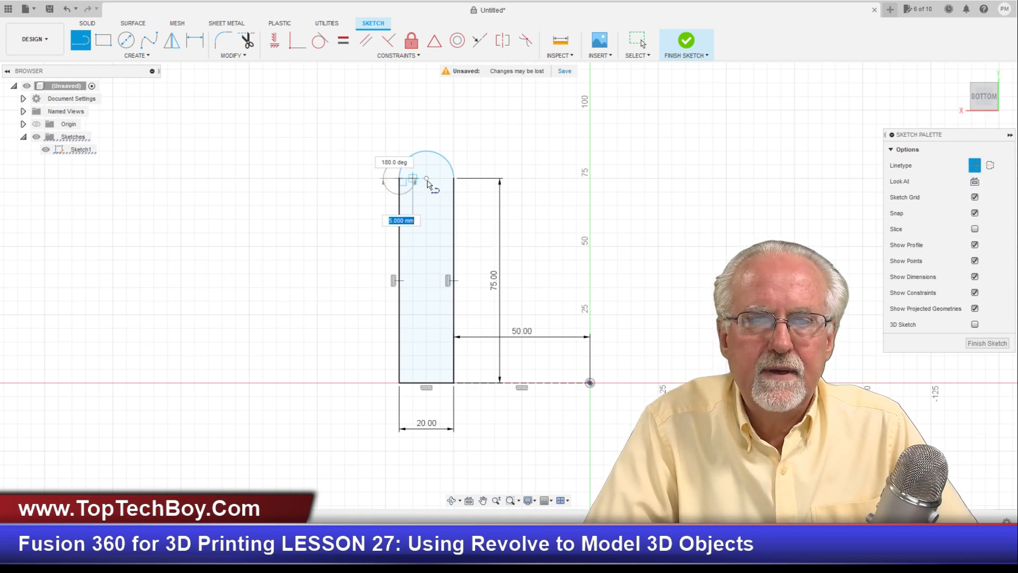
pyautogui.click(458, 183)
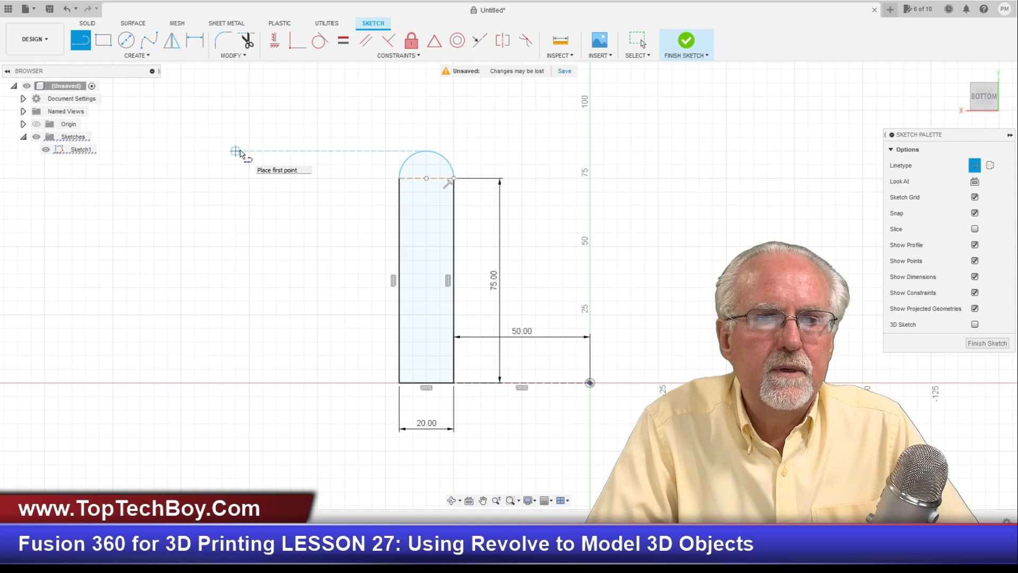
pyautogui.press('Escape')
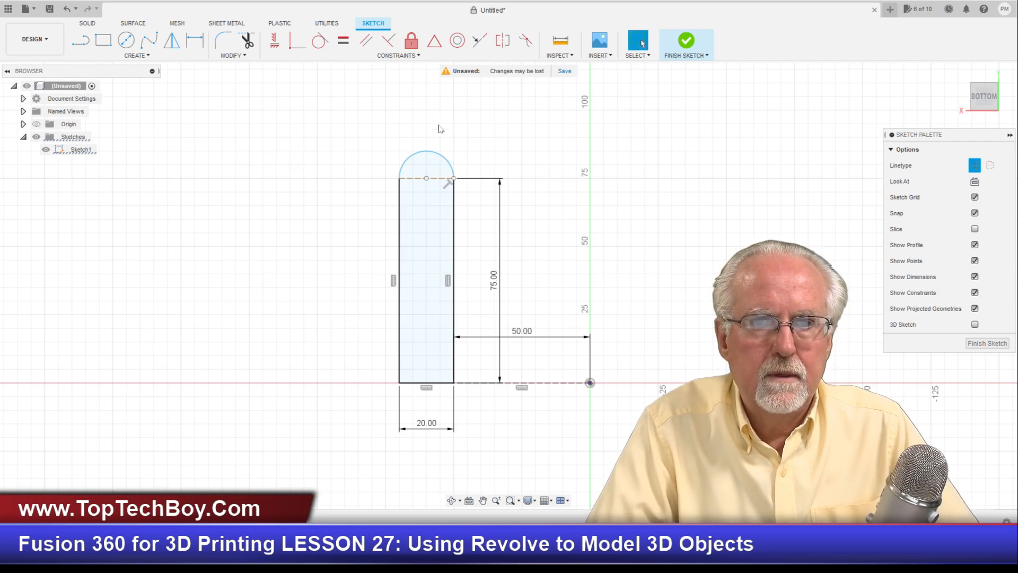
# - Enlarge the arc to a radius of about 16 mm, try making its centre coincident with the construction line, and undo that constraint
pyautogui.moveTo(433, 155); pyautogui.dragTo(430, 104)
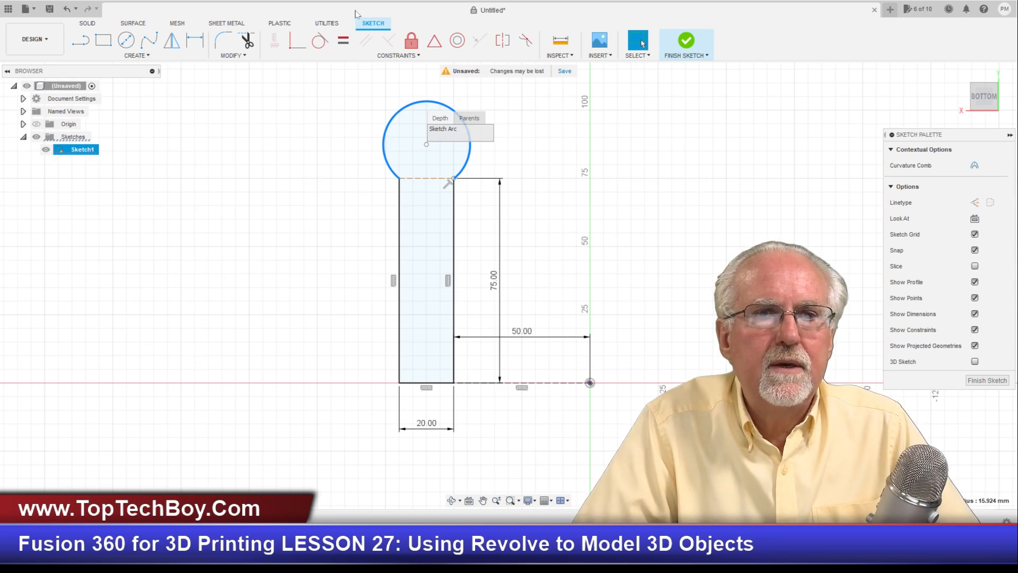
pyautogui.click(297, 41)
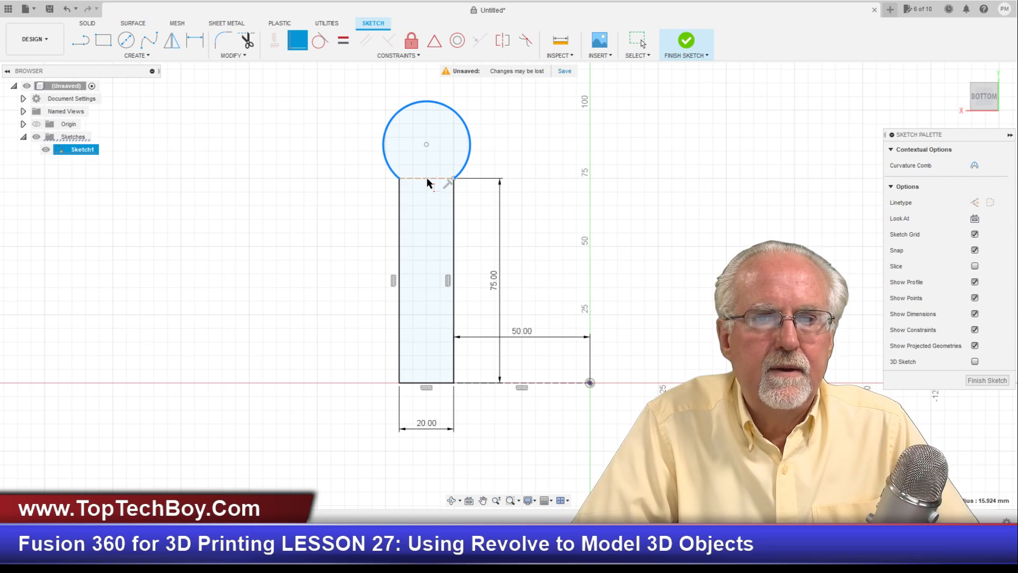
pyautogui.click(638, 41)
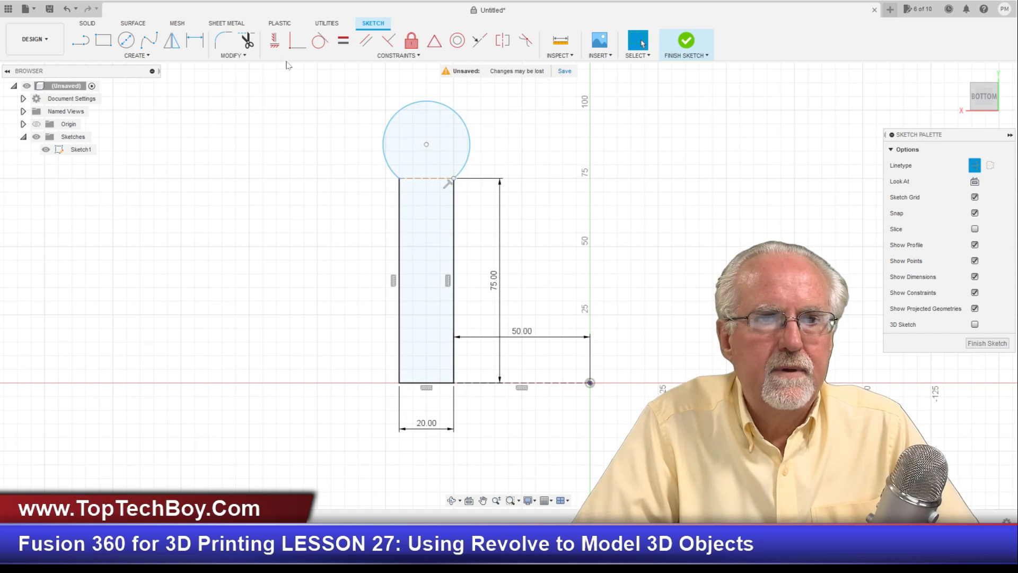
pyautogui.click(297, 40)
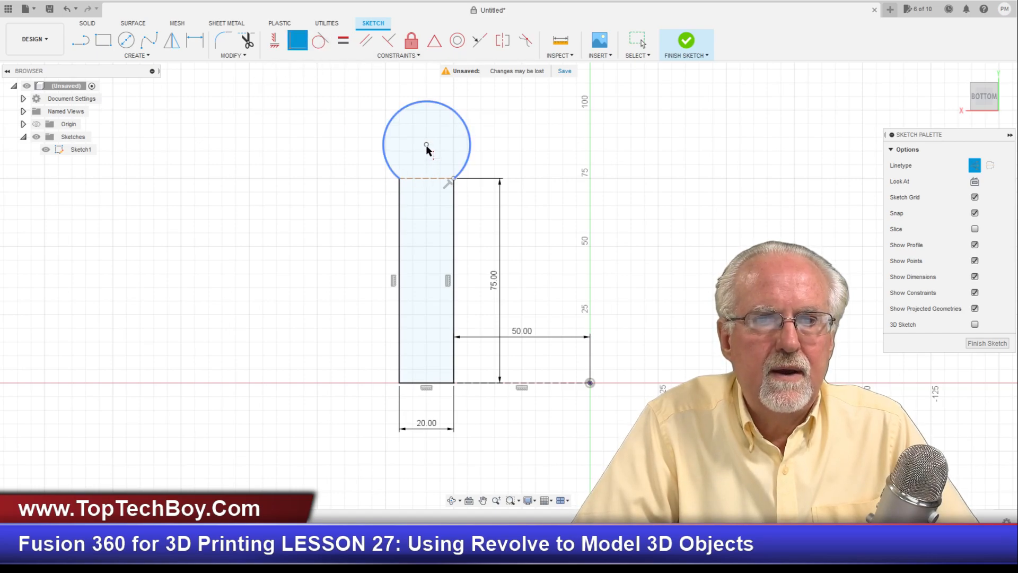
pyautogui.click(427, 146)
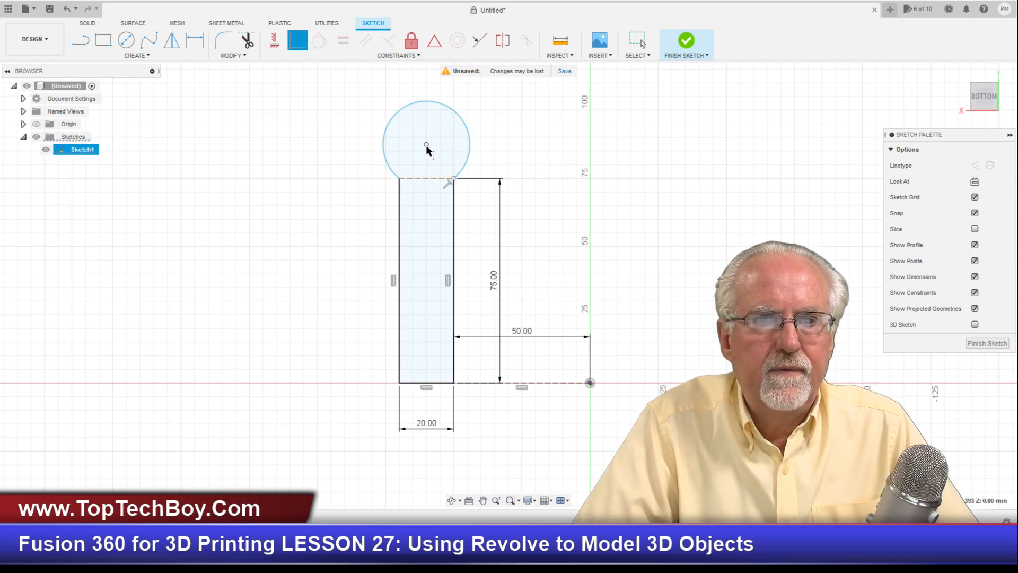
pyautogui.click(429, 180)
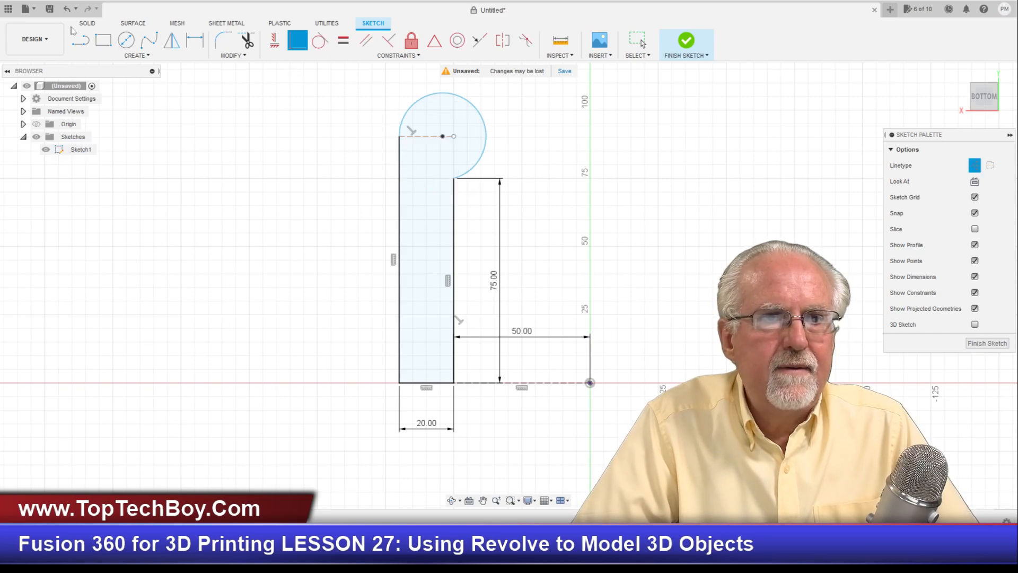
pyautogui.press('Escape')
pyautogui.click(67, 9)
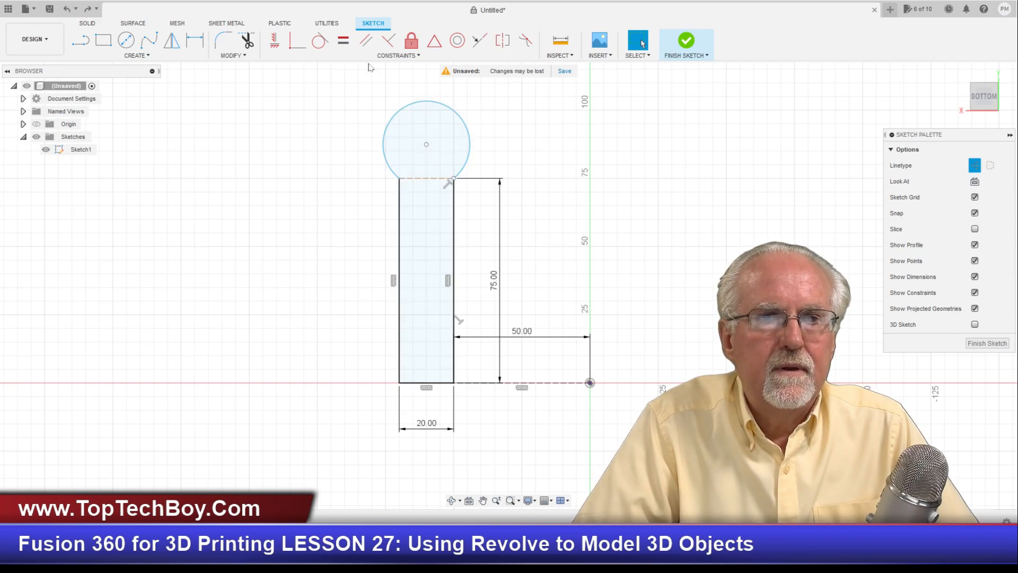
# - Constrain the arc's centre to the midpoint of the construction line with a Midpoint constraint
pyautogui.click(291, 51)
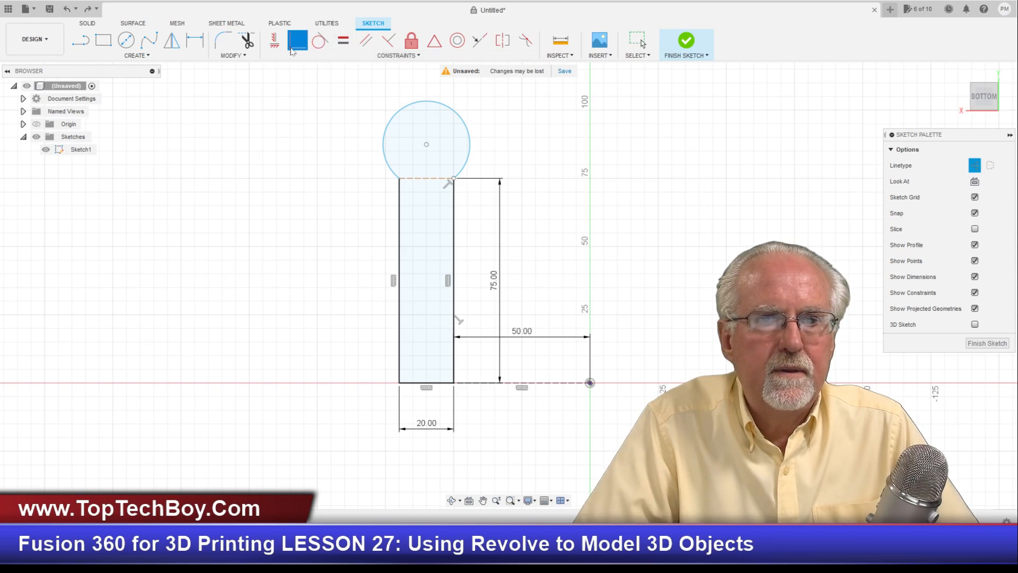
pyautogui.click(427, 147)
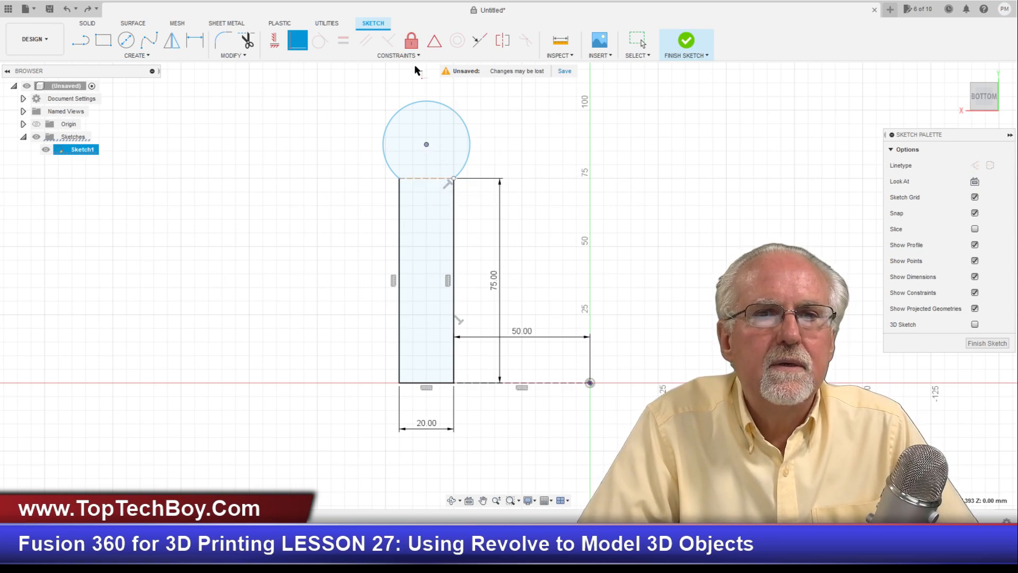
pyautogui.click(434, 41)
pyautogui.click(426, 146)
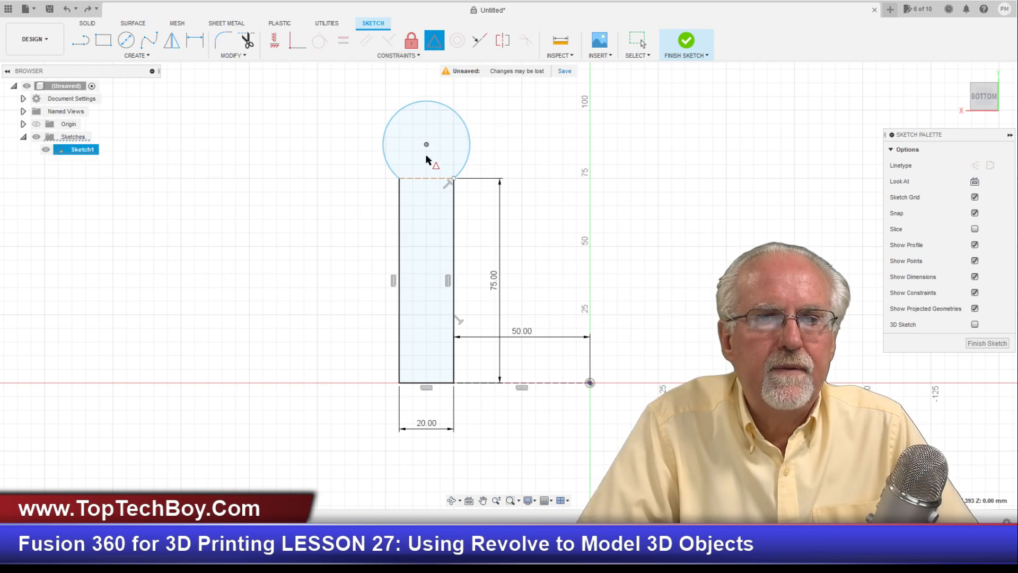
pyautogui.click(425, 176)
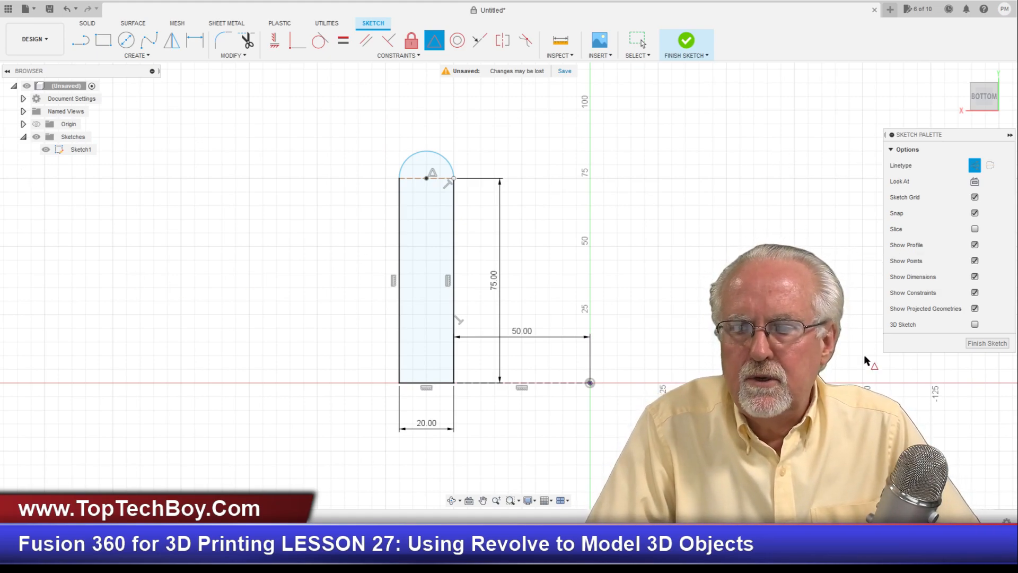
pyautogui.click(638, 41)
# - Enlarge the arc to a radius of about 12 mm and try making it tangent to the rectangle's inner vertical line
pyautogui.click(428, 160)
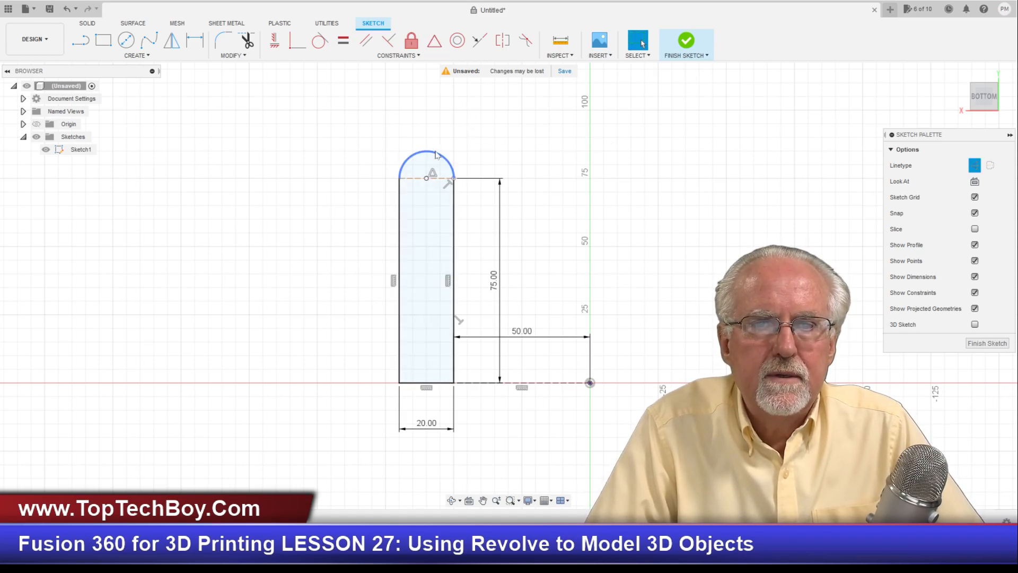
pyautogui.moveTo(440, 158); pyautogui.dragTo(420, 128)
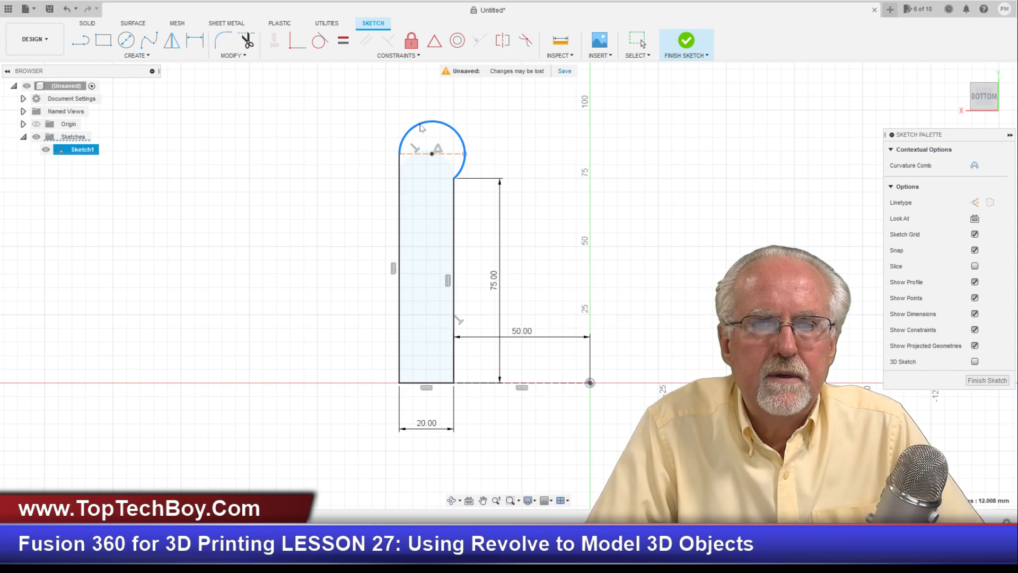
pyautogui.click(320, 40)
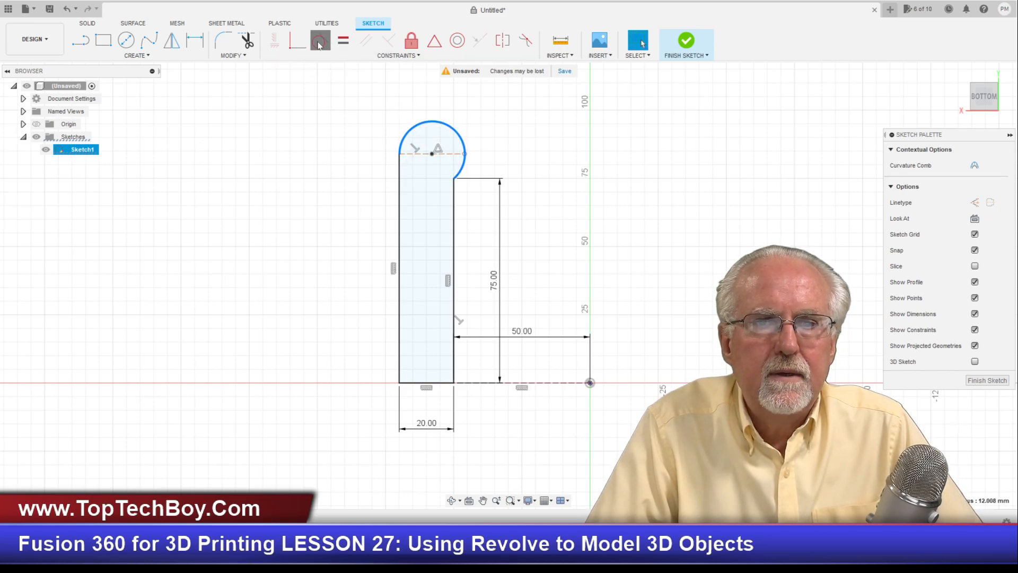
pyautogui.click(465, 158)
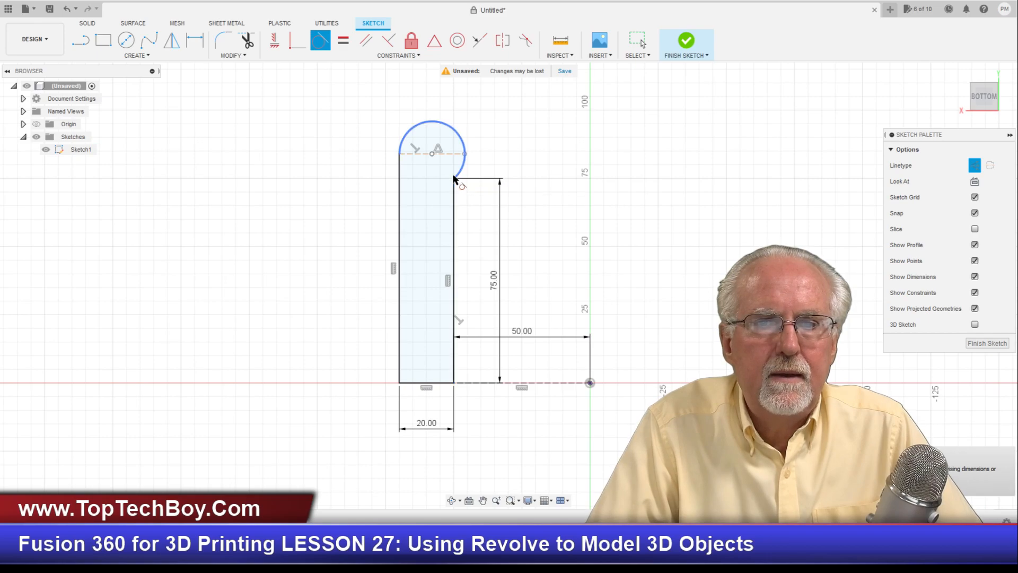
pyautogui.click(454, 180)
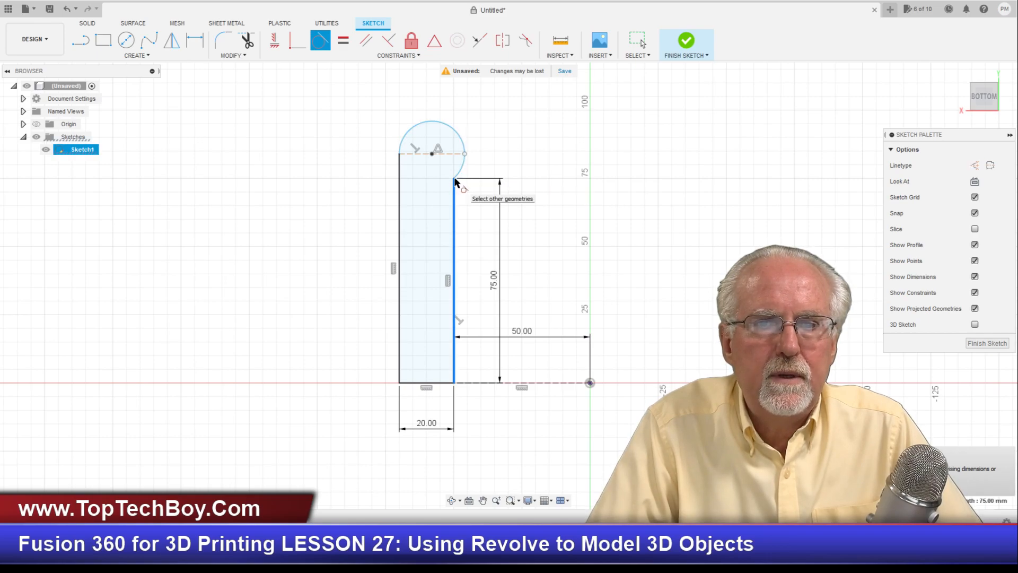
pyautogui.scroll(5, 453, 179)
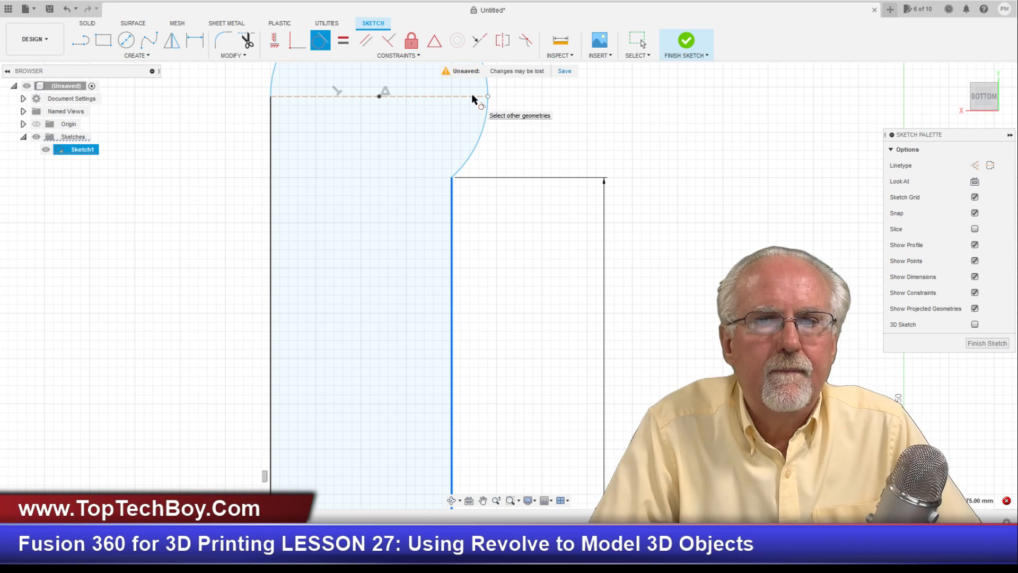
# - Make the arc's loose endpoint coincident with the upper end of the 75 mm line, and finish the sketch
pyautogui.click(298, 38)
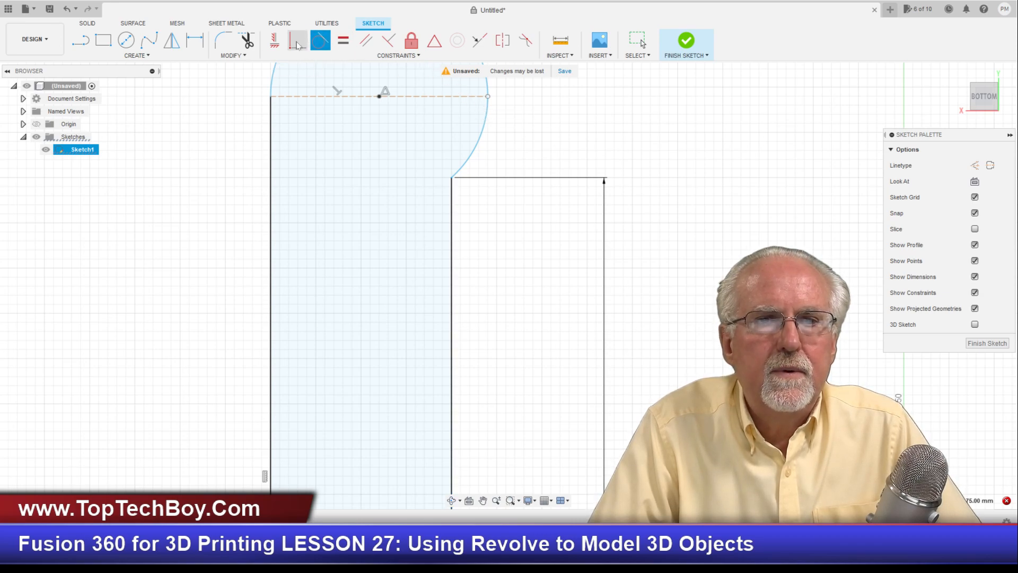
pyautogui.click(488, 96)
pyautogui.click(451, 178)
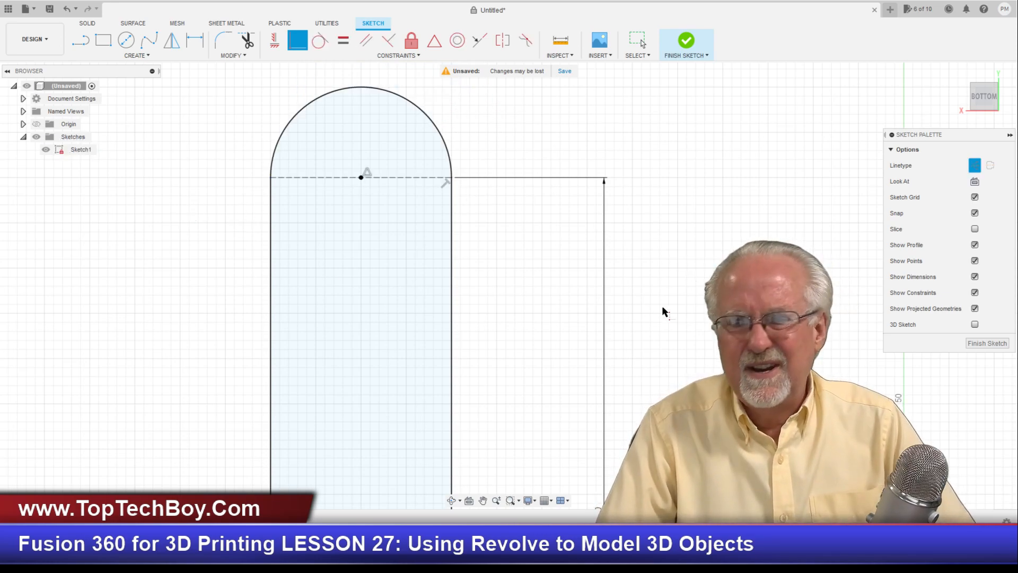
pyautogui.scroll(4, 843, 321)
pyautogui.scroll(-6, 480, 330)
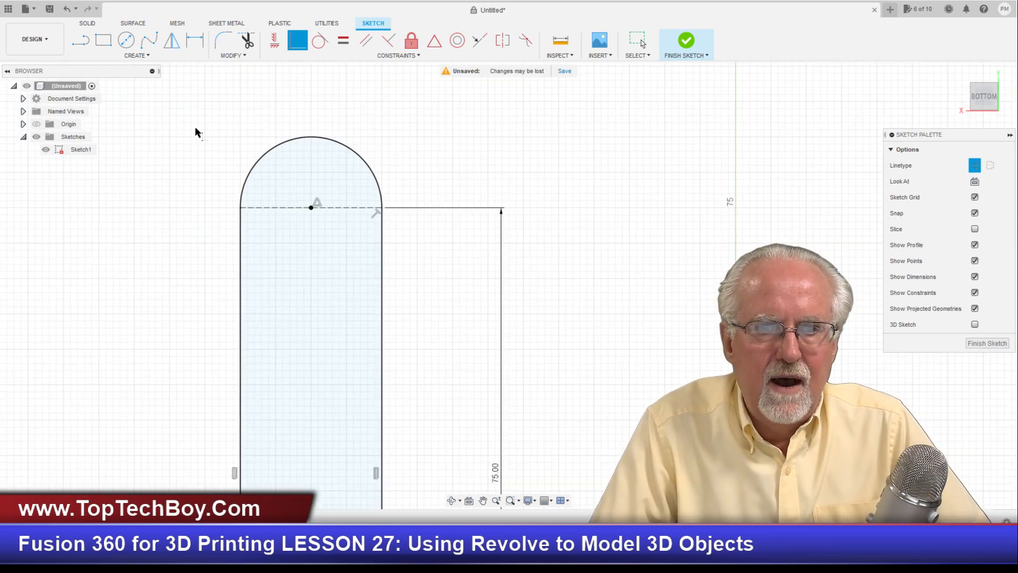
pyautogui.scroll(3, 198, 139)
pyautogui.scroll(-5, 200, 137)
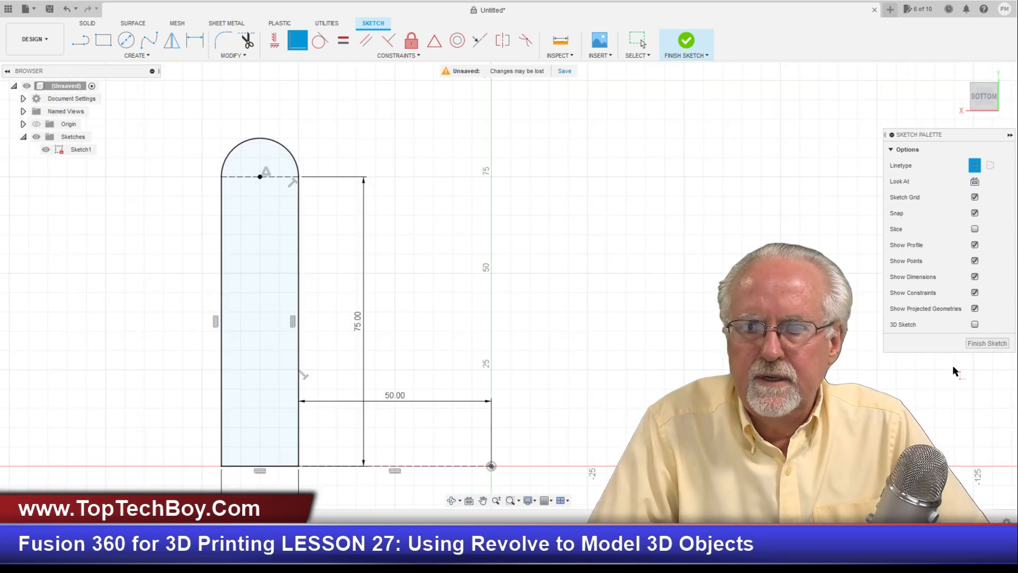
pyautogui.click(988, 343)
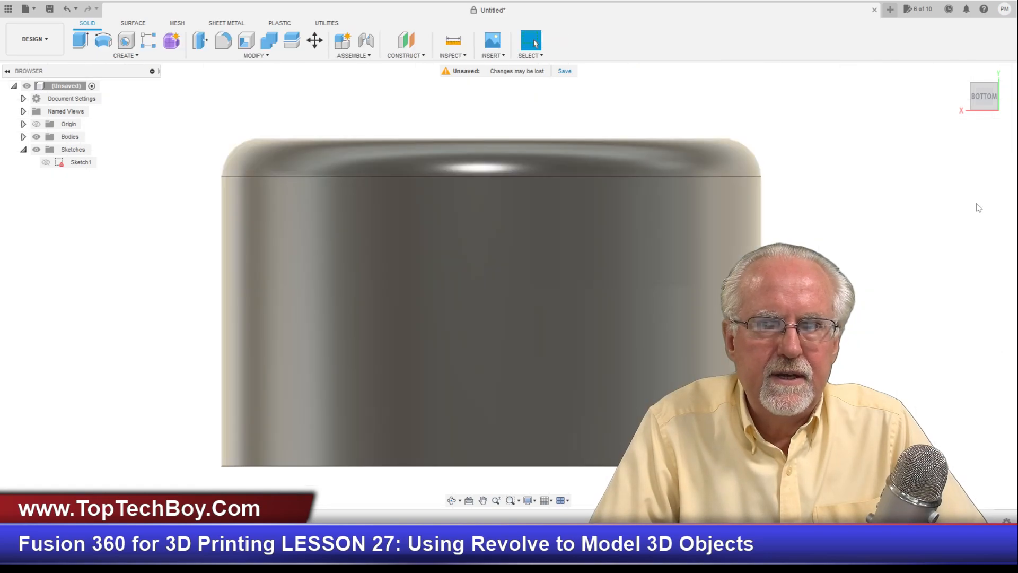
pyautogui.moveTo(984, 100)
pyautogui.mouseDown()
pyautogui.moveTo(962, 128)
pyautogui.moveTo(941, 64)
pyautogui.moveTo(997, 101)
pyautogui.moveTo(949, 80)
pyautogui.moveTo(991, 120)
pyautogui.moveTo(973, 82)
pyautogui.moveTo(992, 120)
pyautogui.moveTo(973, 85)
pyautogui.moveTo(955, 80)
pyautogui.moveTo(988, 88)
pyautogui.moveTo(981, 109)
pyautogui.moveTo(985, 98)
pyautogui.mouseUp()
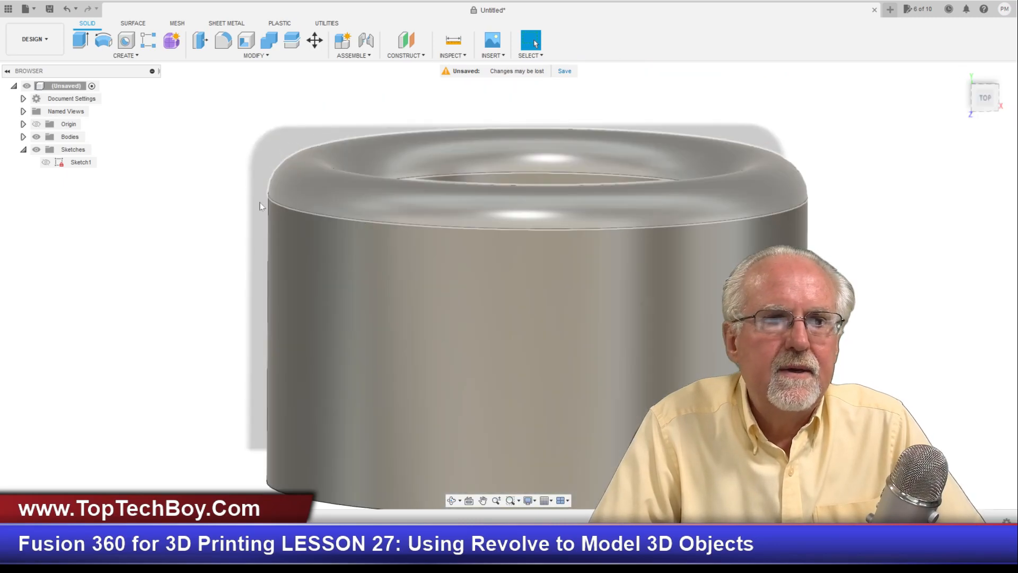
# - Edit Sketch1 and draw a 70 mm vertical construction line upward along the outer side from the profile's lower outer corner
pyautogui.rightClick(83, 162)
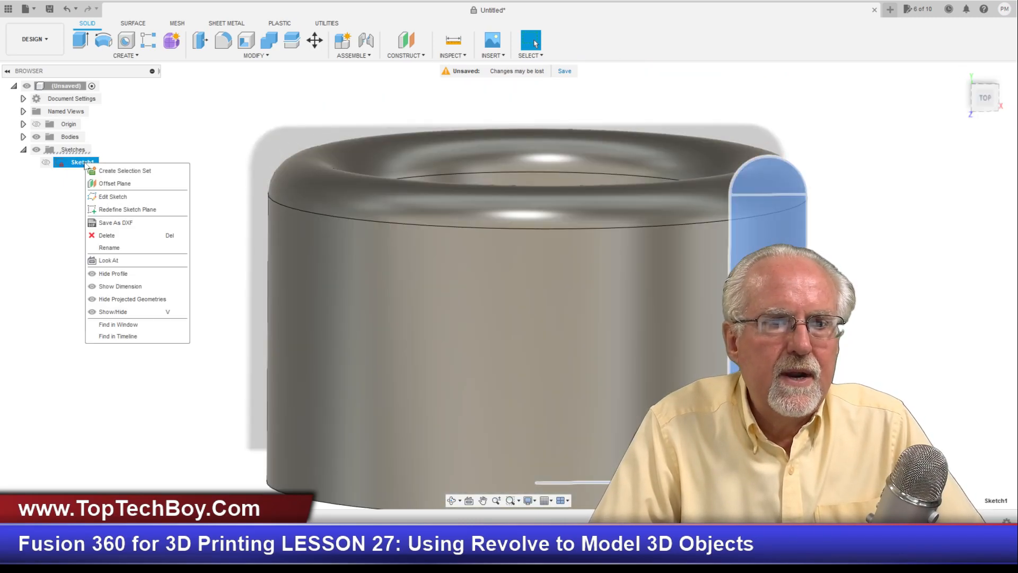
pyautogui.click(122, 197)
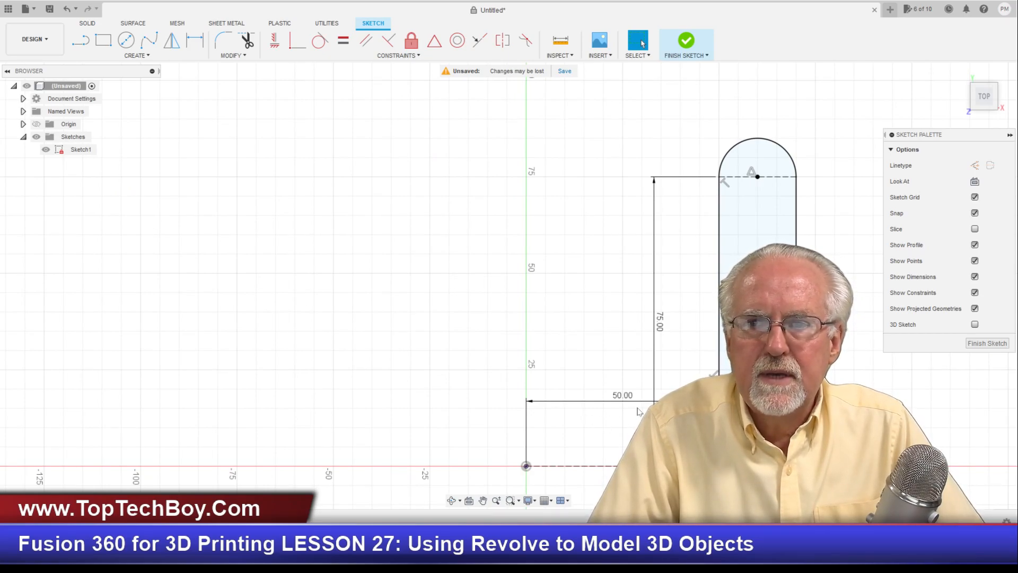
pyautogui.click(74, 41)
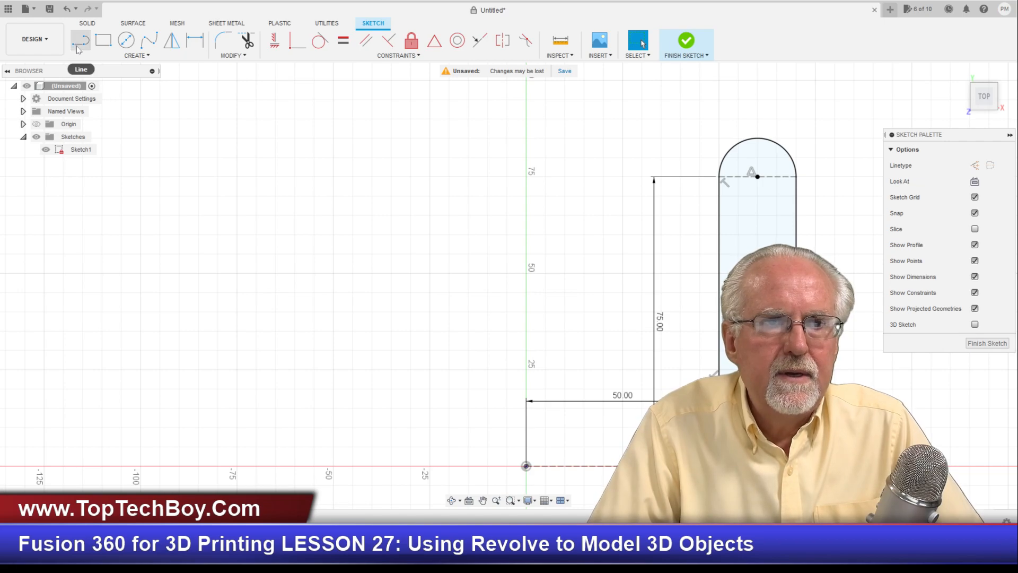
pyautogui.click(975, 165)
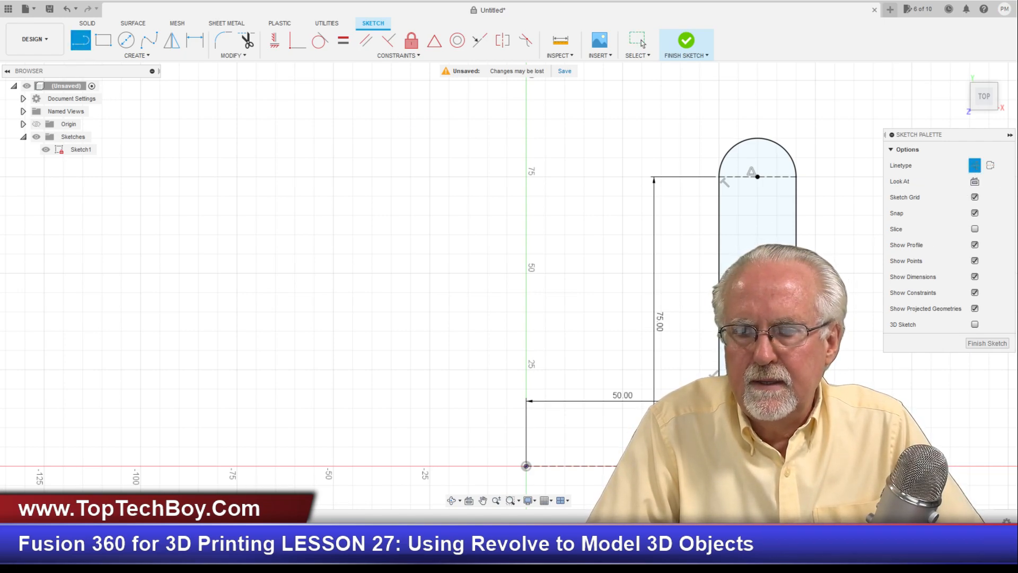
pyautogui.click(796, 465)
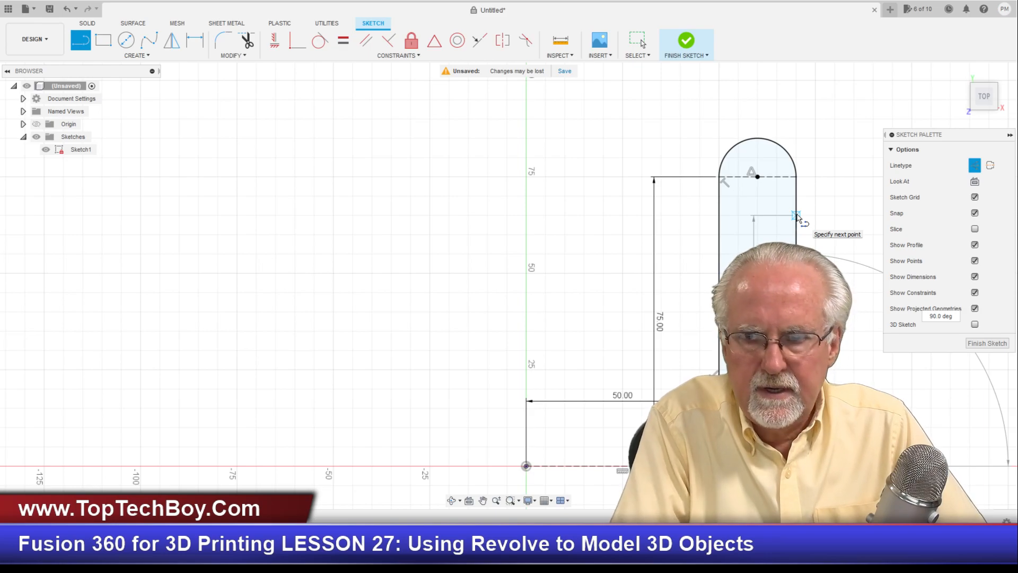
pyautogui.write('70')
pyautogui.press('Return')
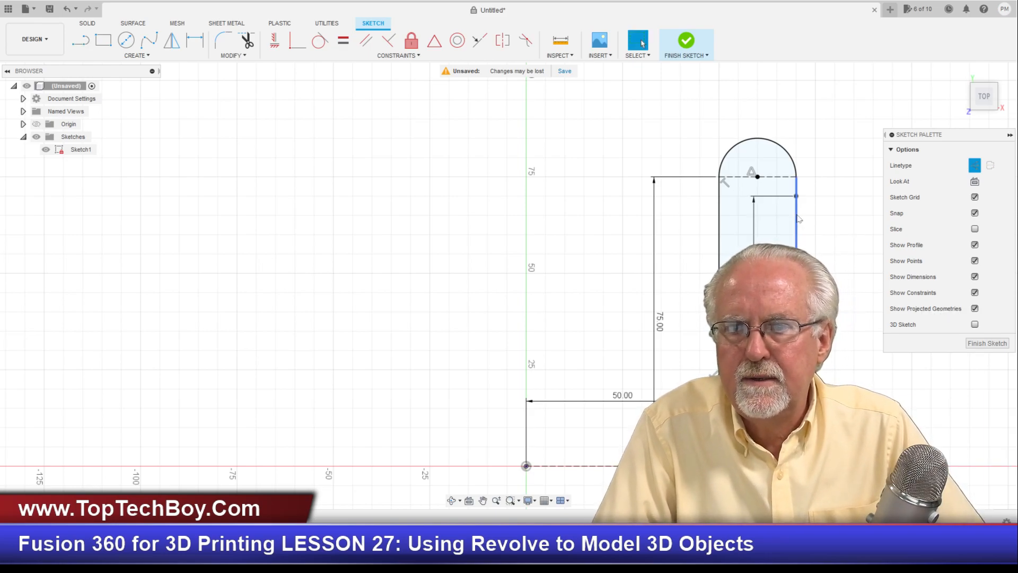
# - Draw a 10 by 2 mm rectangle with normal lines, inward and downward from the upper end of the 70 mm construction line
pyautogui.click(103, 41)
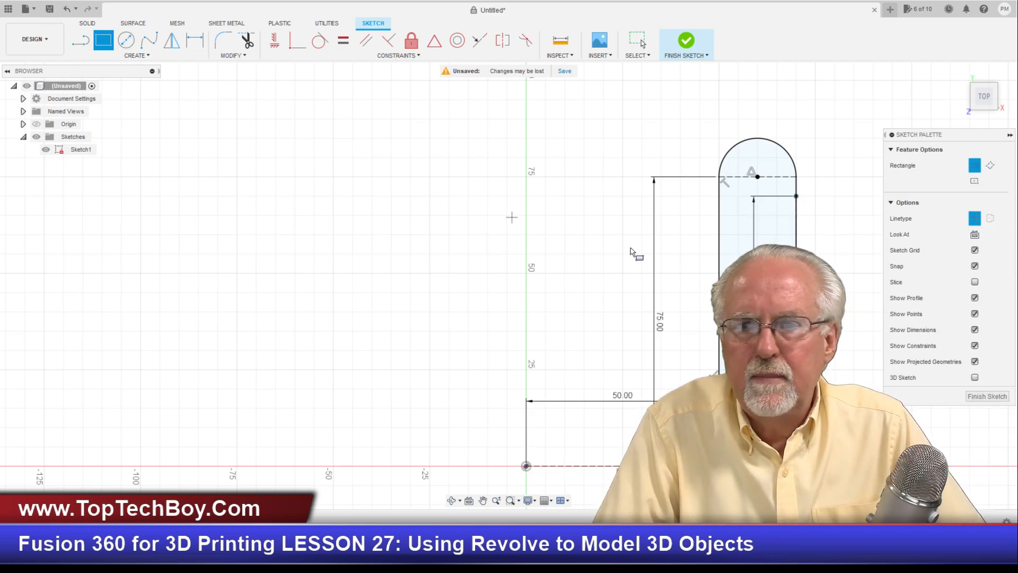
pyautogui.click(975, 219)
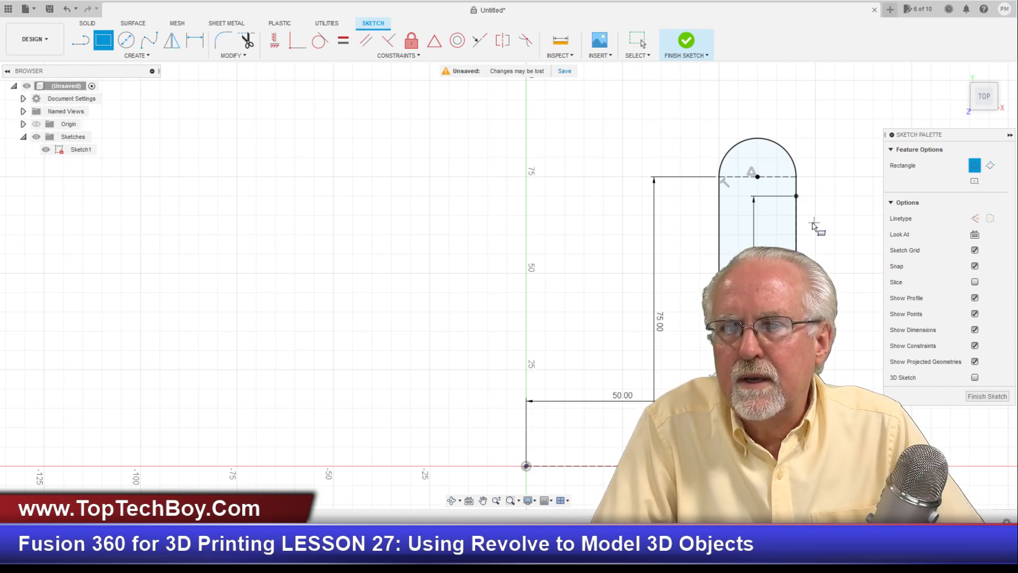
pyautogui.click(796, 196)
pyautogui.press('Tab')
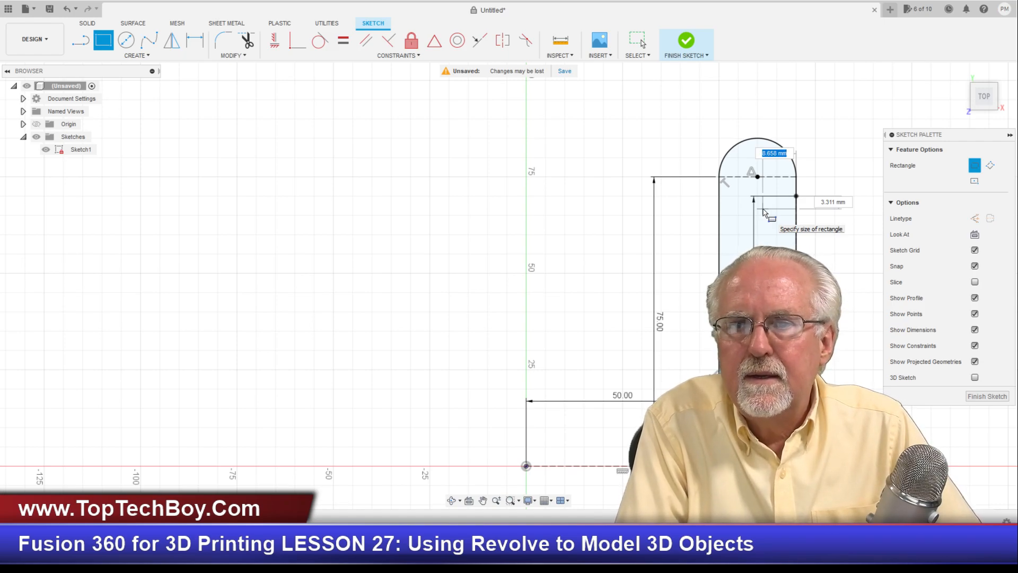
pyautogui.press('Tab')
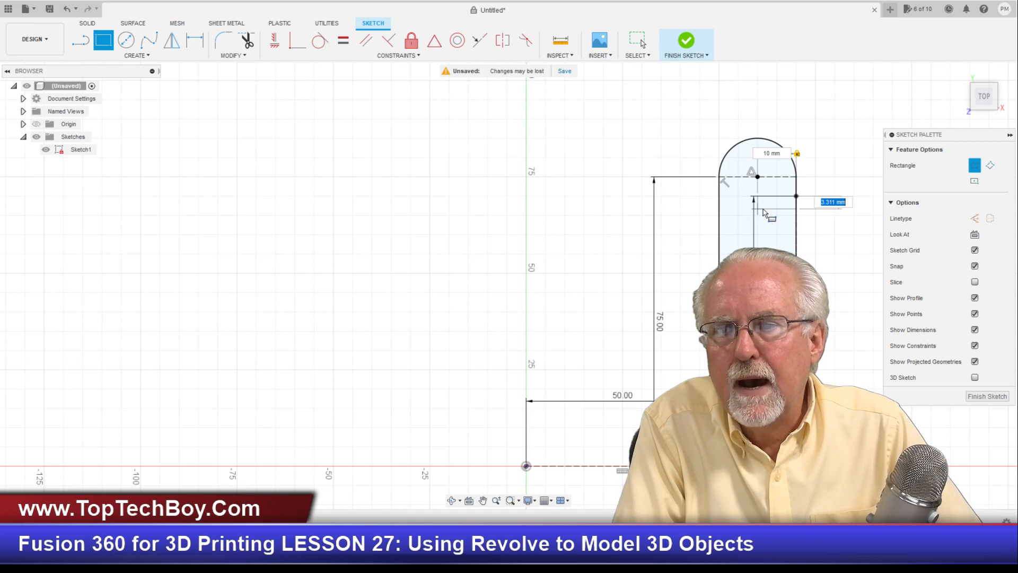
pyautogui.write('2')
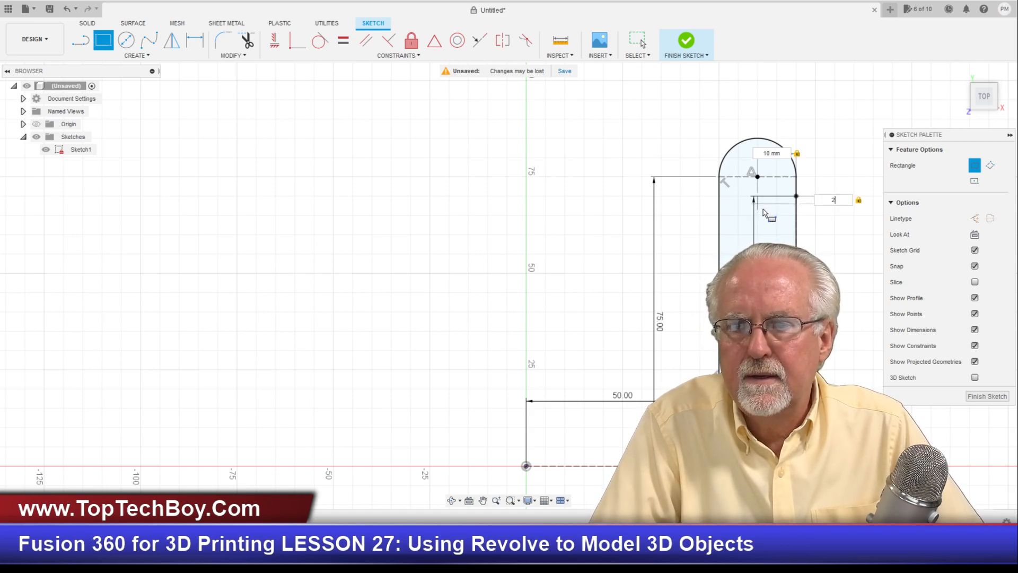
pyautogui.press('Return')
pyautogui.press('Escape')
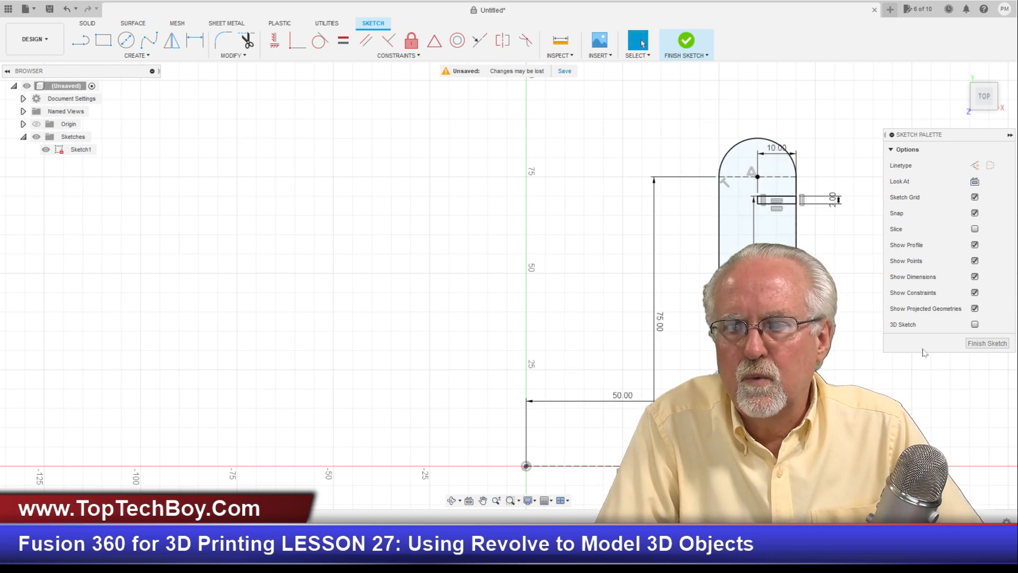
# - Finish the sketch and make Sketch1 visible together with the revolved body
pyautogui.scroll(5, 819, 179)
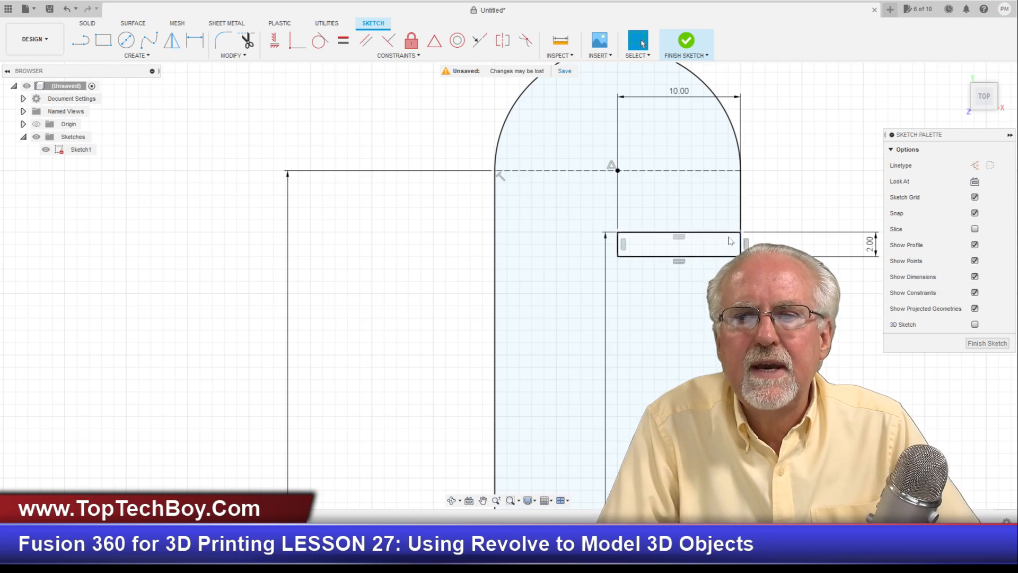
pyautogui.scroll(-3, 815, 343)
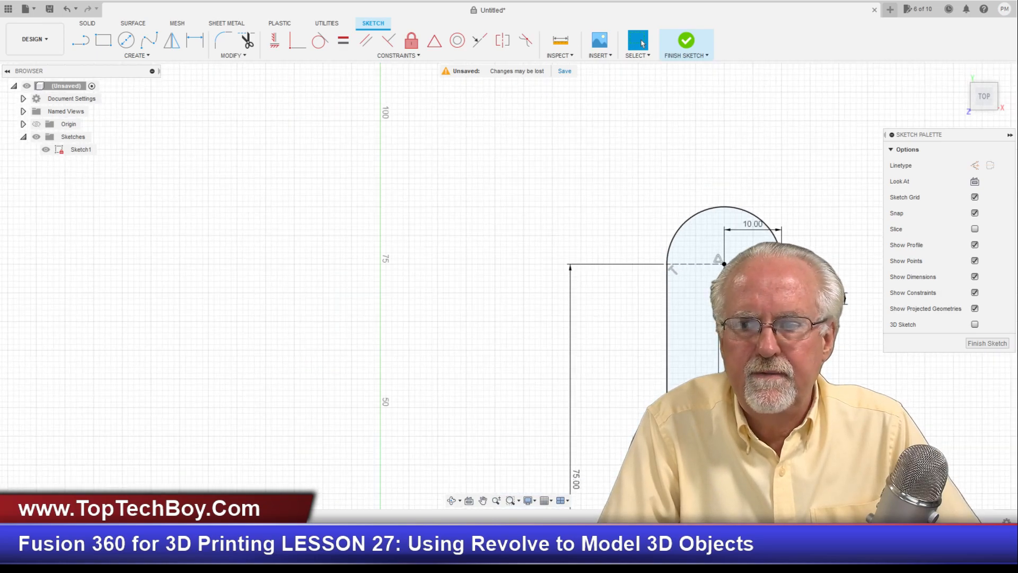
pyautogui.click(988, 343)
pyautogui.scroll(3, 827, 298)
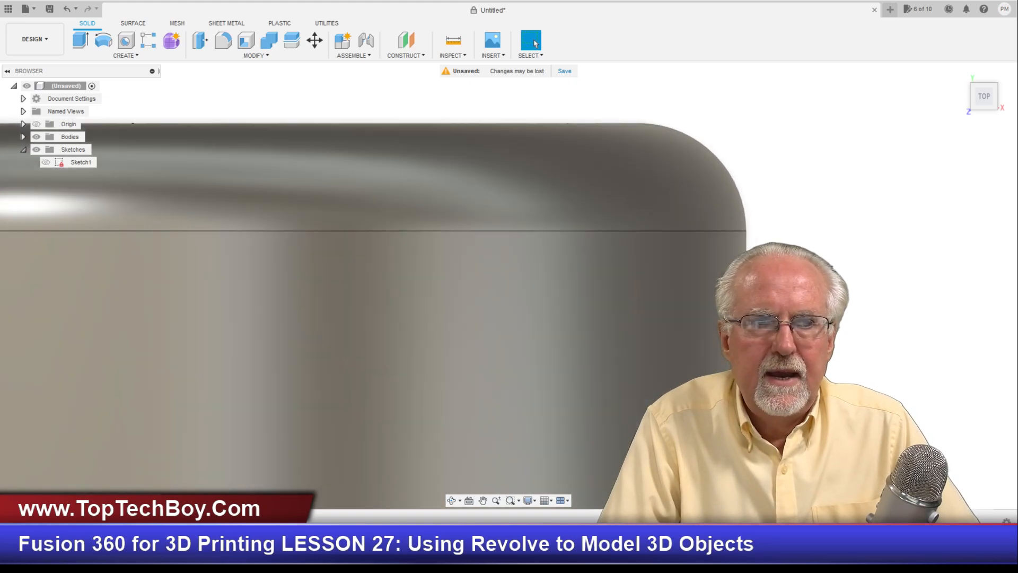
pyautogui.scroll(-5, 827, 298)
pyautogui.click(46, 162)
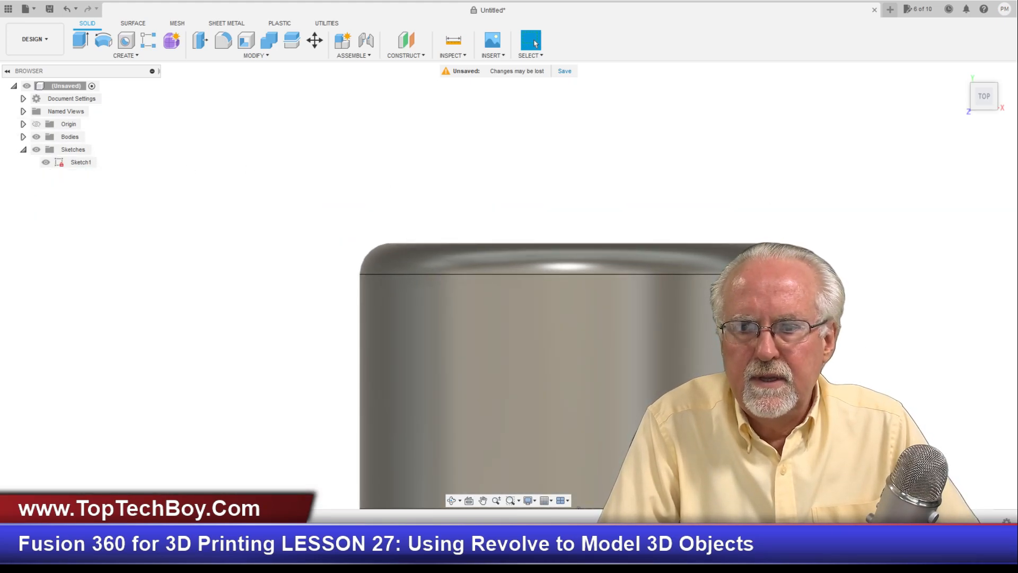
# - Revolve the small 10 by 2 mm rectangle 360 degrees around the ring's central Y axis as a cut, forming a groove in the outer wall
pyautogui.scroll(6, 785, 291)
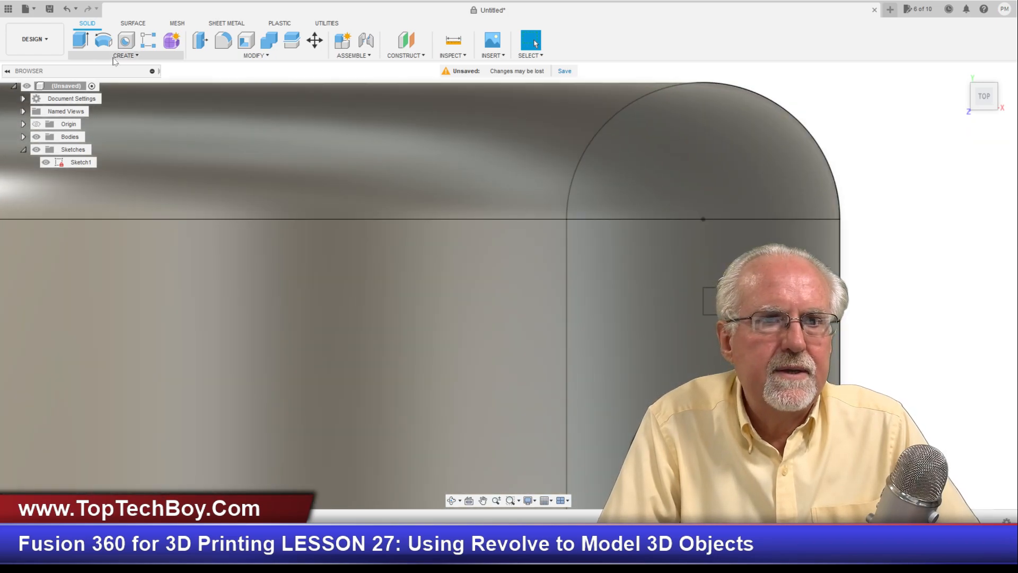
pyautogui.click(125, 55)
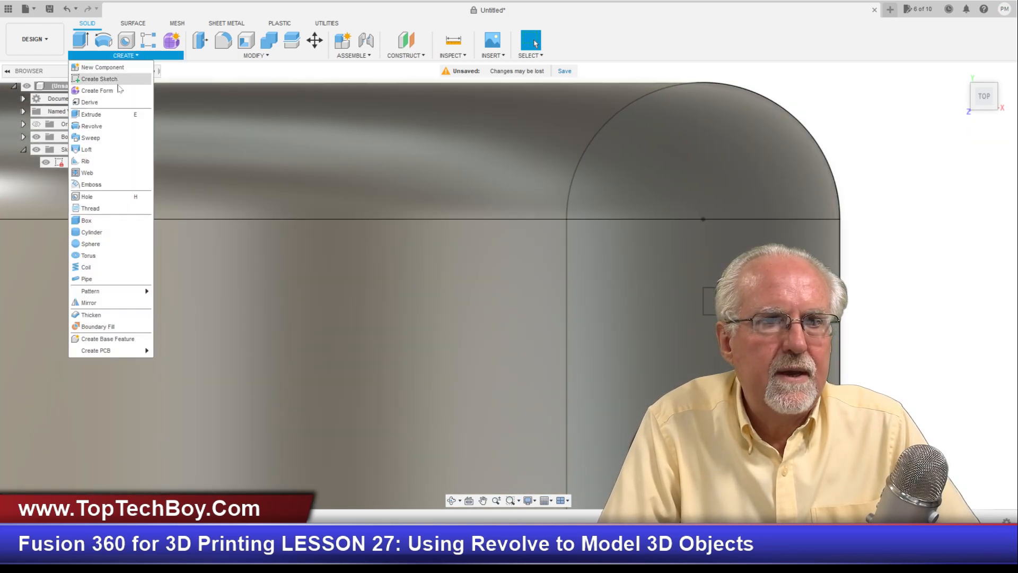
pyautogui.click(116, 126)
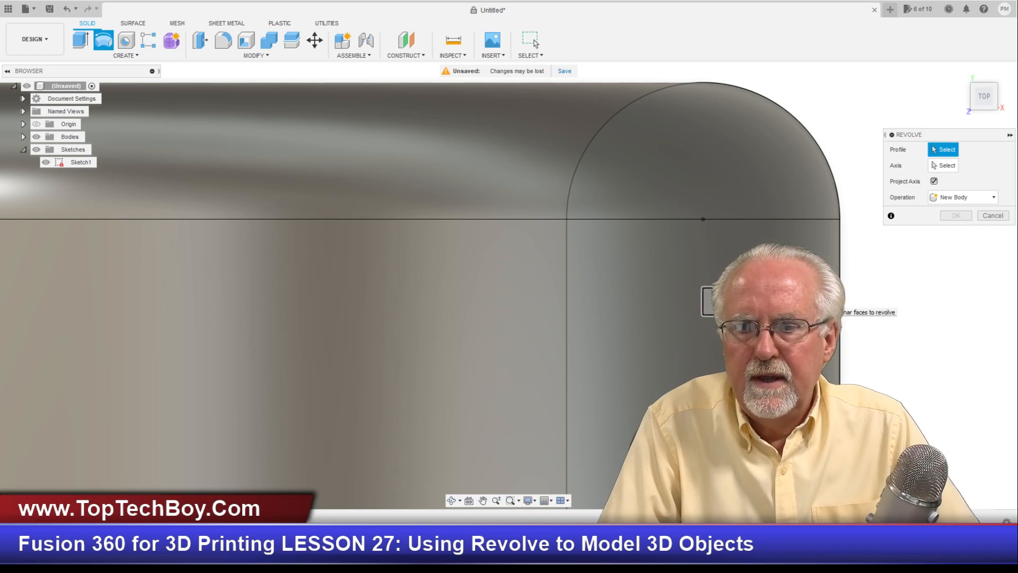
pyautogui.click(708, 301)
pyautogui.click(943, 165)
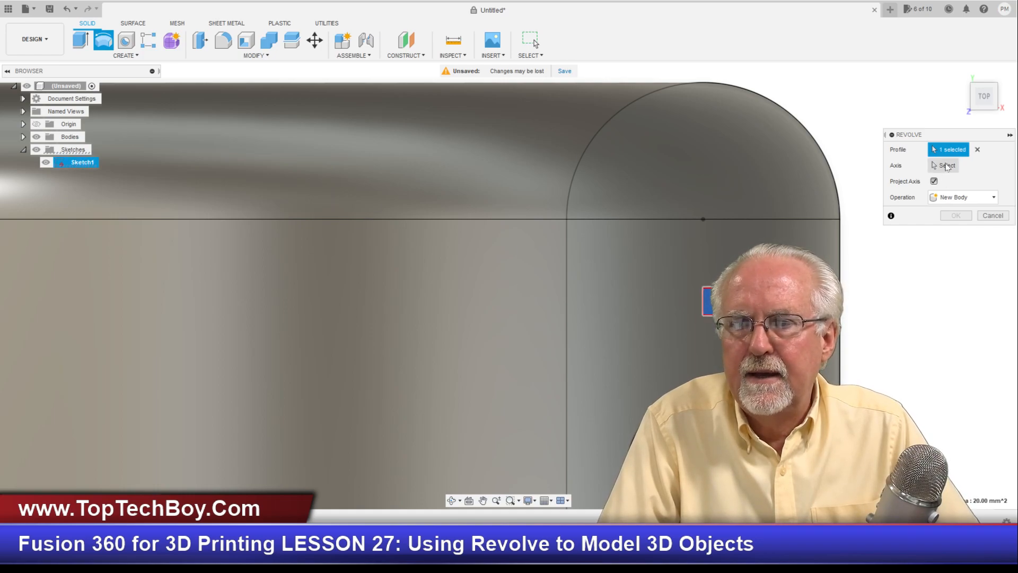
pyautogui.scroll(-5, 648, 170)
pyautogui.scroll(-5, 444, 255)
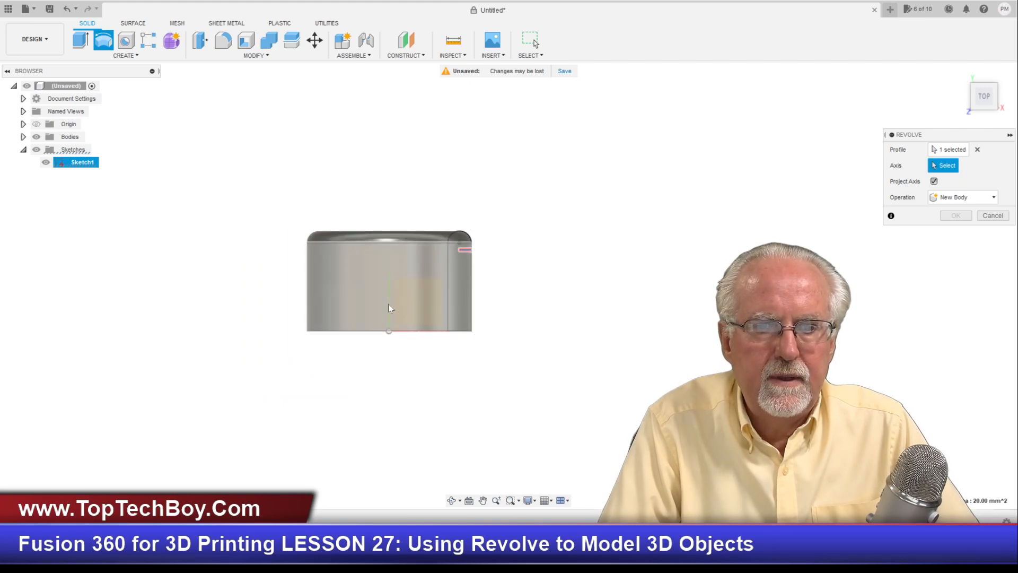
pyautogui.click(984, 103)
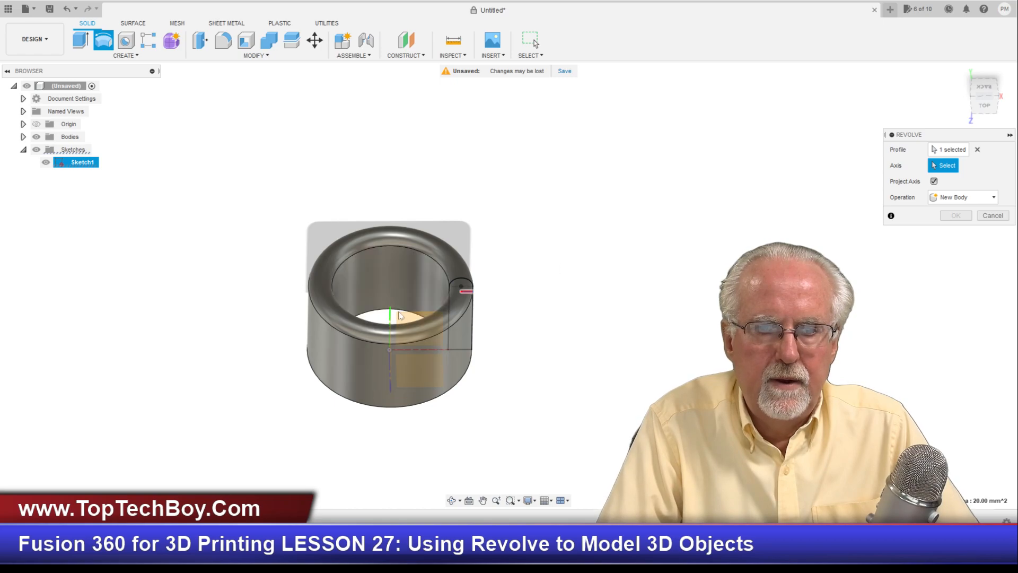
pyautogui.click(390, 315)
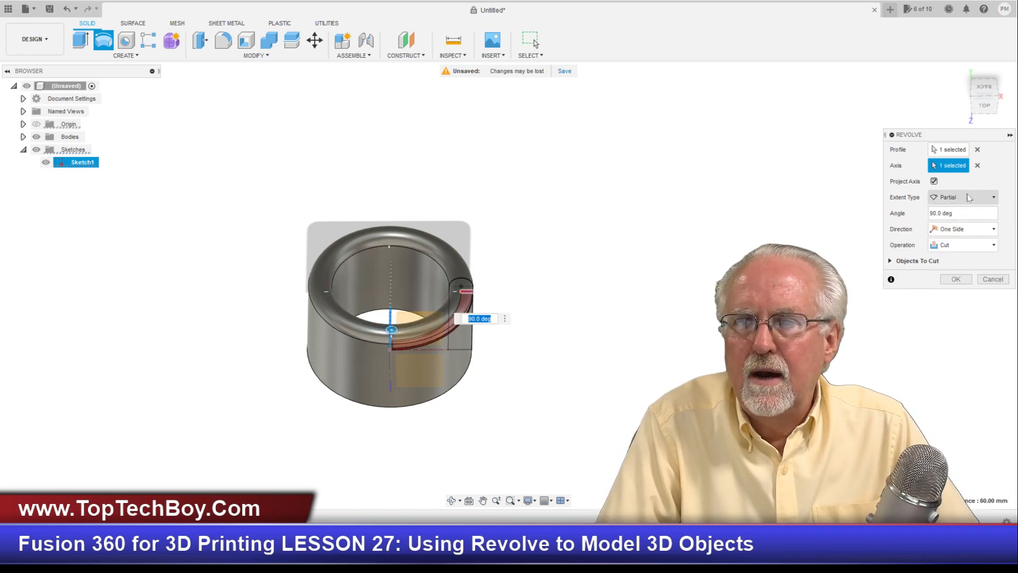
pyautogui.moveTo(955, 213); pyautogui.dragTo(937, 213)
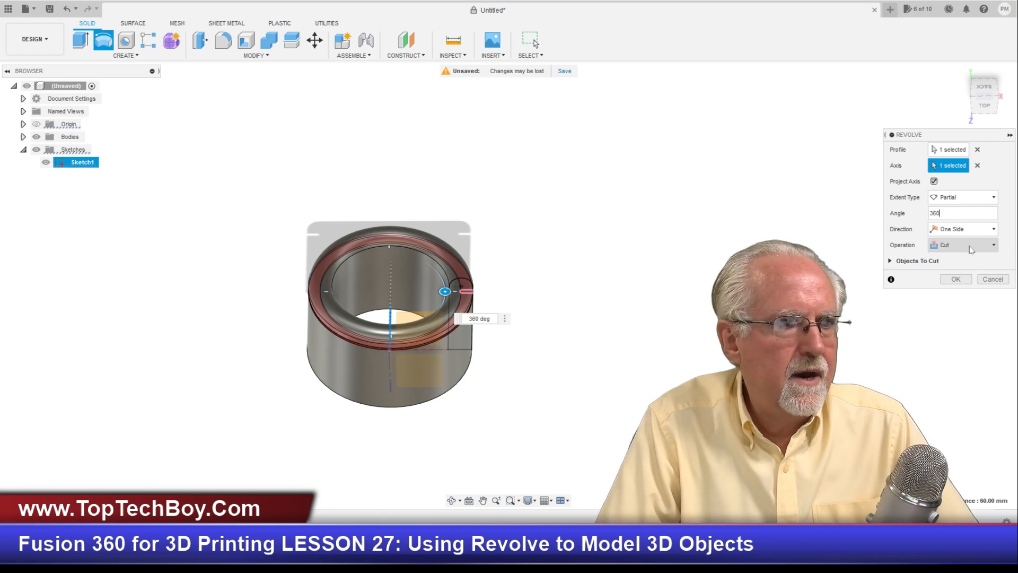
pyautogui.click(955, 278)
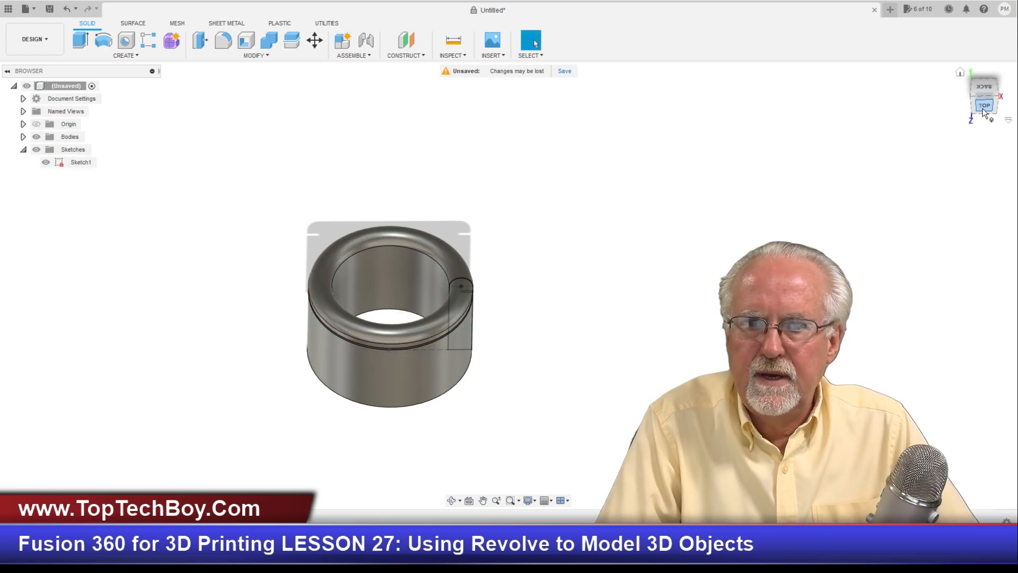
# - Examine the groove cut around the ring below its rounded top from several angles
pyautogui.moveTo(984, 113); pyautogui.dragTo(991, 93)
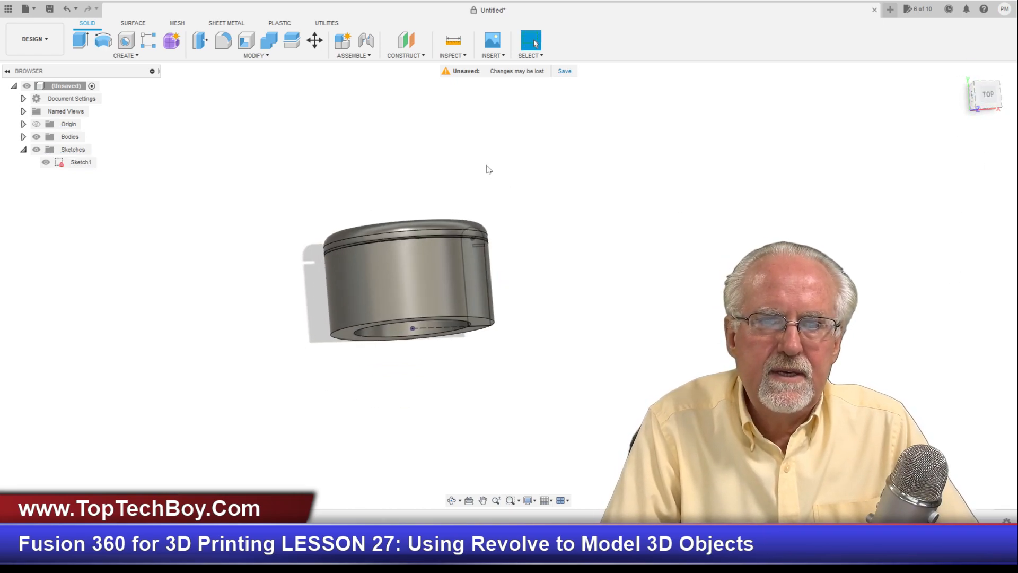
pyautogui.scroll(5, 447, 184)
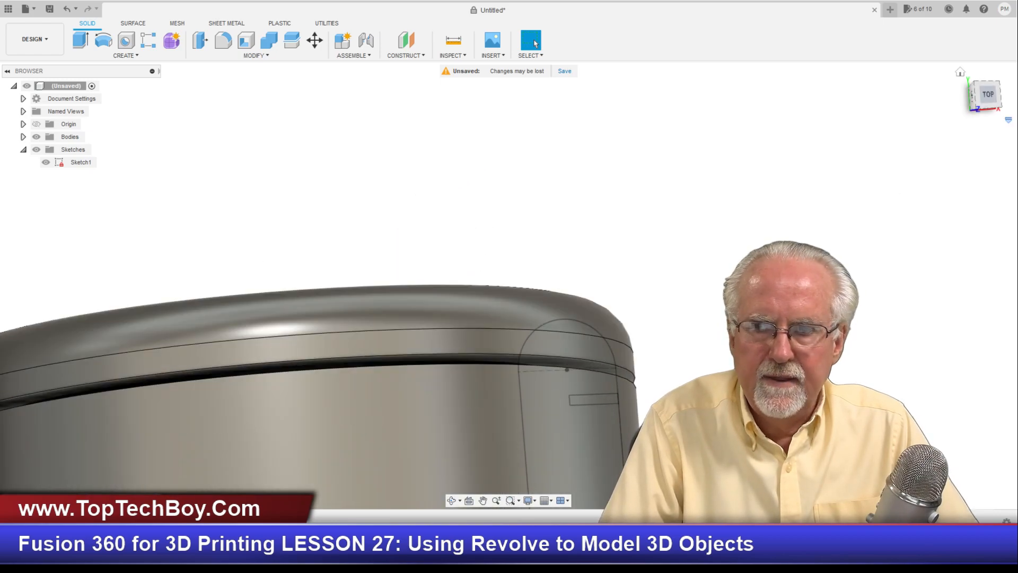
pyautogui.moveTo(990, 100)
pyautogui.mouseDown()
pyautogui.moveTo(998, 97)
pyautogui.moveTo(979, 97)
pyautogui.moveTo(985, 87)
pyautogui.mouseUp()
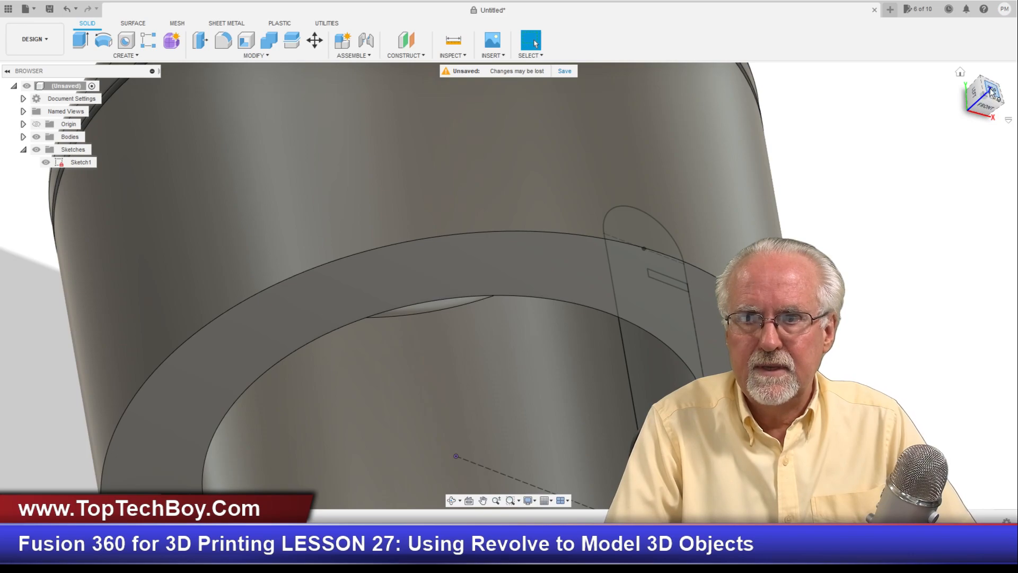
pyautogui.moveTo(992, 93)
pyautogui.mouseDown()
pyautogui.moveTo(997, 124)
pyautogui.moveTo(993, 114)
pyautogui.mouseUp()
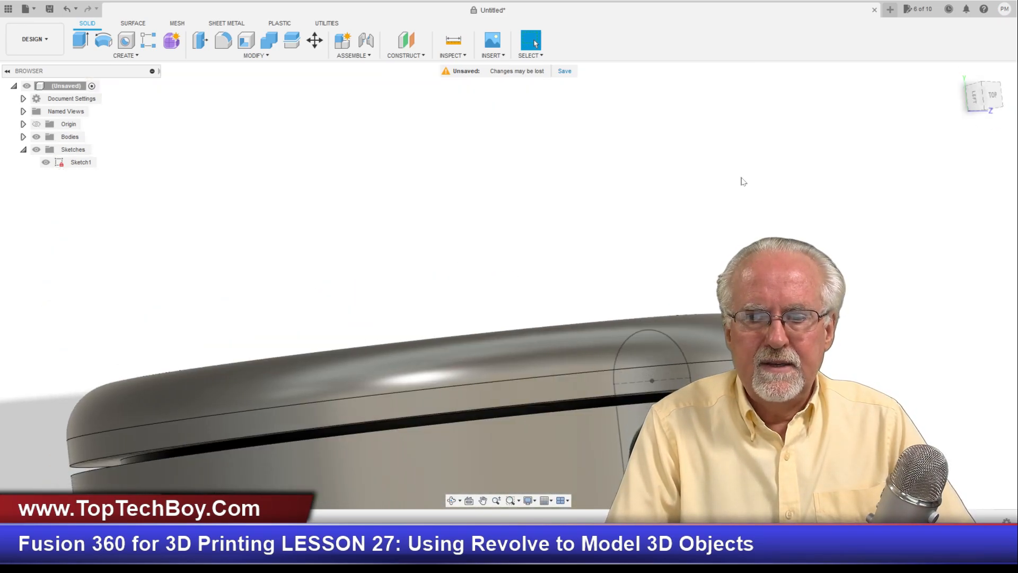